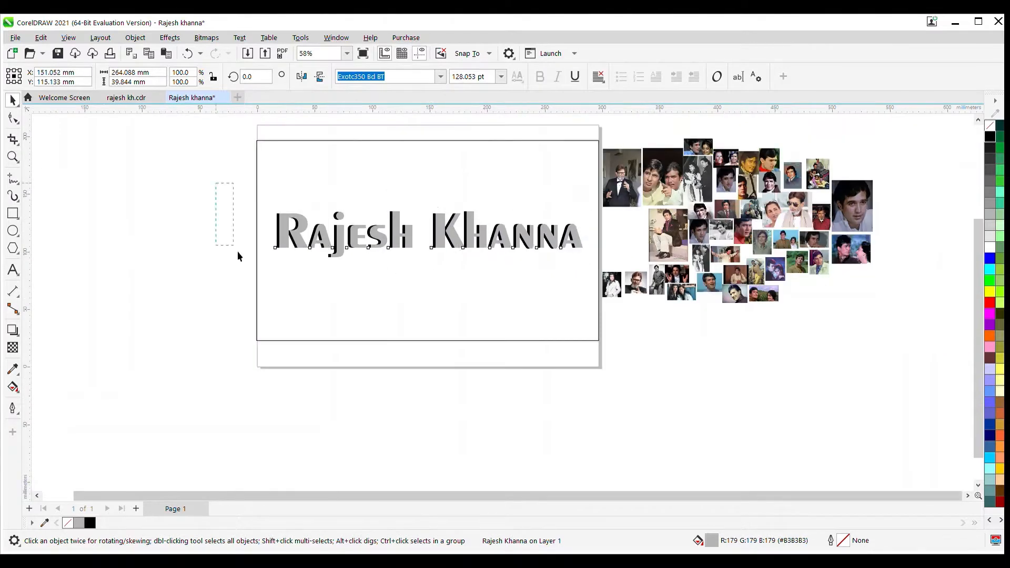
# Move the grouped cracked lettering slightly up and to the left within the page rectangle
pyautogui.scroll(2, 569, 263)
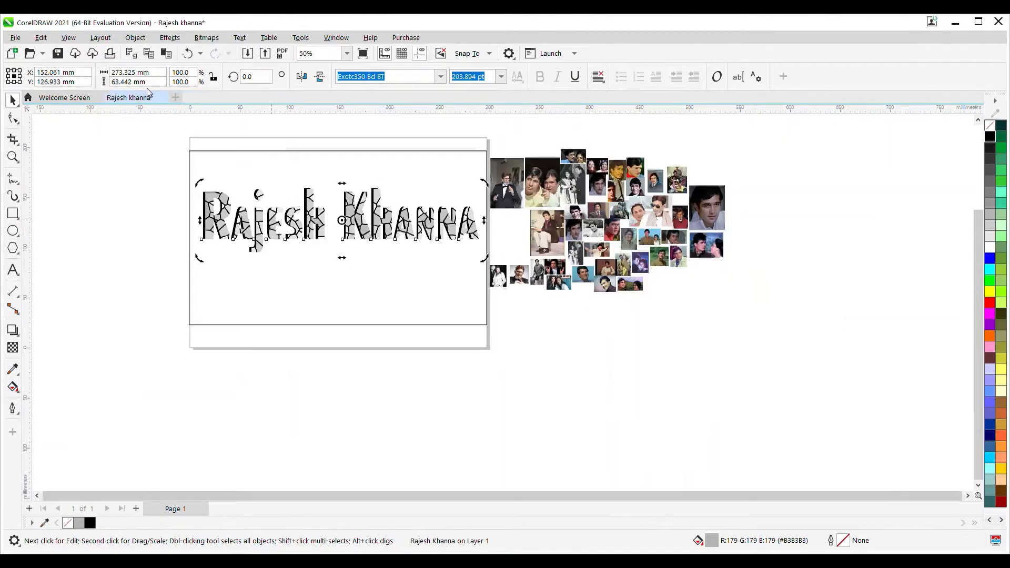
pyautogui.scroll(1, 206, 243)
pyautogui.press('Escape')
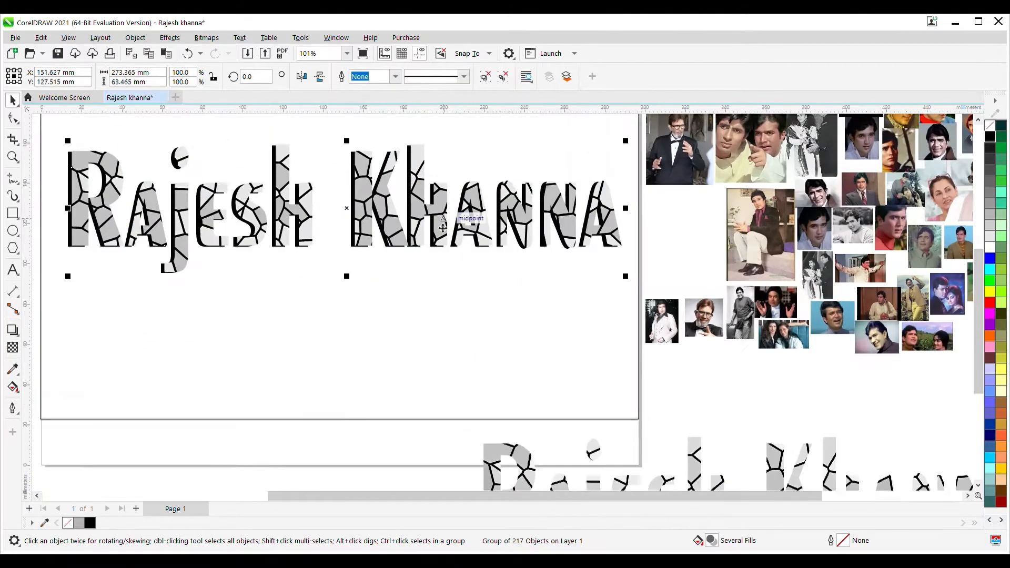
pyautogui.moveTo(443, 228); pyautogui.dragTo(423, 212)
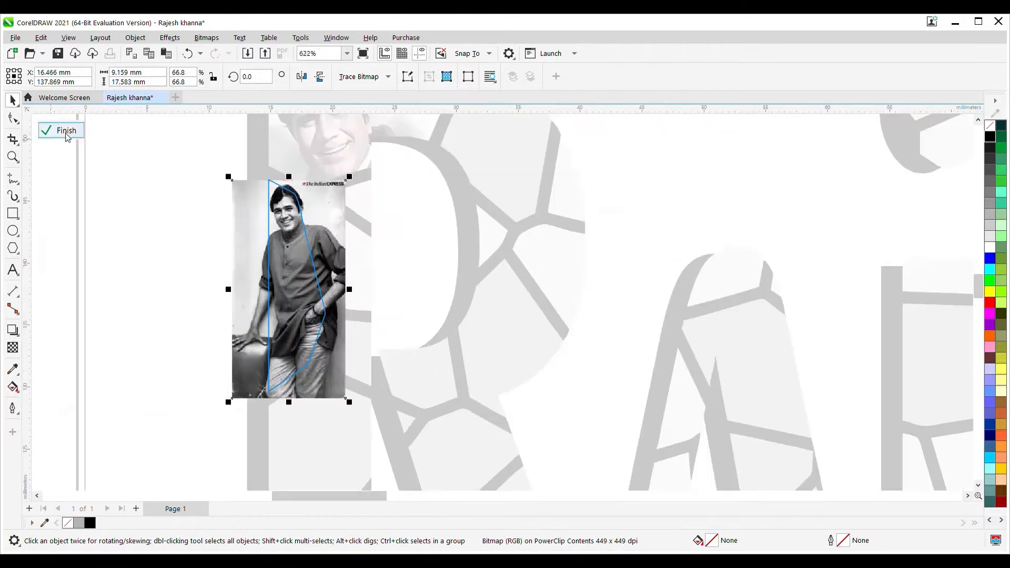
# Finish editing the black-and-white standing portrait clipped into the second fragment of the R's stem
pyautogui.click(62, 132)
pyautogui.click(346, 264)
pyautogui.scroll(-8, 68, 276)
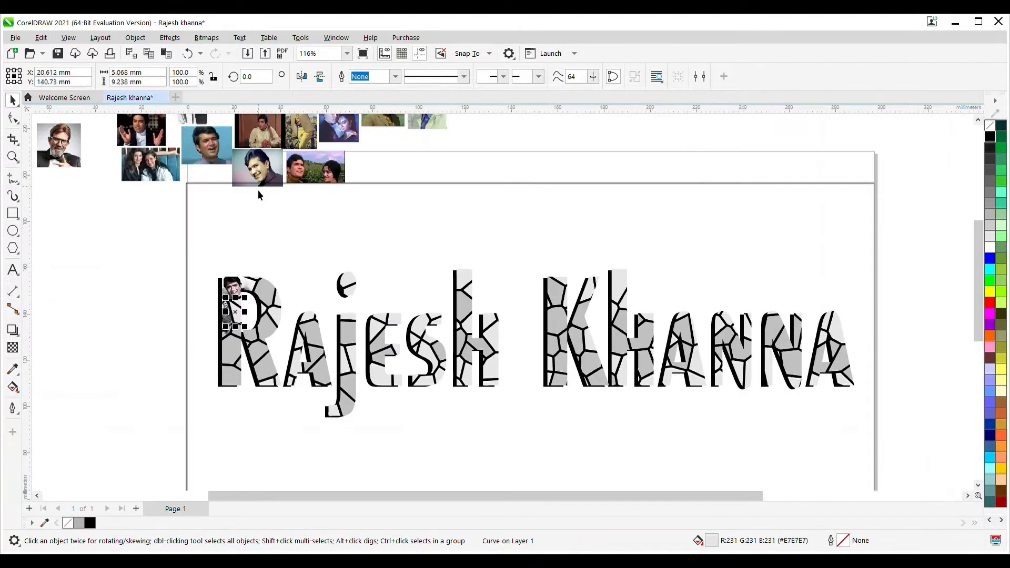
pyautogui.scroll(2, 255, 190)
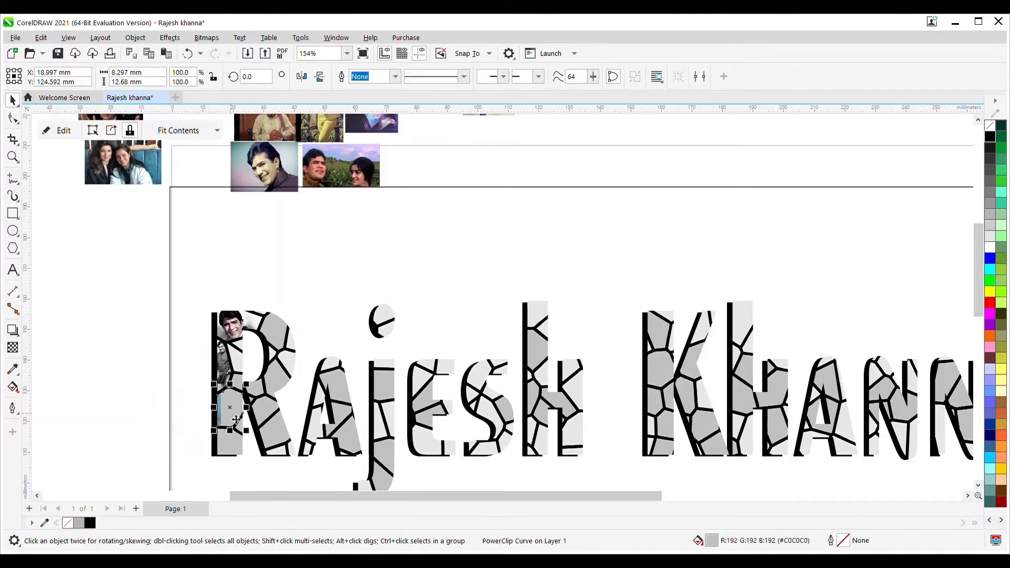
# Scale and reposition the blue-background portrait so the face fills the third fragment of the R's stem
pyautogui.hotkey('ctrl', 'z')
pyautogui.scroll(-2, 175, 358)
pyautogui.scroll(2, 198, 376)
pyautogui.click(58, 131)
pyautogui.scroll(2, 189, 369)
pyautogui.moveTo(150, 361); pyautogui.dragTo(197, 360)
pyautogui.scroll(2, 184, 369)
pyautogui.moveTo(214, 376); pyautogui.dragTo(208, 362)
pyautogui.scroll(3, 209, 362)
pyautogui.moveTo(129, 403); pyautogui.dragTo(110, 417)
pyautogui.moveTo(210, 349); pyautogui.dragTo(221, 349)
pyautogui.click(61, 130)
pyautogui.scroll(-2, 295, 246)
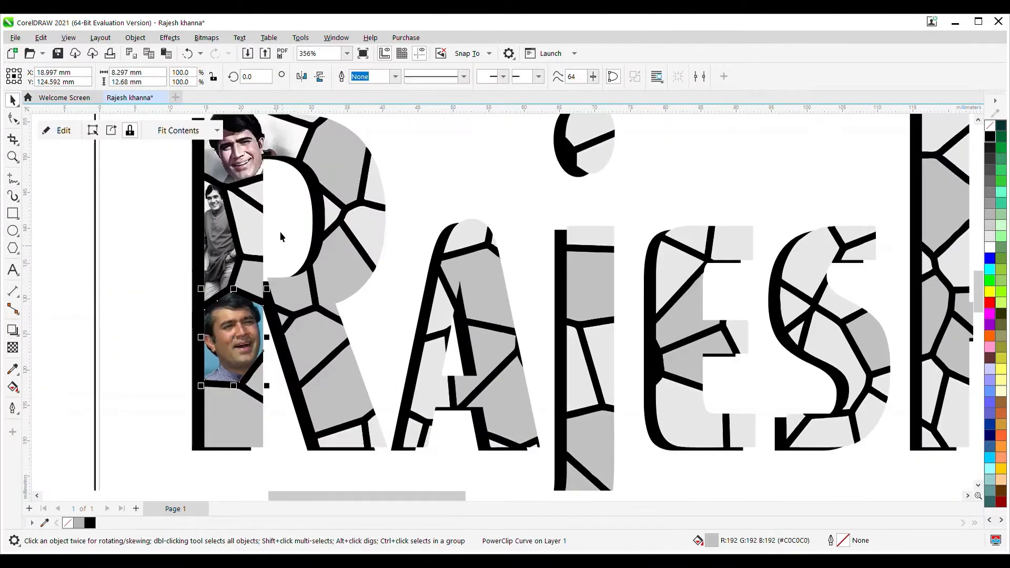
# PowerClip the smiling dark-jacket portrait inside the bottom fragment of the R's stem
pyautogui.scroll(-2, 261, 326)
pyautogui.click(256, 379)
pyautogui.scroll(-2, 257, 378)
pyautogui.rightClick(297, 179)
pyautogui.click(348, 346)
pyautogui.click(250, 410)
pyautogui.scroll(2, 250, 410)
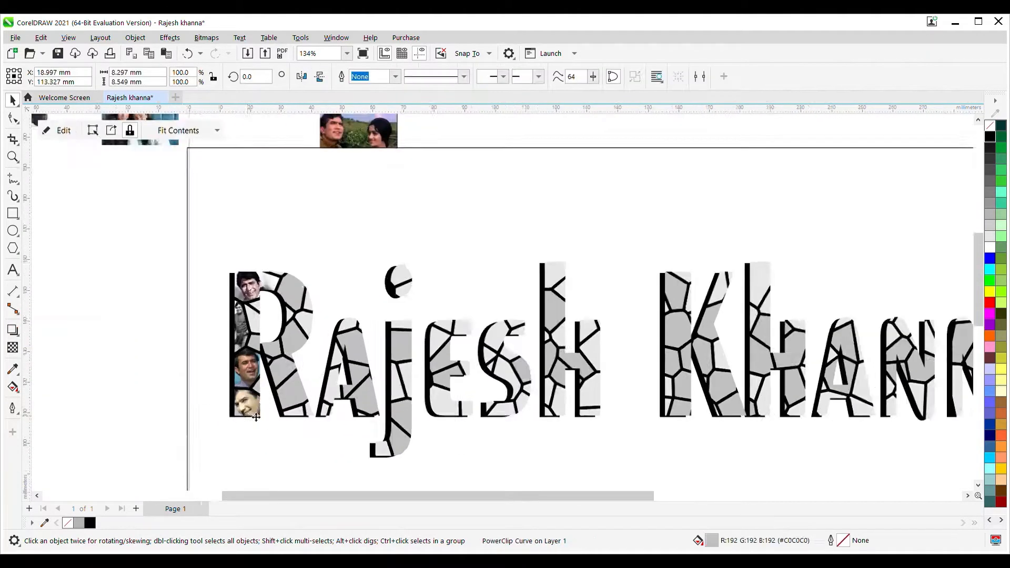
# Scale down the smiling dark-jacket portrait inside its PowerClip and fit the face to the stem's bottom fragment
pyautogui.click(58, 130)
pyautogui.moveTo(207, 430); pyautogui.dragTo(213, 424)
pyautogui.scroll(4, 273, 393)
pyautogui.moveTo(292, 379); pyautogui.dragTo(272, 382)
pyautogui.scroll(3, 220, 433)
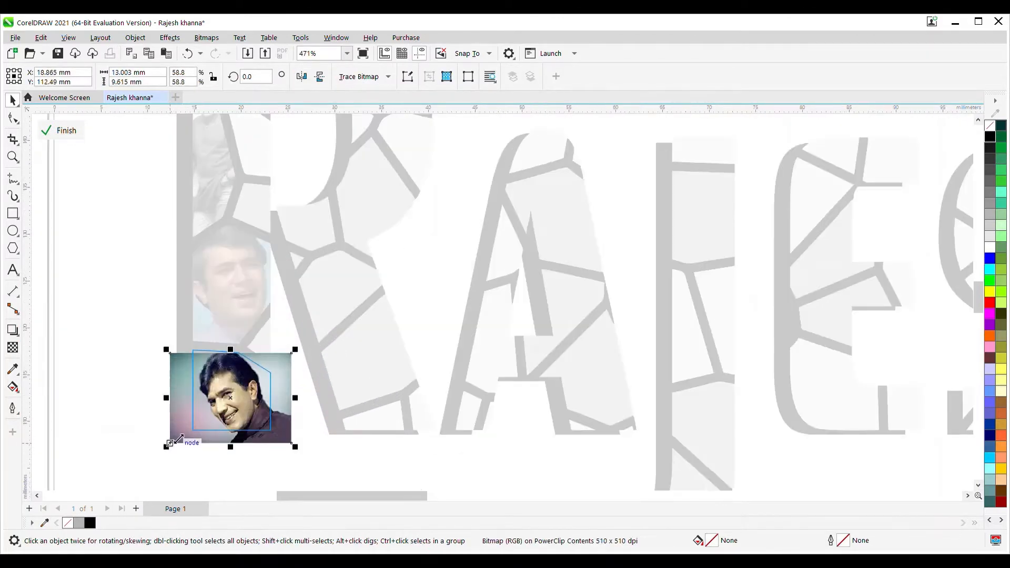
pyautogui.moveTo(171, 444); pyautogui.dragTo(185, 434)
pyautogui.scroll(6, 253, 447)
pyautogui.moveTo(226, 326); pyautogui.dragTo(193, 326)
pyautogui.moveTo(65, 220); pyautogui.dragTo(62, 186)
pyautogui.scroll(-10, 273, 266)
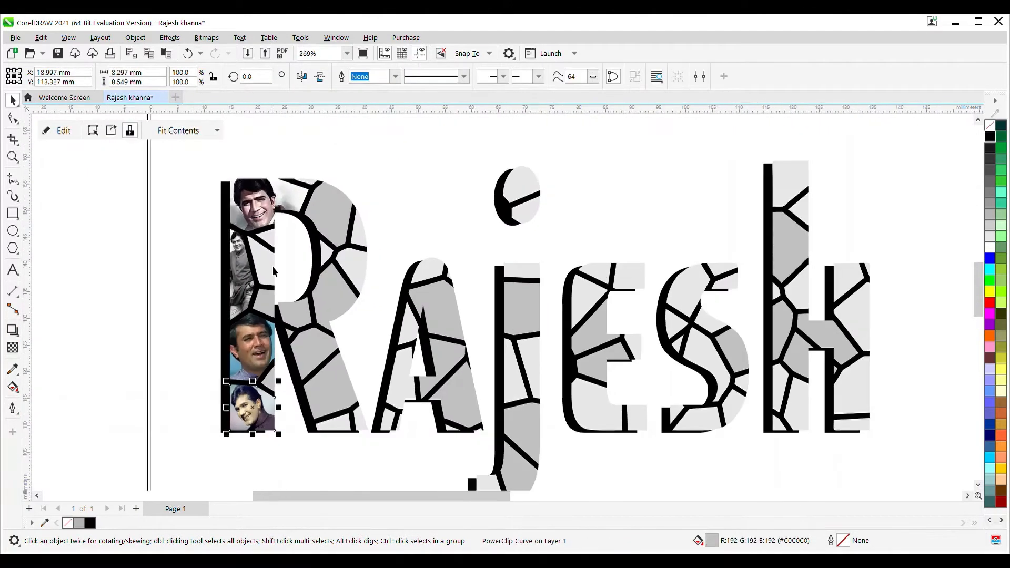
# Scale down and position the dark-suit portrait inside the large upper fragment of the R's bowl
pyautogui.scroll(1, 309, 294)
pyautogui.click(58, 130)
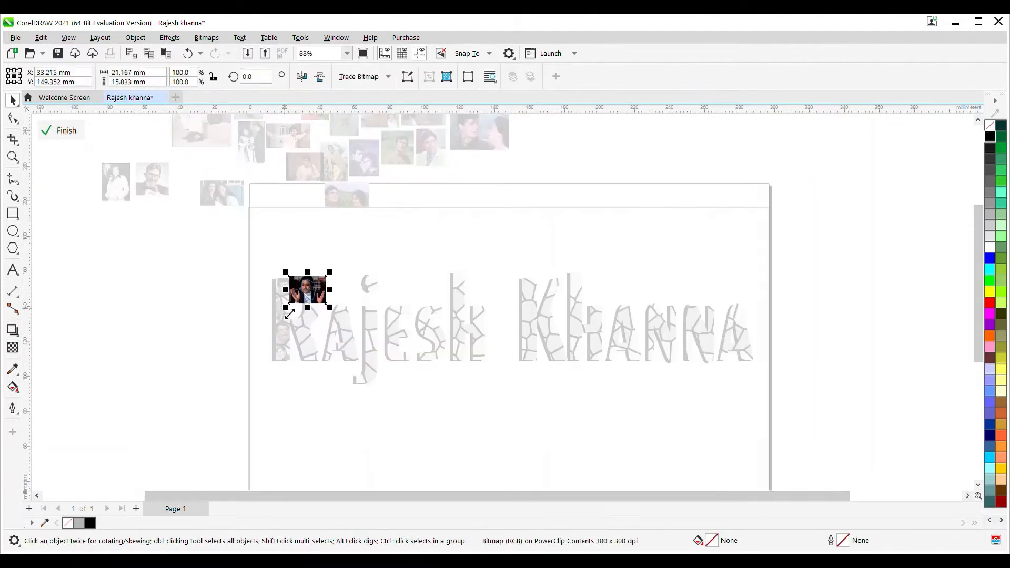
pyautogui.moveTo(286, 306); pyautogui.dragTo(294, 300)
pyautogui.scroll(9, 326, 299)
pyautogui.moveTo(248, 267); pyautogui.dragTo(241, 278)
pyautogui.scroll(3, 241, 278)
pyautogui.moveTo(293, 250); pyautogui.dragTo(289, 250)
pyautogui.click(61, 131)
pyautogui.scroll(-4, 280, 276)
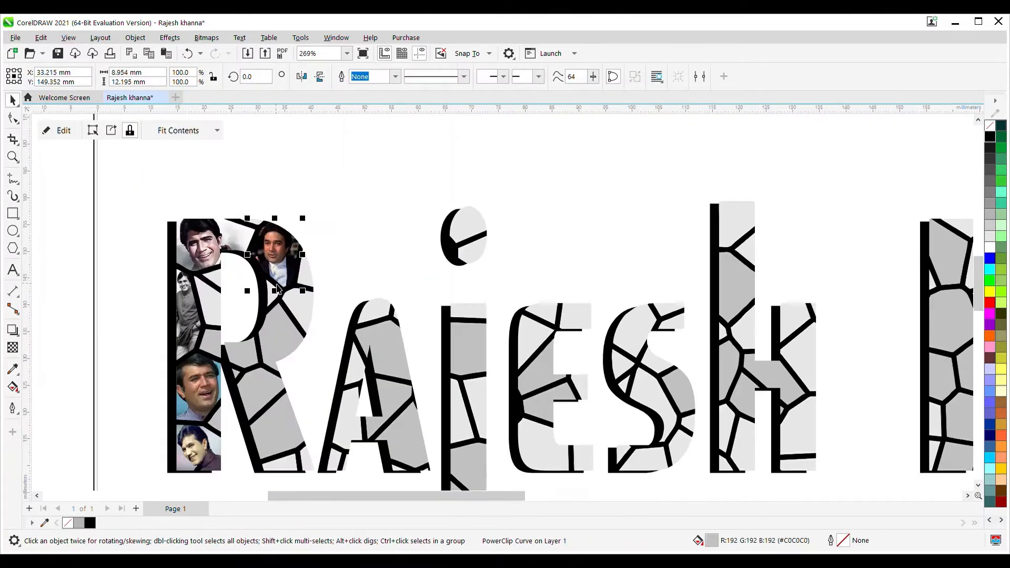
# PowerClip the bearded portrait with glasses into the lower fragment of the R's bowl and scale it to 71.7%
pyautogui.click(278, 319)
pyautogui.scroll(-7, 279, 319)
pyautogui.click(132, 220)
pyautogui.scroll(-1, 131, 221)
pyautogui.keyDown('ctrl'); pyautogui.click(277, 305); pyautogui.keyUp('ctrl')
pyautogui.scroll(8, 277, 305)
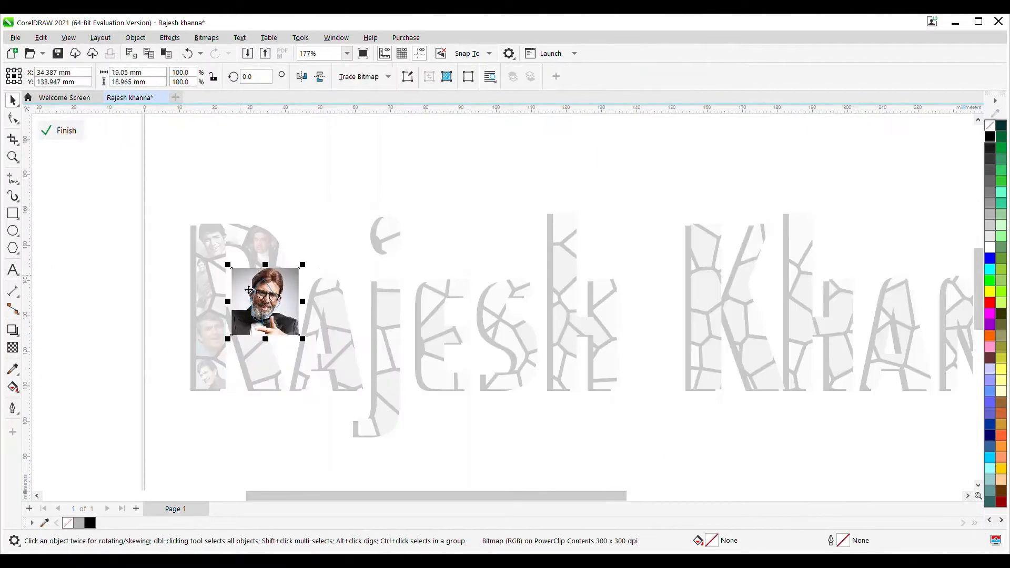
pyautogui.scroll(-8, 235, 205)
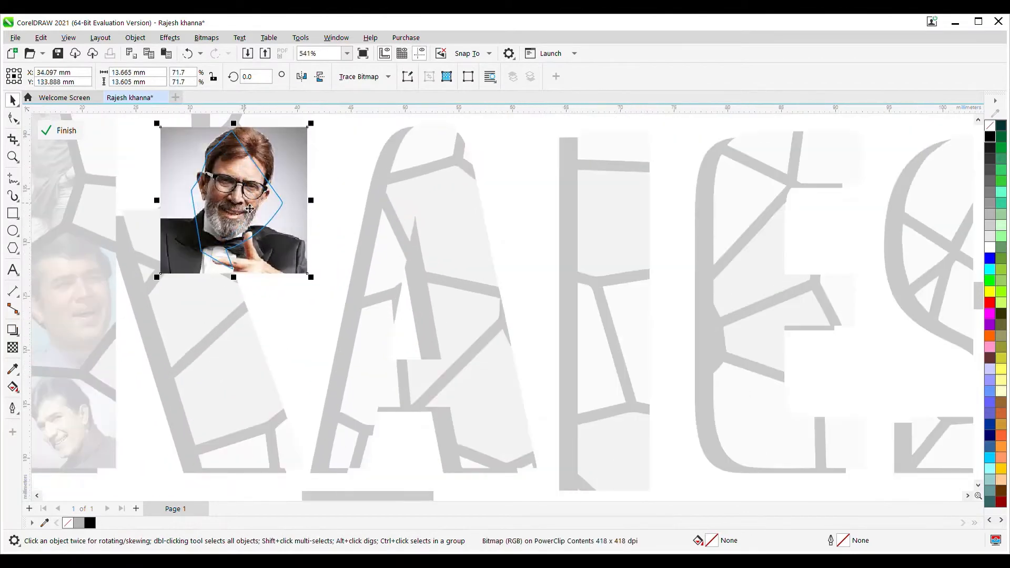
pyautogui.click(61, 130)
pyautogui.scroll(4, 228, 273)
# PowerClip the yellow-trousers photo into the two grouped fragments of the R's leg and scale it to 79.1%
pyautogui.click(227, 271)
pyautogui.scroll(-6, 228, 298)
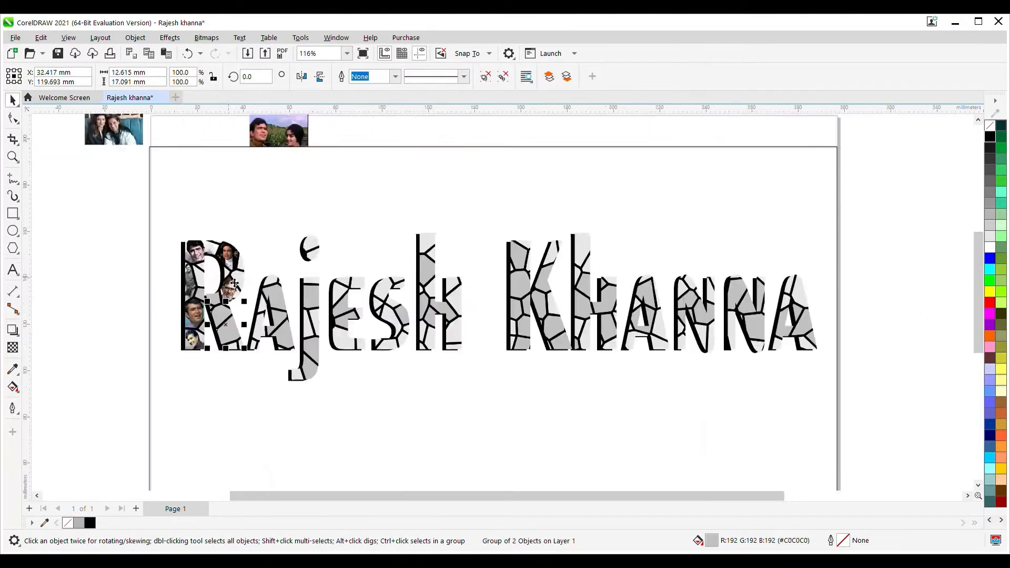
pyautogui.keyDown('ctrl'); pyautogui.click(216, 372); pyautogui.keyUp('ctrl')
pyautogui.scroll(6, 160, 451)
pyautogui.moveTo(192, 451); pyautogui.dragTo(203, 428)
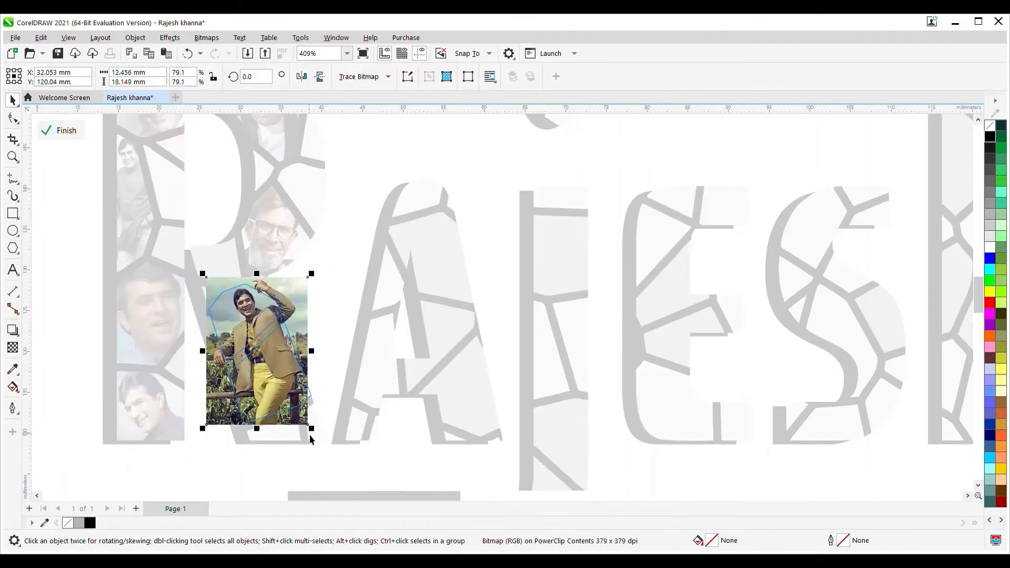
pyautogui.scroll(2, 316, 435)
pyautogui.scroll(-3, 316, 435)
pyautogui.click(61, 130)
pyautogui.scroll(2, 239, 284)
pyautogui.scroll(-3, 240, 284)
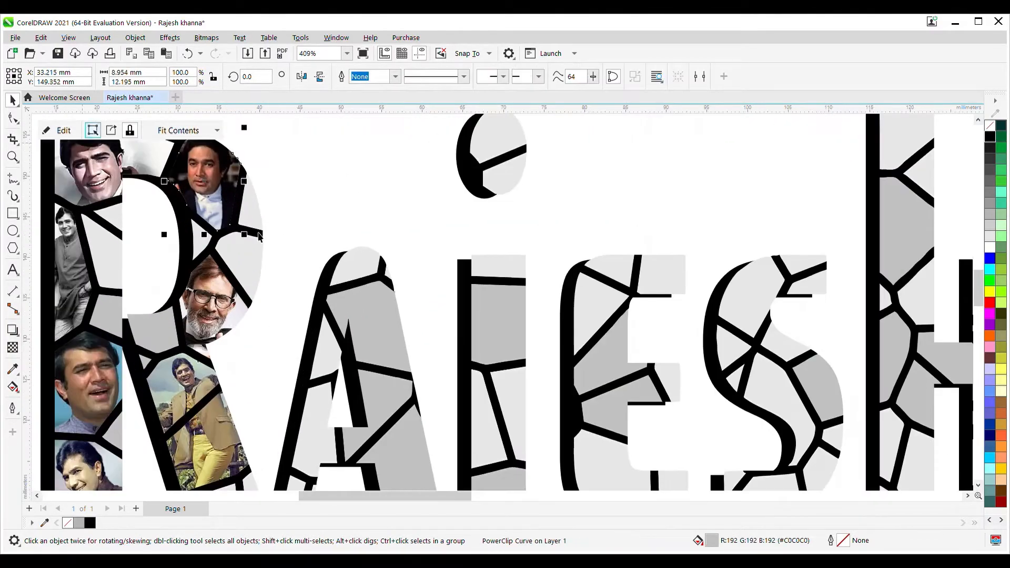
pyautogui.click(61, 131)
pyautogui.click(67, 134)
pyautogui.scroll(3, 213, 239)
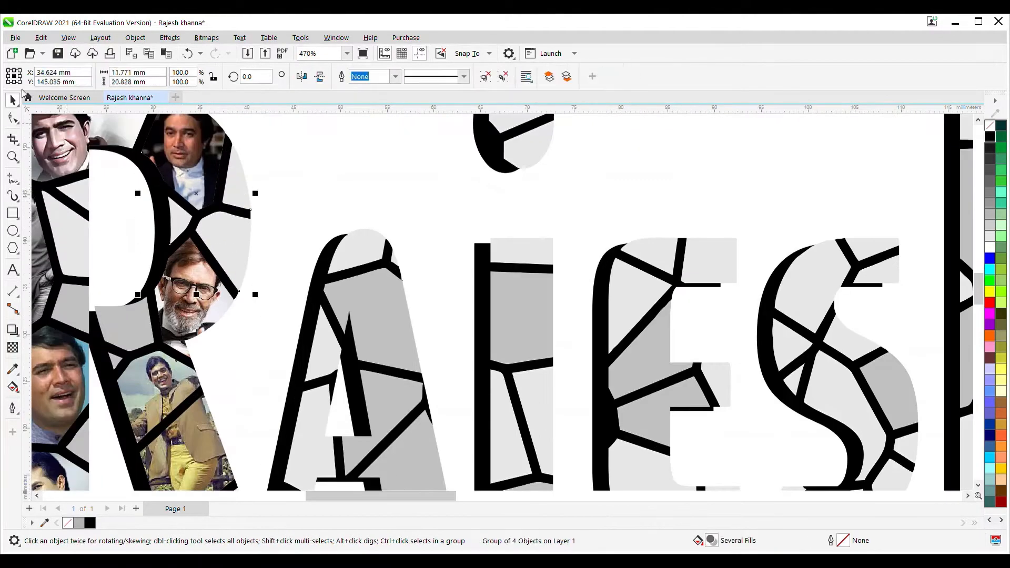
pyautogui.scroll(-3, 262, 329)
pyautogui.click(261, 329)
pyautogui.scroll(2, 261, 329)
pyautogui.scroll(-3, 261, 329)
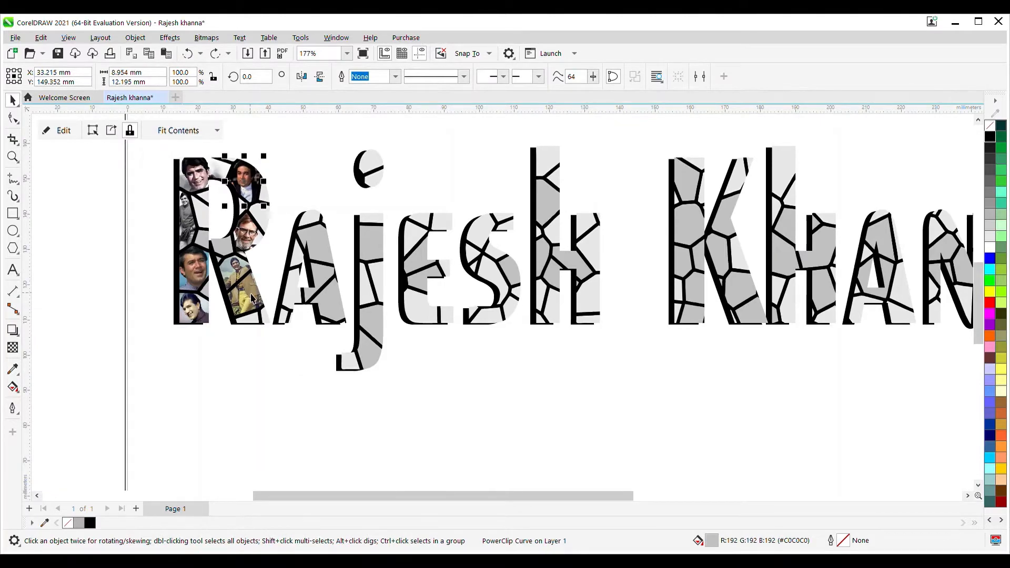
# Select and group the three light fragments along the right side of the R's bowl
pyautogui.click(262, 201)
pyautogui.scroll(-2, 262, 201)
pyautogui.scroll(2, 342, 242)
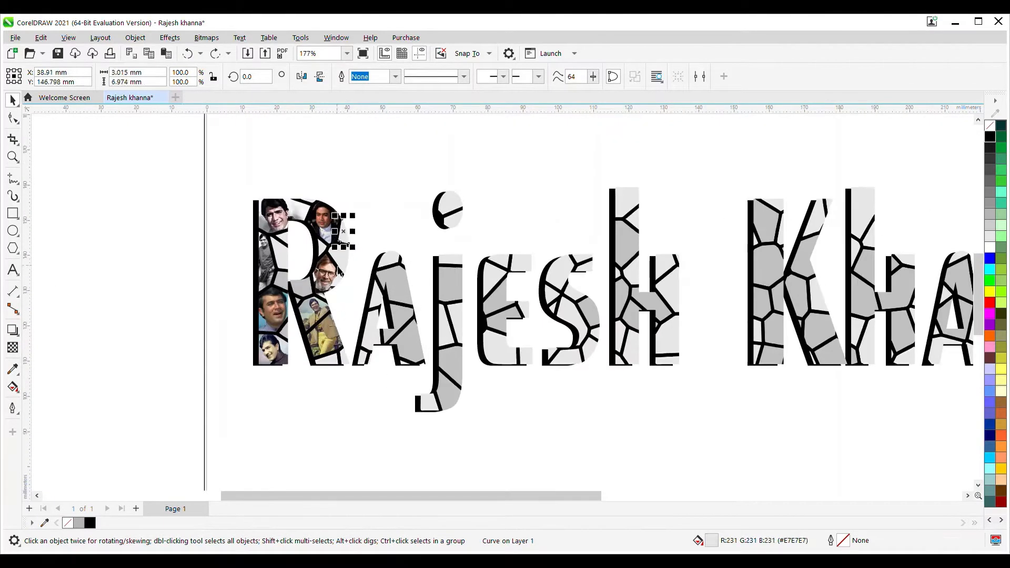
pyautogui.scroll(-3, 405, 238)
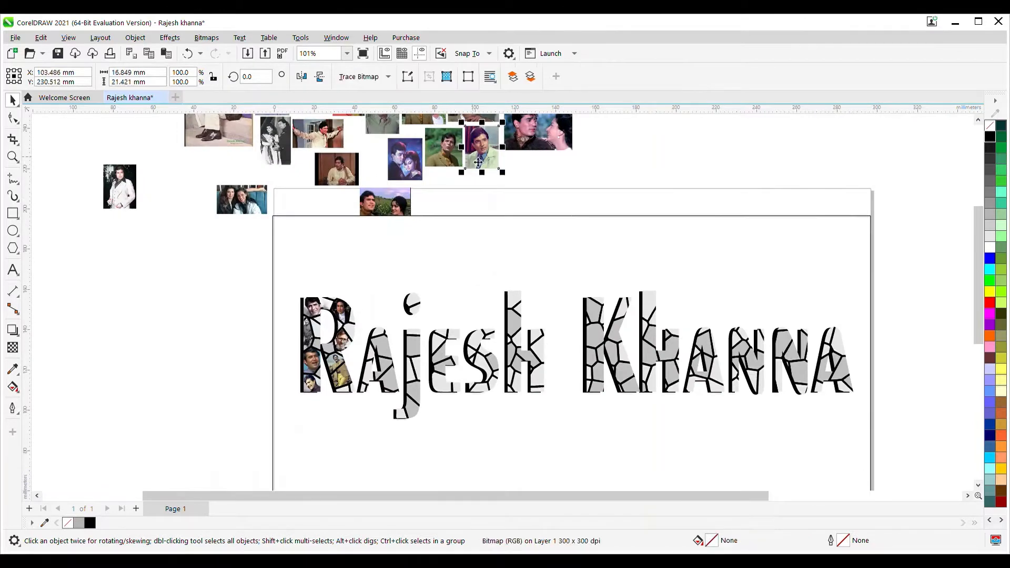
# Duplicate the photo collection and place the copy to the right of the original
pyautogui.scroll(-3, 462, 263)
pyautogui.click(447, 247)
pyautogui.scroll(3, 436, 238)
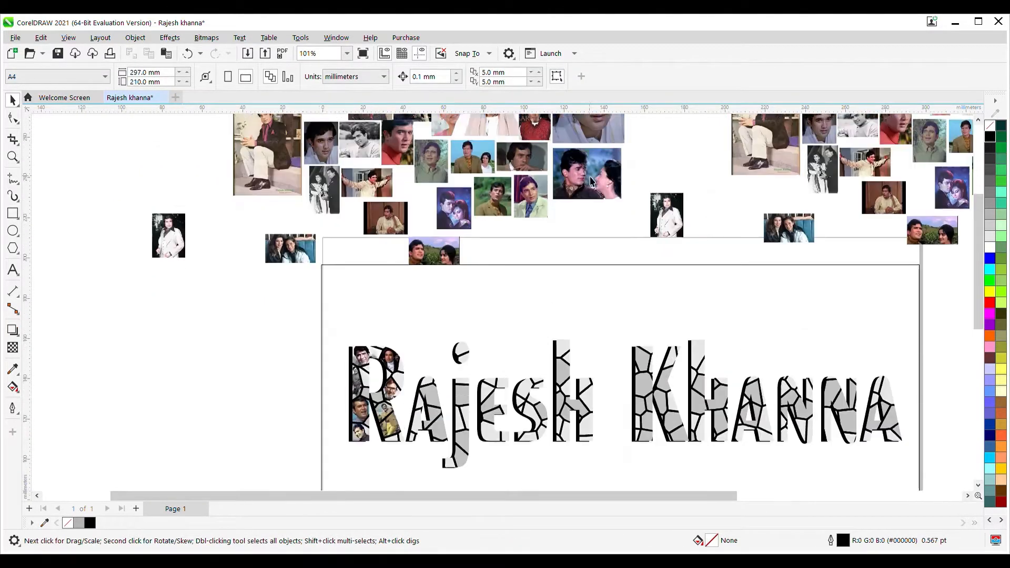
# Bring the photo of the two men pointing over the R and PowerClip it into the bowl's three grouped fragments
pyautogui.scroll(-3, 591, 181)
pyautogui.moveTo(259, 198); pyautogui.dragTo(378, 441)
pyautogui.click(222, 293)
pyautogui.scroll(3, 222, 293)
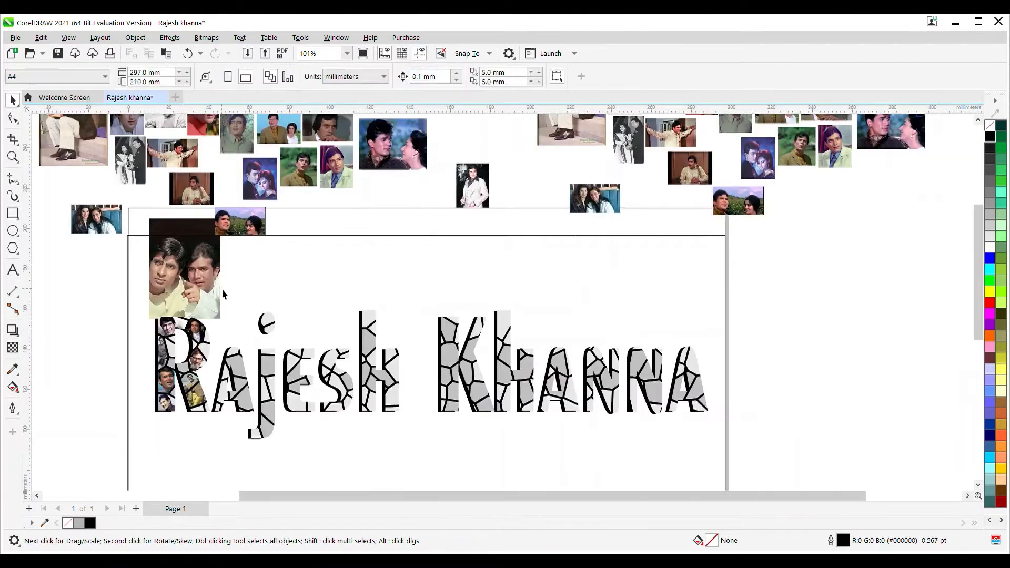
pyautogui.scroll(-2, 222, 293)
pyautogui.scroll(4, 153, 292)
# Scale the two-men photo to about 13% and align the faces with the bowl's three grouped fragments
pyautogui.click(57, 130)
pyautogui.moveTo(288, 432); pyautogui.dragTo(226, 349)
pyautogui.scroll(5, 168, 294)
pyautogui.moveTo(315, 143); pyautogui.dragTo(327, 135)
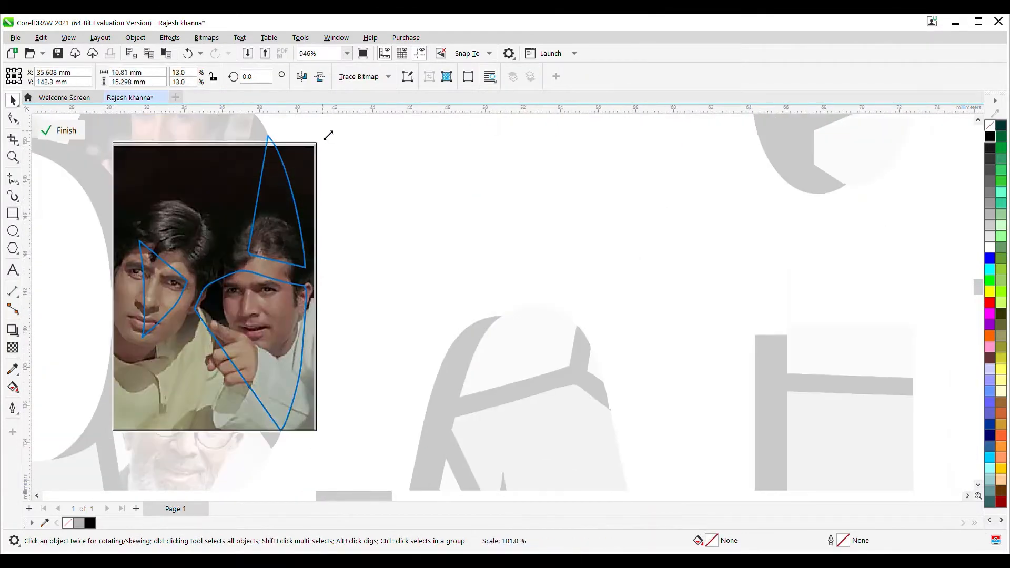
pyautogui.scroll(2, 108, 169)
pyautogui.click(62, 130)
pyautogui.scroll(-4, 260, 364)
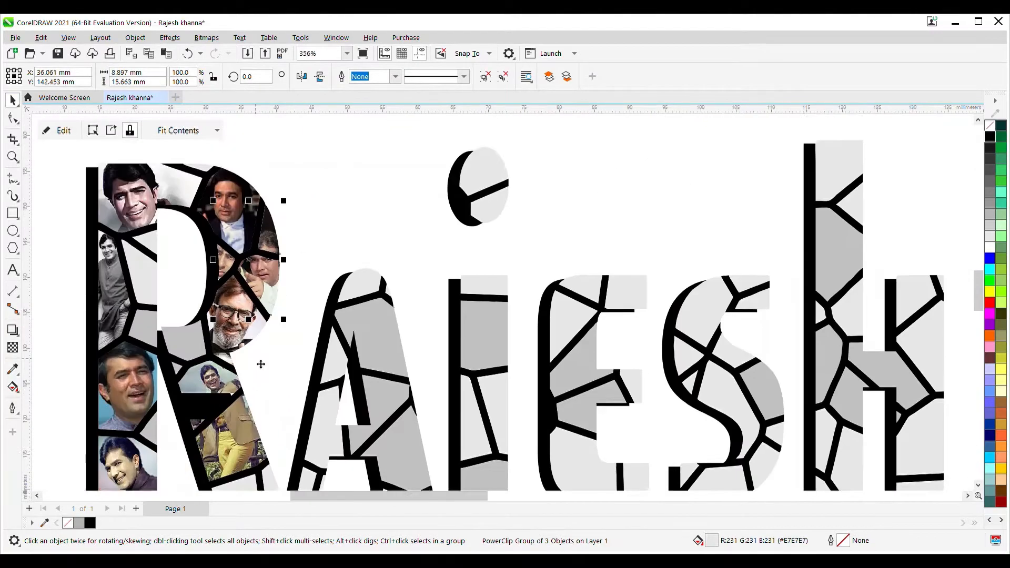
# Place the black-and-white couple photo in the two side-by-side fragments of the R's upper stem
pyautogui.scroll(2, 260, 364)
pyautogui.scroll(-4, 226, 357)
pyautogui.scroll(2, 195, 355)
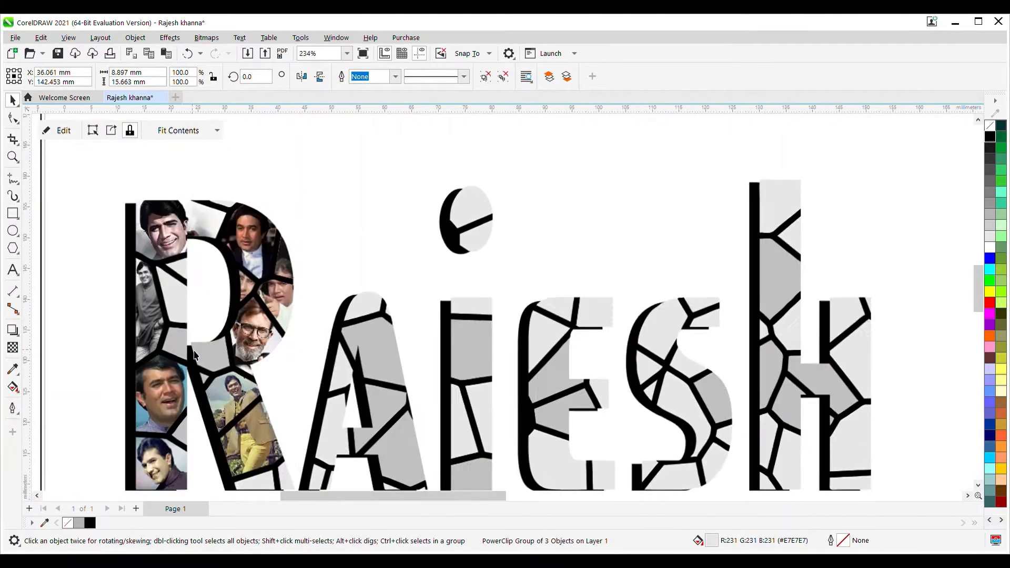
pyautogui.scroll(-10, 182, 339)
pyautogui.scroll(5, 175, 274)
pyautogui.moveTo(150, 185); pyautogui.dragTo(159, 240)
pyautogui.scroll(-4, 208, 261)
pyautogui.hotkey('ctrl', 'z')
pyautogui.scroll(3, 197, 338)
# Scale and reposition the couple photo so one person fills each of the two upper stem fragments
pyautogui.doubleClick(198, 337)
pyautogui.click(195, 328)
pyautogui.moveTo(157, 429); pyautogui.dragTo(164, 393)
pyautogui.scroll(1, 187, 418)
pyautogui.moveTo(275, 330)
pyautogui.mouseDown()
pyautogui.moveTo(255, 327)
pyautogui.moveTo(274, 330)
pyautogui.moveTo(267, 342)
pyautogui.mouseUp()
pyautogui.click(269, 334)
pyautogui.click(65, 131)
pyautogui.click(91, 167)
pyautogui.scroll(-1, 147, 174)
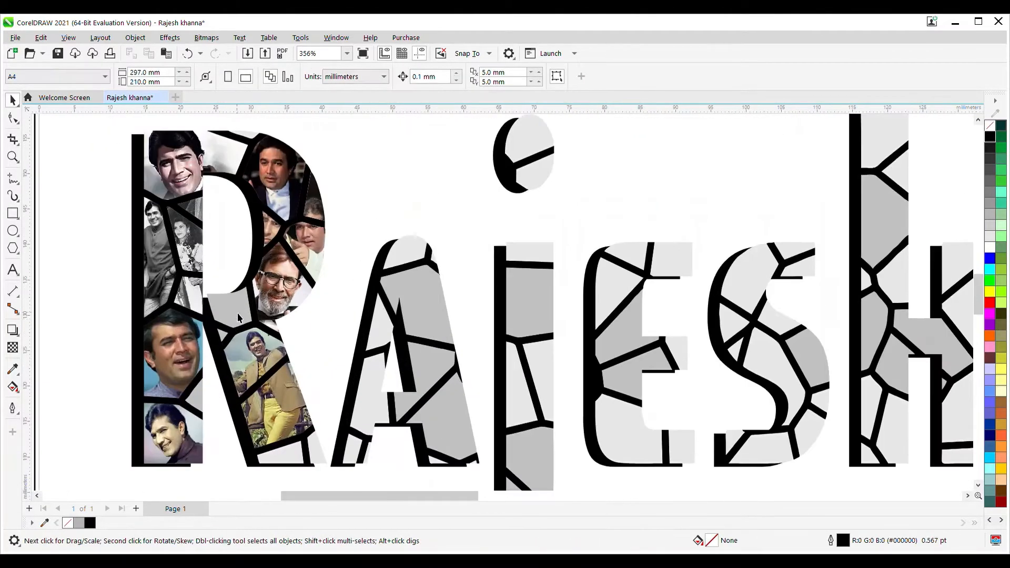
# Group the two grey fragments where the R's bowl meets its leg
pyautogui.click(266, 374)
pyautogui.hotkey('ctrl', 'g')
pyautogui.scroll(-4, 246, 388)
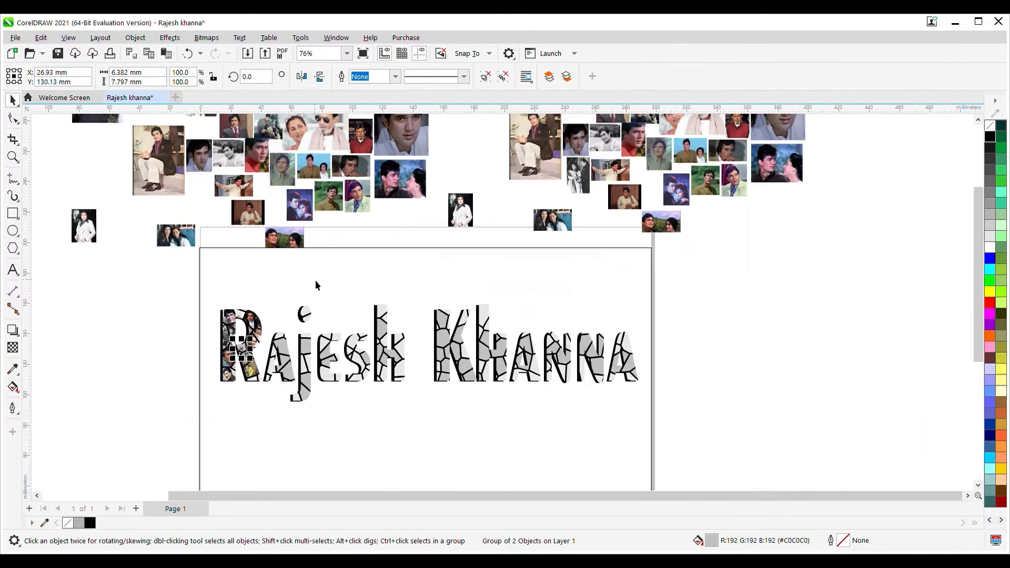
pyautogui.scroll(1, 229, 321)
pyautogui.scroll(-1, 229, 322)
pyautogui.moveTo(218, 165); pyautogui.dragTo(150, 451)
pyautogui.scroll(2, 153, 368)
pyautogui.hotkey('ctrl', 'z')
pyautogui.scroll(-3, 457, 295)
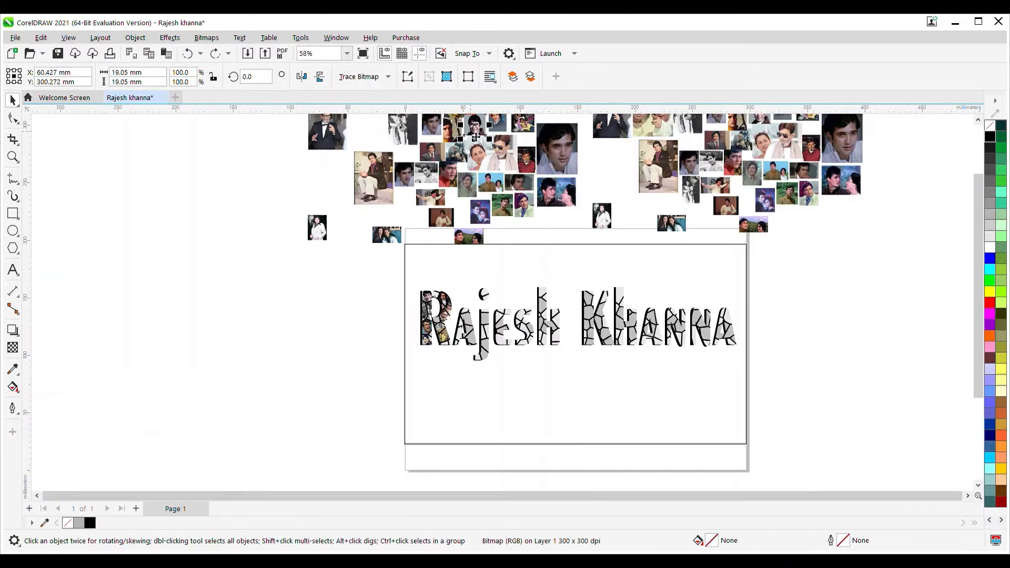
# PowerClip the brown-jacket portrait into the grouped fragments between the R's bowl and leg, scaled down around the face
pyautogui.scroll(4, 440, 324)
pyautogui.keyDown('ctrl'); pyautogui.click(439, 323); pyautogui.keyUp('ctrl')
pyautogui.click(421, 322)
pyautogui.moveTo(348, 367); pyautogui.dragTo(371, 343)
pyautogui.moveTo(458, 257); pyautogui.dragTo(427, 288)
pyautogui.scroll(2, 398, 360)
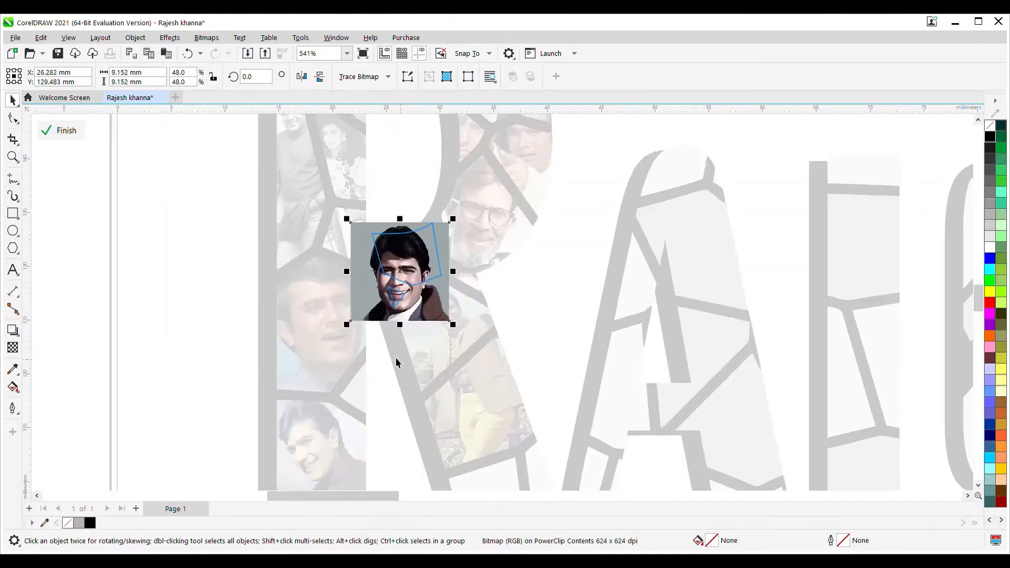
pyautogui.moveTo(347, 323); pyautogui.dragTo(358, 313)
pyautogui.scroll(1, 408, 298)
pyautogui.click(67, 131)
pyautogui.scroll(-4, 492, 466)
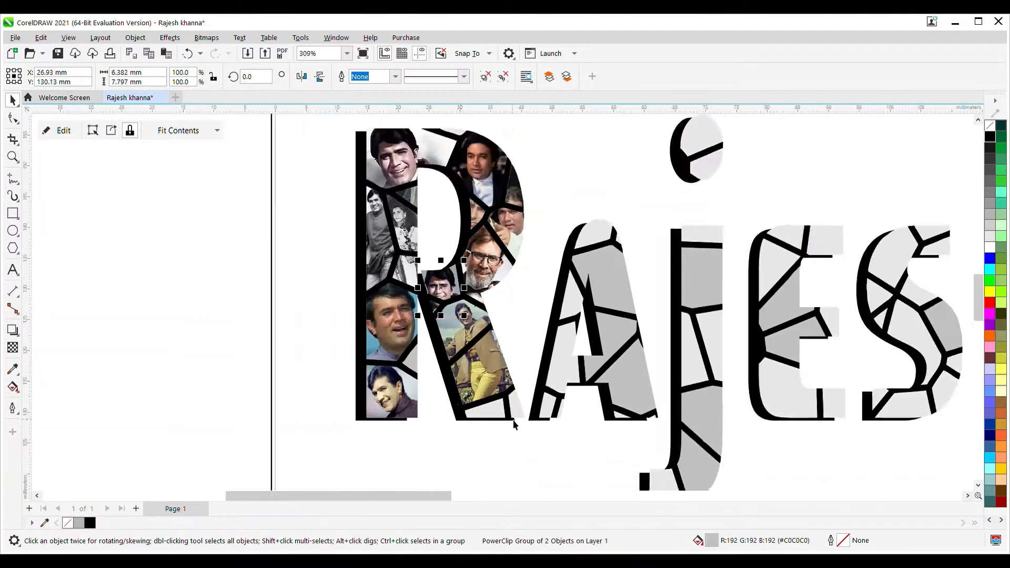
# Group the two light fragments at the foot of the R's leg
pyautogui.scroll(-2, 493, 465)
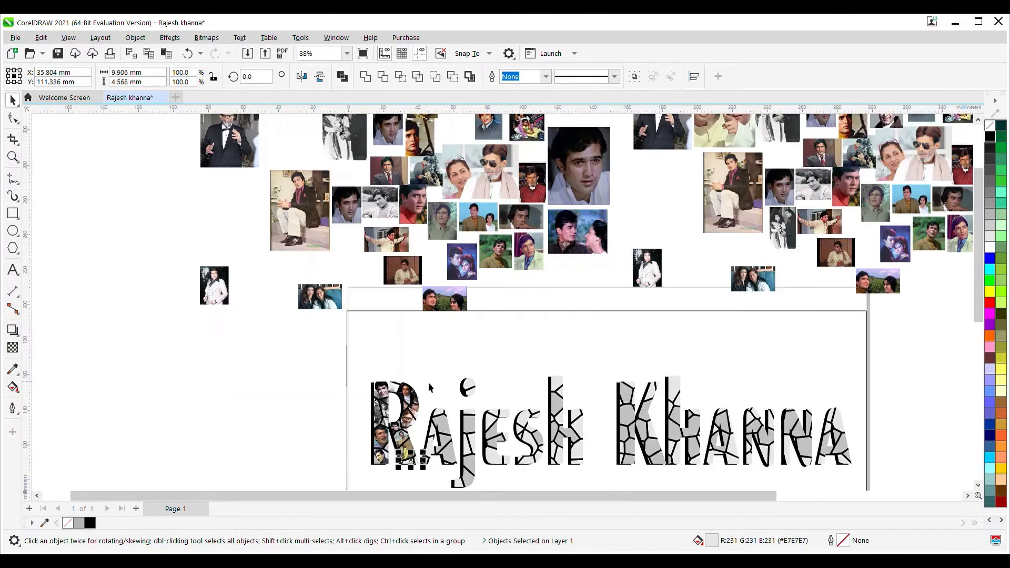
pyautogui.scroll(5, 415, 469)
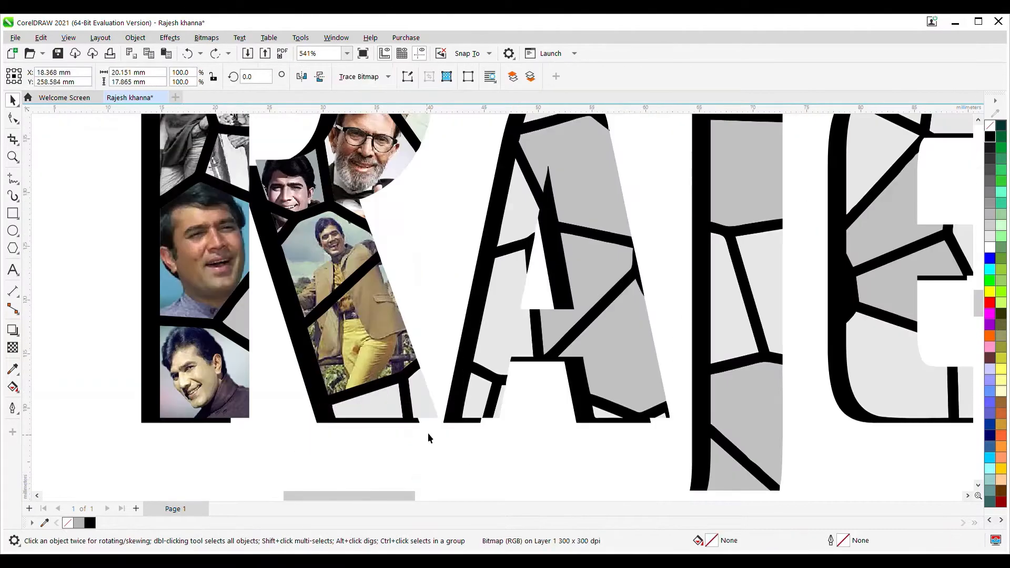
pyautogui.click(428, 393)
pyautogui.keyDown('shift'); pyautogui.click(371, 398); pyautogui.keyUp('shift')
pyautogui.hotkey('ctrl', 'g')
# PowerClip the black-and-white outdoor portrait into the grouped fragments at the R's foot and open its contents for editing
pyautogui.scroll(-5, 416, 384)
pyautogui.click(356, 176)
pyautogui.click(388, 432)
pyautogui.scroll(2, 408, 457)
pyautogui.doubleClick(377, 417)
# Scale the black-and-white outdoor portrait to 49.8%, position it over the R's foot fragments, and finish the PowerClip edit
pyautogui.scroll(1, 381, 419)
pyautogui.moveTo(380, 420); pyautogui.dragTo(368, 405)
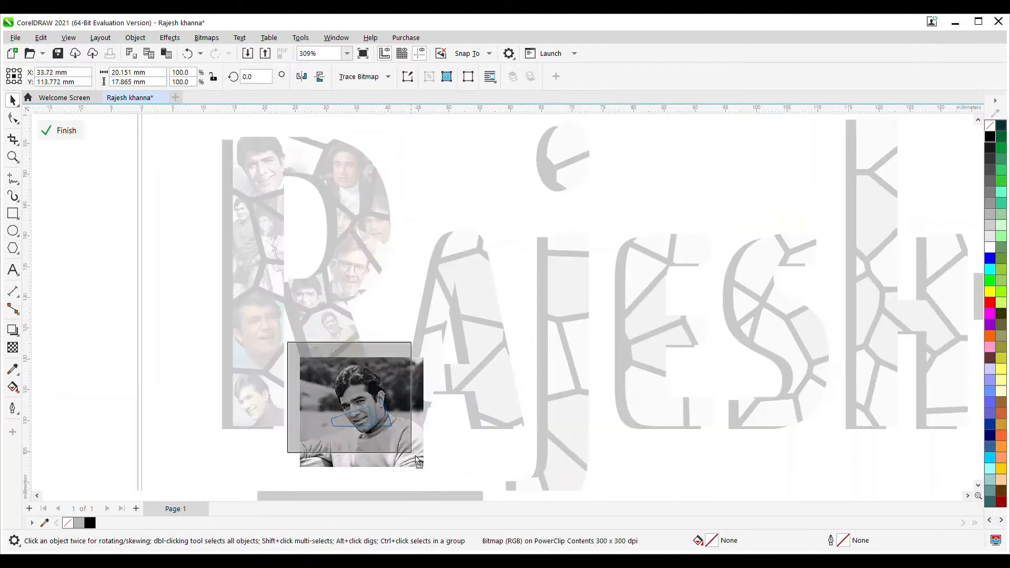
pyautogui.moveTo(291, 345); pyautogui.dragTo(278, 395)
pyautogui.moveTo(386, 428); pyautogui.dragTo(360, 405)
pyautogui.scroll(1, 401, 437)
pyautogui.moveTo(253, 316); pyautogui.dragTo(264, 324)
pyautogui.moveTo(324, 362); pyautogui.dragTo(324, 391)
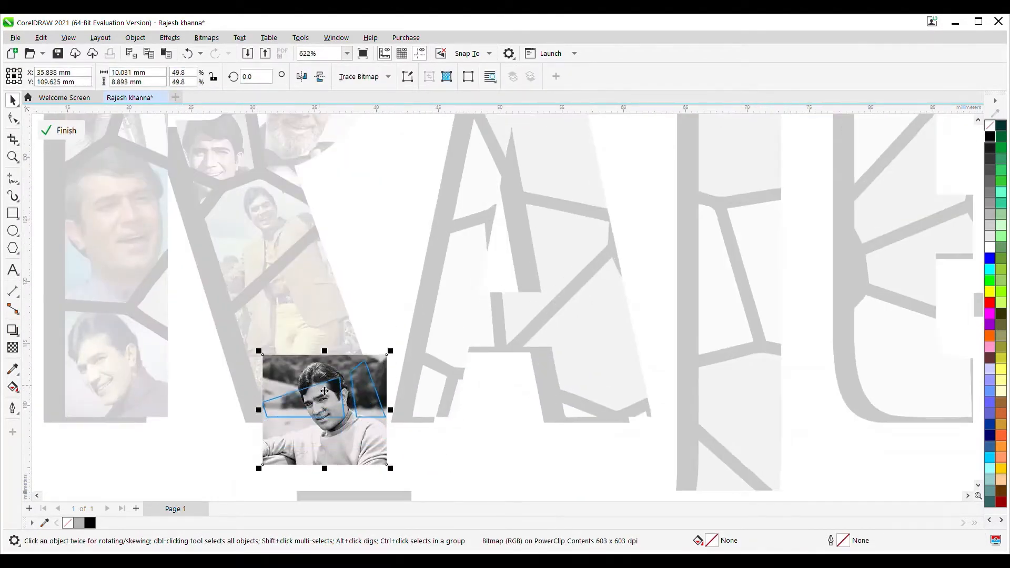
pyautogui.click(64, 130)
pyautogui.scroll(-5, 366, 442)
pyautogui.scroll(1, 366, 379)
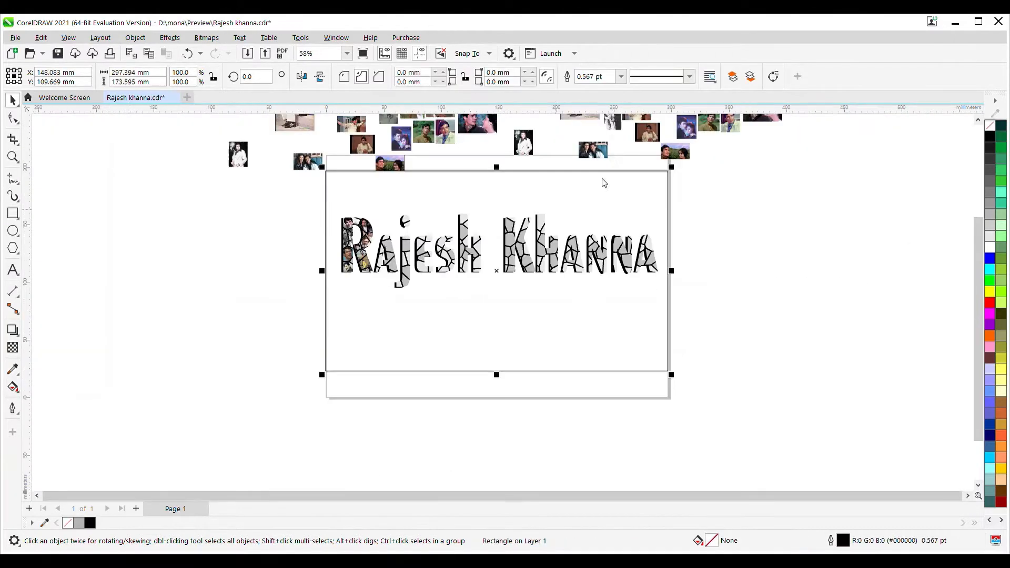
# Fill the background rectangle with black and give the lettering behind the fragments an orange fill
pyautogui.scroll(2, 359, 227)
pyautogui.press('Escape')
pyautogui.scroll(-1, 357, 277)
pyautogui.scroll(2, 370, 272)
pyautogui.moveTo(393, 252); pyautogui.dragTo(412, 276)
pyautogui.hotkey('ctrl', 'z')
pyautogui.click(288, 281)
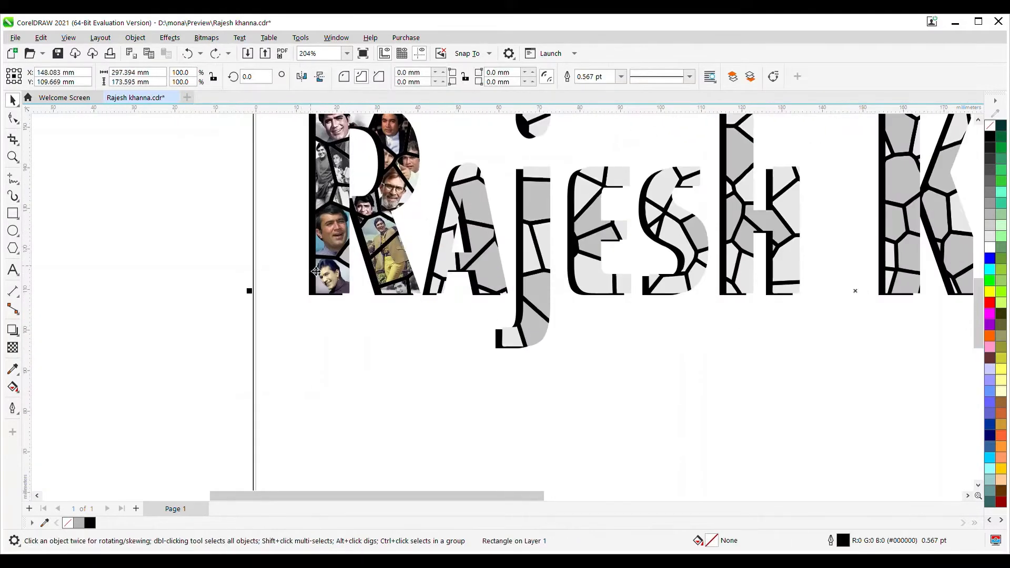
pyautogui.scroll(-1, 143, 273)
pyautogui.press('Escape')
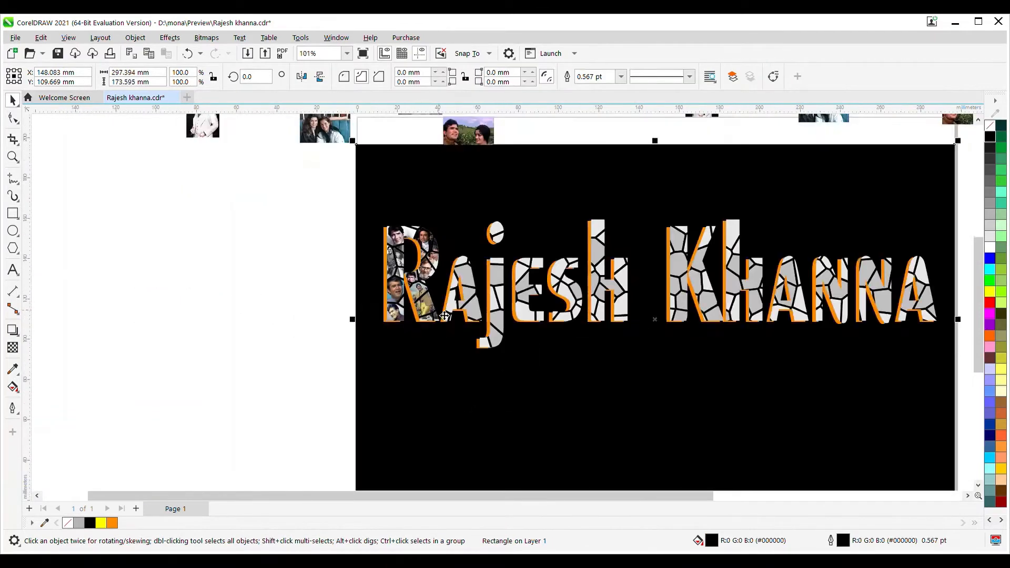
# Recolour the lettering behind the fragments to light orange #FFA041
pyautogui.scroll(2, 759, 177)
pyautogui.scroll(-1, 759, 177)
pyautogui.hscroll(2, 469, 263)
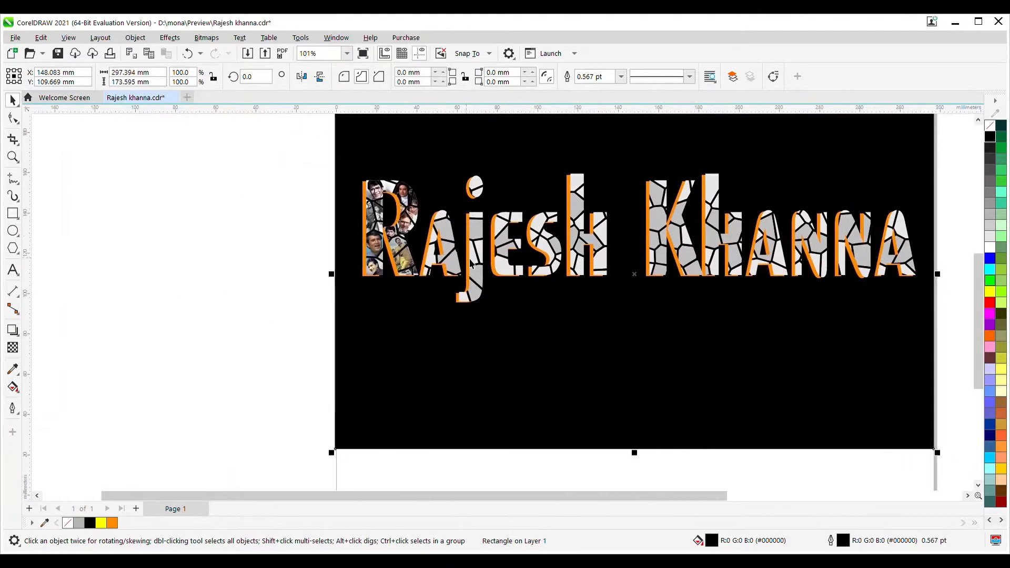
pyautogui.scroll(2, 365, 256)
pyautogui.click(363, 257)
pyautogui.scroll(-3, 400, 215)
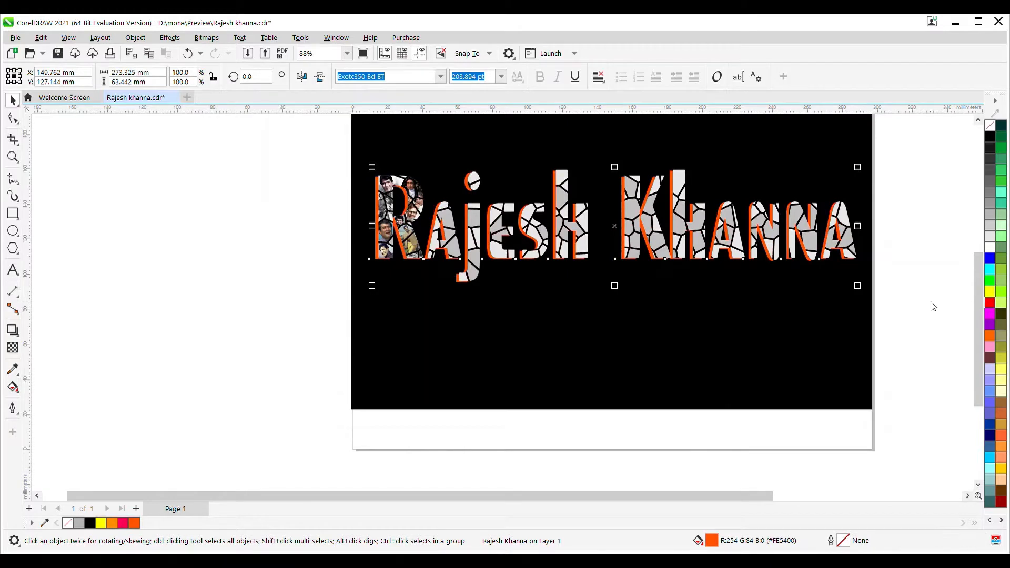
pyautogui.scroll(-1, 567, 287)
pyautogui.scroll(1, 414, 280)
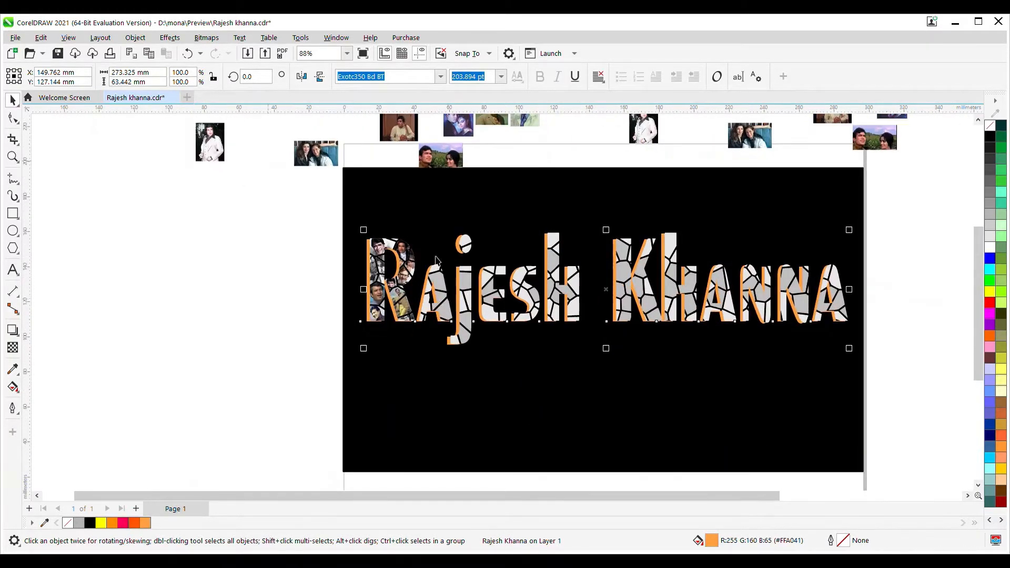
# Group six fragments of the first letter A
pyautogui.scroll(-2, 436, 363)
pyautogui.click(437, 363)
pyautogui.scroll(7, 436, 379)
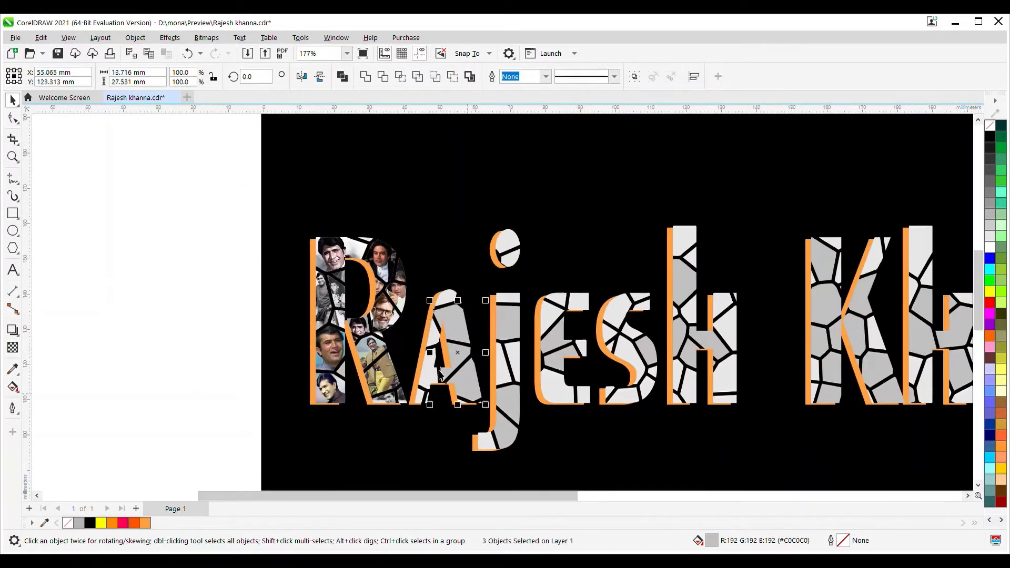
pyautogui.scroll(2, 440, 375)
pyautogui.scroll(-7, 491, 397)
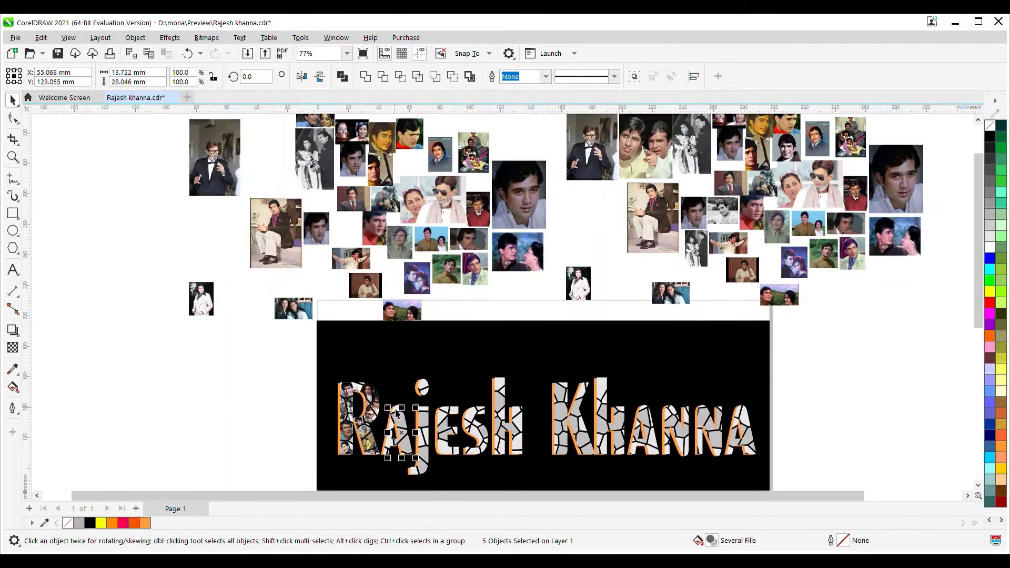
pyautogui.scroll(3, 395, 409)
pyautogui.keyDown('shift'); pyautogui.click(395, 409); pyautogui.keyUp('shift')
pyautogui.scroll(-4, 293, 221)
pyautogui.hotkey('ctrl', 'g')
# Try PowerClipping the black-and-white couple photo into the grouped A fragments, resizing and repositioning it inside them
pyautogui.click(365, 416)
pyautogui.scroll(8, 360, 408)
pyautogui.doubleClick(362, 410)
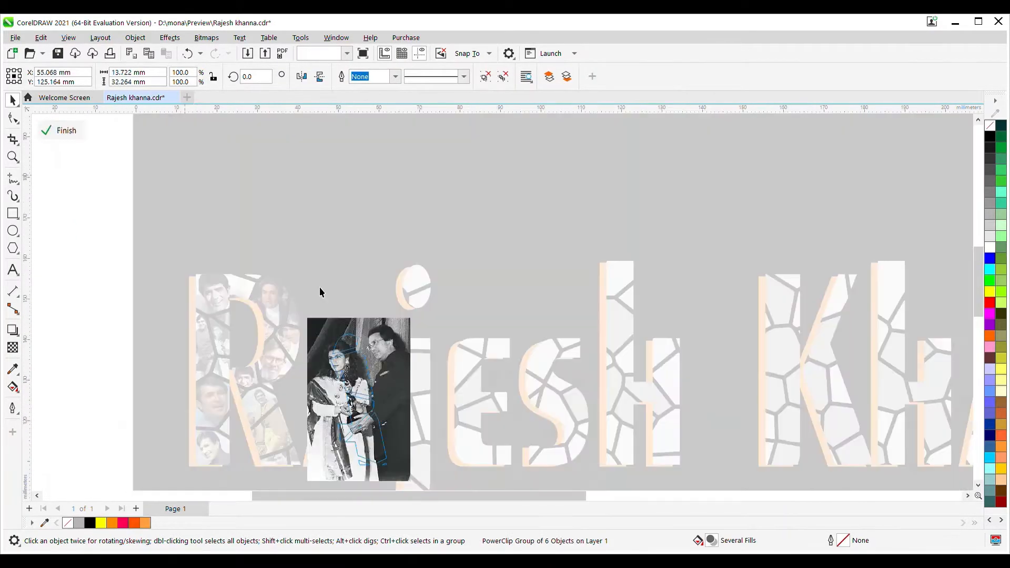
pyautogui.scroll(3, 368, 420)
pyautogui.click(362, 336)
pyautogui.moveTo(273, 420); pyautogui.dragTo(286, 398)
pyautogui.moveTo(285, 161); pyautogui.dragTo(301, 186)
pyautogui.scroll(2, 364, 348)
pyautogui.moveTo(364, 348); pyautogui.dragTo(308, 355)
pyautogui.scroll(-4, 326, 226)
pyautogui.keyDown('ctrl'); pyautogui.click(109, 263); pyautogui.keyUp('ctrl')
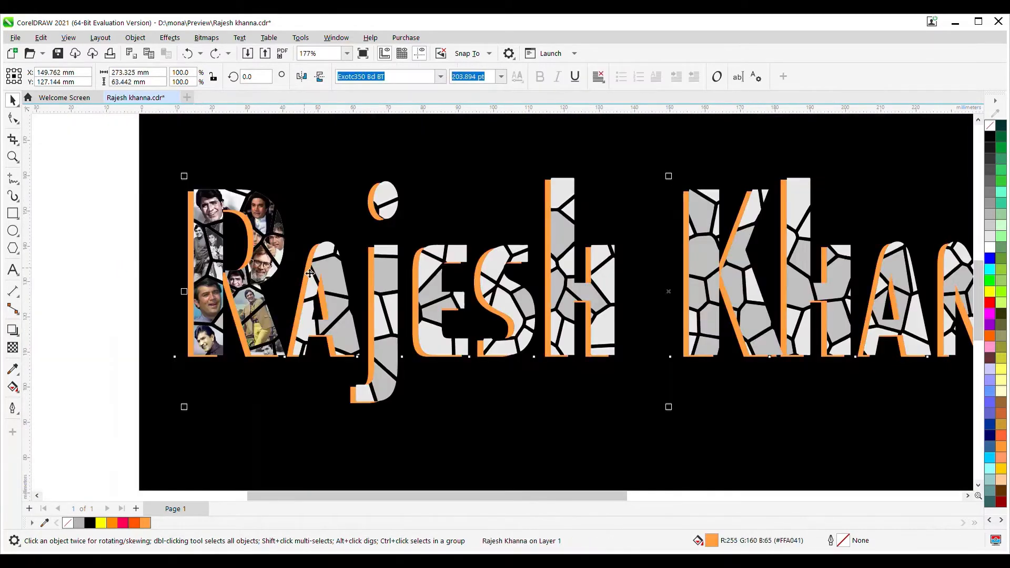
# Undo the PowerClip of the couple photo in the letter A
pyautogui.scroll(-1, 320, 298)
pyautogui.hotkey('ctrl', 'z')
pyautogui.hotkey('ctrl', 'z')
pyautogui.scroll(-2, 326, 287)
pyautogui.scroll(4, 330, 280)
pyautogui.scroll(2, 321, 349)
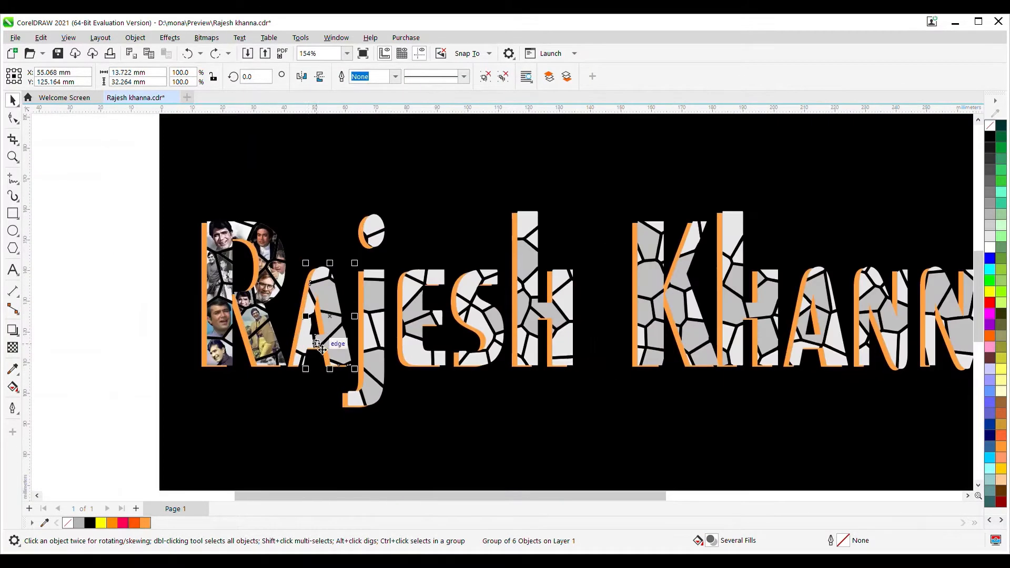
# Try PowerClipping the black-and-white couple photo into a new group of five A fragments and open its contents for editing
pyautogui.scroll(-3, 336, 267)
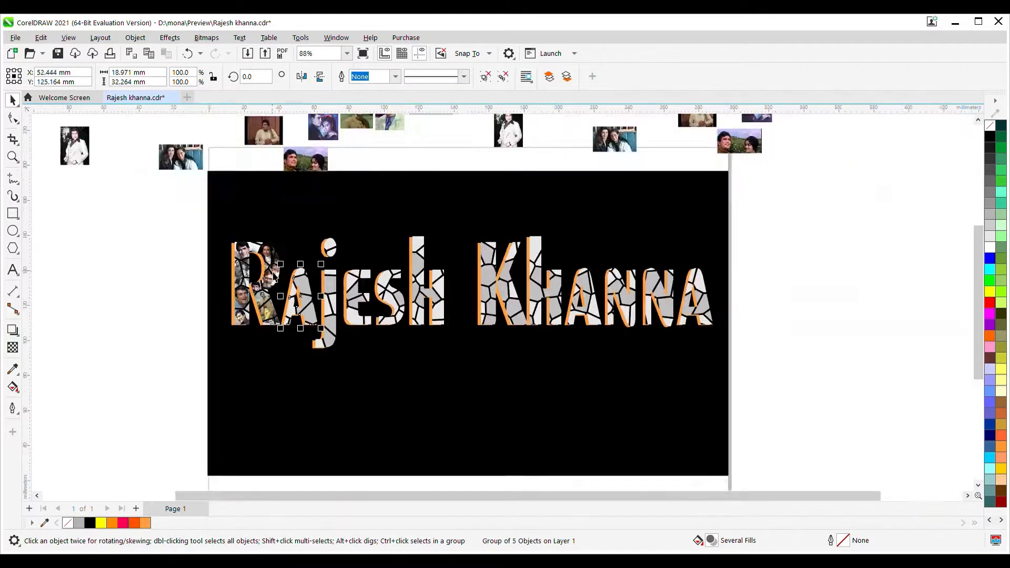
pyautogui.click(326, 165)
pyautogui.scroll(4, 394, 363)
pyautogui.keyDown('ctrl'); pyautogui.click(394, 364); pyautogui.keyUp('ctrl')
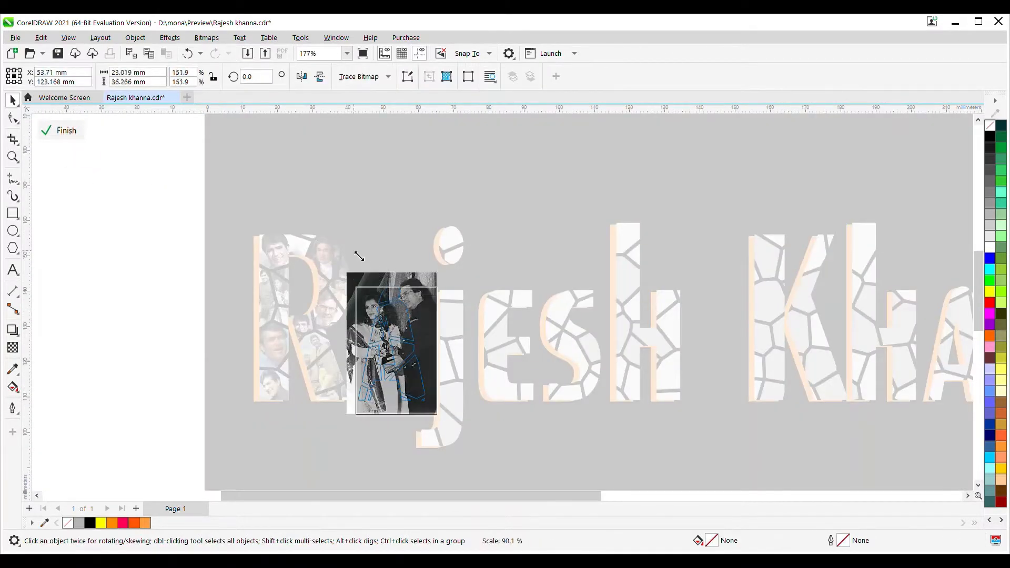
# Scale the couple photo to 140.9%, position it over the A fragments, and finish the PowerClip edit
pyautogui.moveTo(358, 256); pyautogui.dragTo(356, 259)
pyautogui.scroll(3, 351, 417)
pyautogui.click(360, 408)
pyautogui.moveTo(351, 416); pyautogui.dragTo(358, 408)
pyautogui.moveTo(484, 410); pyautogui.dragTo(476, 402)
pyautogui.scroll(4, 457, 326)
pyautogui.scroll(-4, 423, 231)
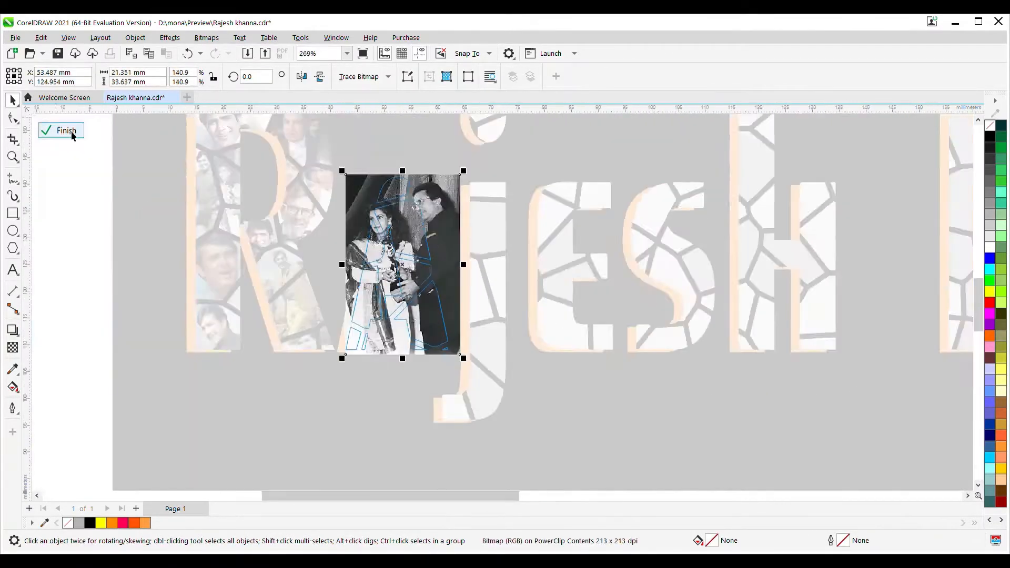
pyautogui.click(63, 130)
# Try a black fill on the lettering behind the fragments
pyautogui.scroll(-3, 428, 287)
pyautogui.scroll(2, 428, 286)
pyautogui.scroll(-2, 422, 392)
pyautogui.press('Escape')
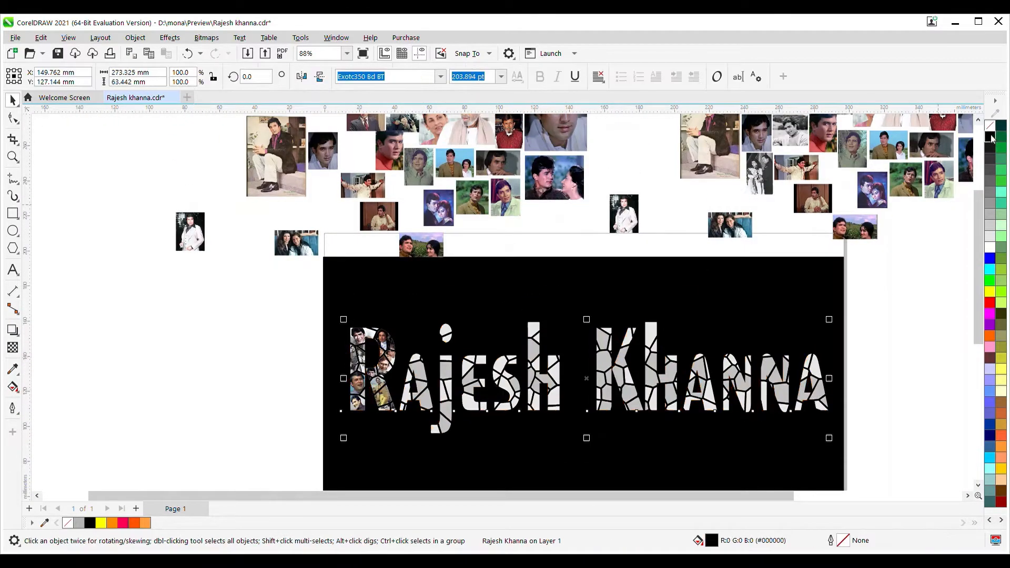
# Lock the black background rectangle and move the first set of photos onto it, below the lettering
pyautogui.scroll(-1, 346, 369)
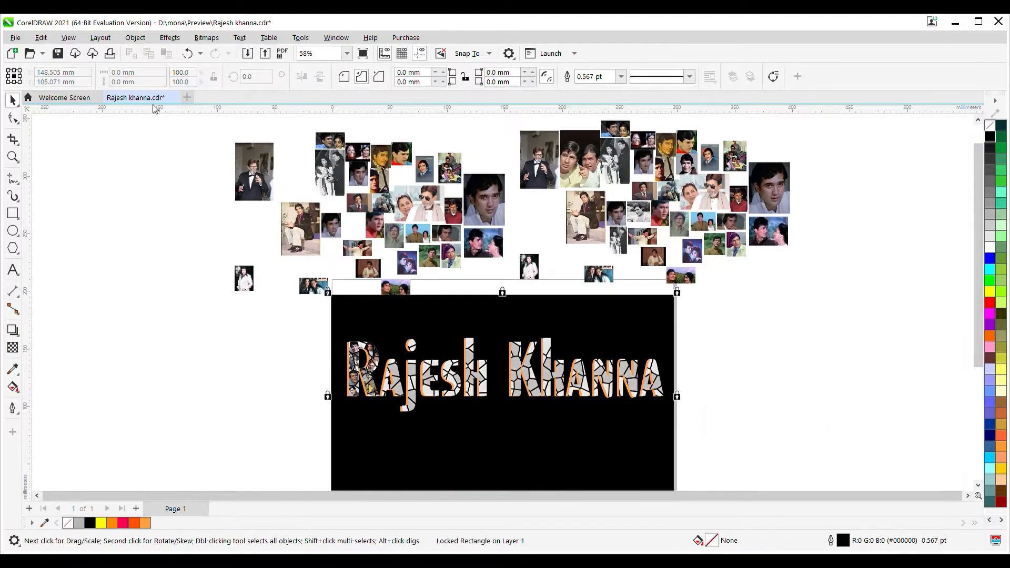
pyautogui.scroll(-1, 187, 199)
pyautogui.moveTo(194, 137); pyautogui.dragTo(405, 270)
pyautogui.moveTo(287, 208); pyautogui.dragTo(364, 382)
pyautogui.scroll(2, 365, 383)
pyautogui.scroll(1, 271, 234)
# Group the two upper grey fragments on the right side of the A and PowerClip the tuxedo portrait into them
pyautogui.click(265, 227)
pyautogui.click(267, 342)
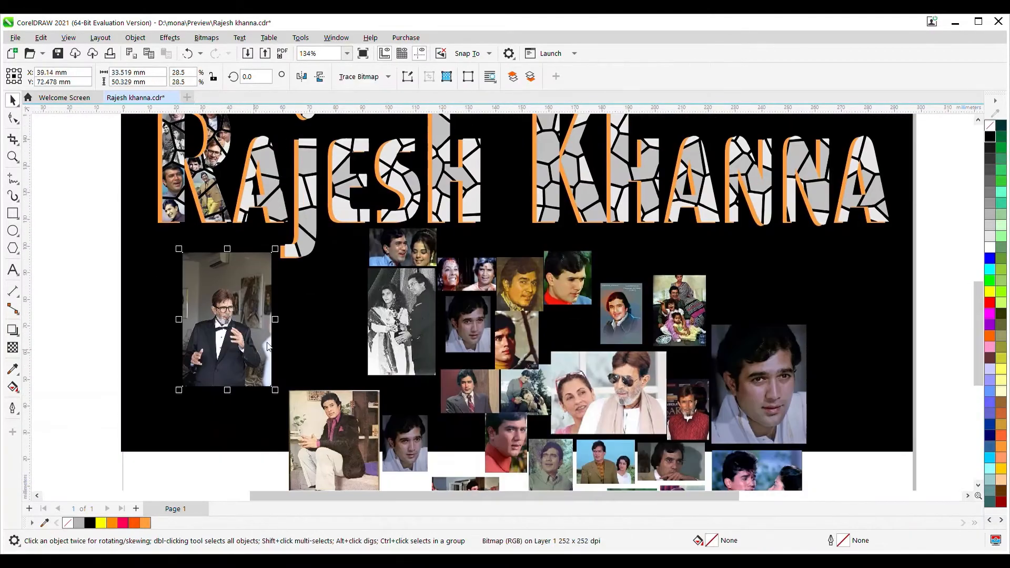
pyautogui.click(265, 156)
pyautogui.hotkey('ctrl', 'z')
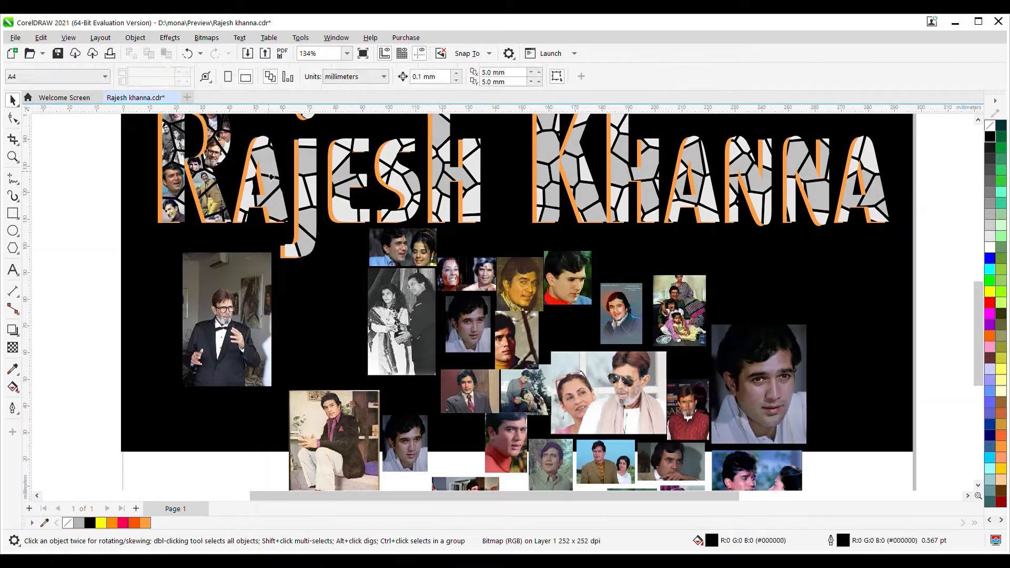
pyautogui.click(271, 177)
pyautogui.keyDown('ctrl'); pyautogui.click(270, 177); pyautogui.keyUp('ctrl')
# Scale down the tuxedo portrait, position it over the A's upper-right fragments, and finish the PowerClip edit
pyautogui.scroll(1, 221, 250)
pyautogui.moveTo(217, 306); pyautogui.dragTo(263, 236)
pyautogui.moveTo(288, 199); pyautogui.dragTo(264, 237)
pyautogui.scroll(1, 272, 235)
pyautogui.moveTo(207, 307); pyautogui.dragTo(204, 310)
pyautogui.keyDown('ctrl'); pyautogui.click(204, 314); pyautogui.keyUp('ctrl')
pyautogui.scroll(-3, 247, 264)
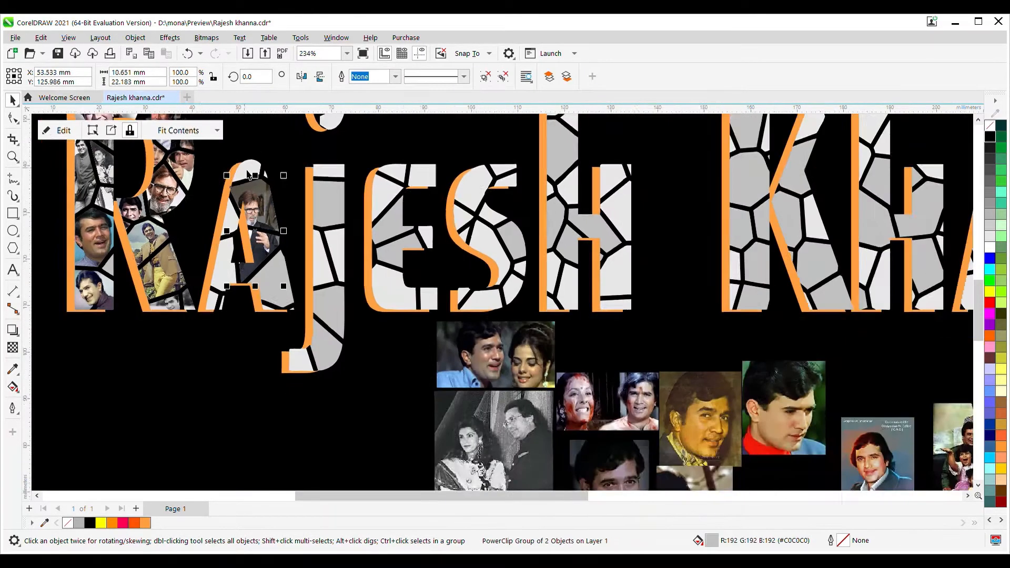
# PowerClip the blue-shirt couple photo into the A's lower-right fragments, with the man's face positioned over them
pyautogui.click(276, 291)
pyautogui.click(279, 291)
pyautogui.scroll(2, 271, 318)
pyautogui.click(59, 131)
pyautogui.moveTo(259, 274); pyautogui.dragTo(269, 265)
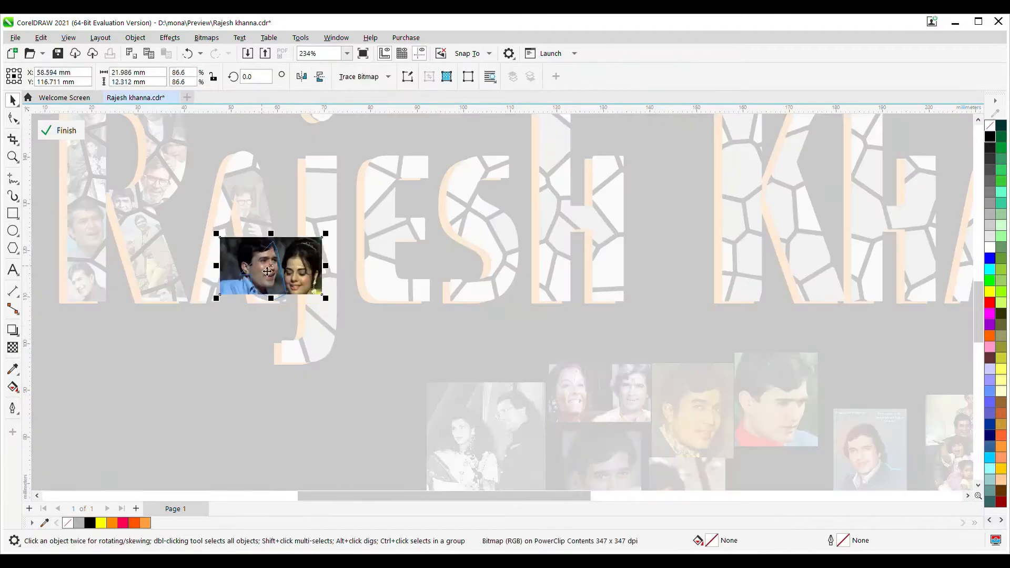
pyautogui.click(59, 130)
pyautogui.click(224, 283)
pyautogui.scroll(-2, 220, 314)
pyautogui.click(591, 393)
pyautogui.click(216, 274)
pyautogui.hotkey('ctrl', 'z')
# PowerClip the yellow-toned portrait into the two upper fragments of the A's left leg and open its contents for editing
pyautogui.click(223, 237)
pyautogui.keyDown('shift'); pyautogui.click(219, 288); pyautogui.keyUp('shift')
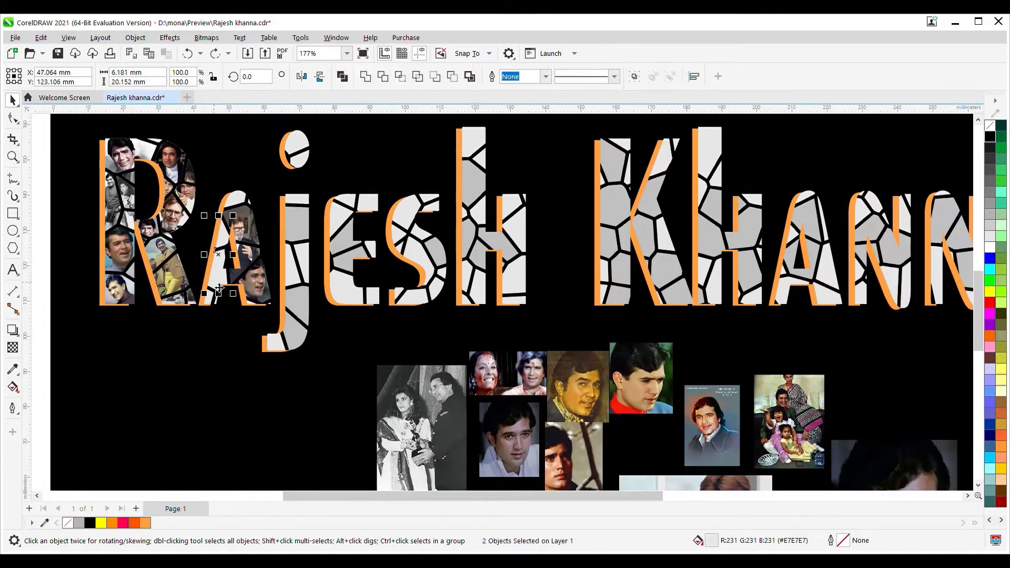
pyautogui.click(220, 272)
pyautogui.click(55, 130)
# Resize the yellow-toned portrait around the face over the A's left leg and finish the PowerClip edit
pyautogui.scroll(6, 203, 310)
pyautogui.click(223, 232)
pyautogui.scroll(-1, 302, 368)
pyautogui.moveTo(311, 211); pyautogui.dragTo(278, 212)
pyautogui.moveTo(177, 211); pyautogui.dragTo(169, 211)
pyautogui.click(59, 130)
# Group the two light fragments at the A's left foot, PowerClip the red-collar portrait into them, and open its contents for editing
pyautogui.scroll(-2, 244, 298)
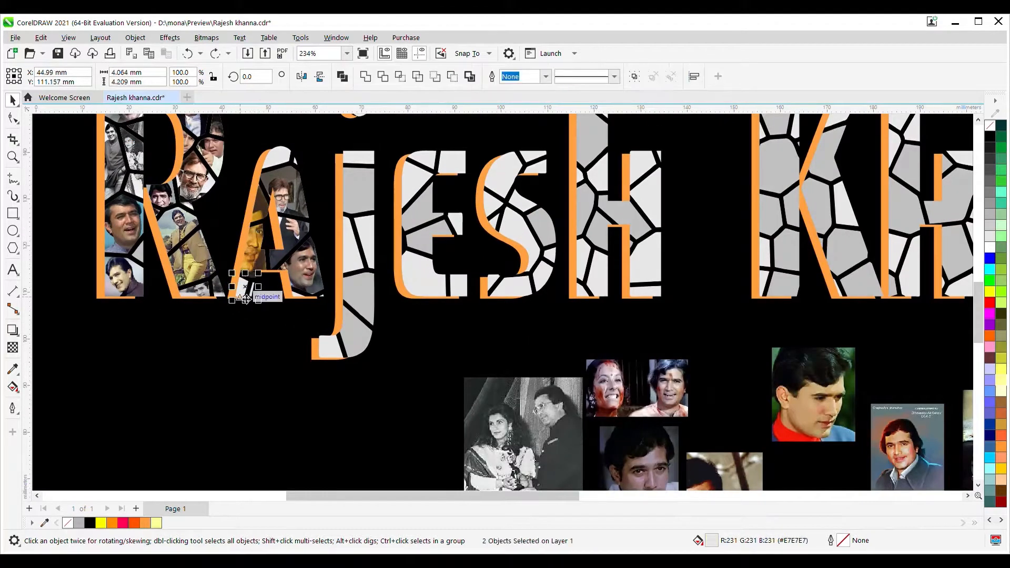
pyautogui.hotkey('ctrl', 'g')
pyautogui.scroll(-2, 778, 422)
pyautogui.click(804, 402)
pyautogui.click(373, 320)
pyautogui.click(56, 130)
# Scale the red-collar portrait to 35.5%, position it over the A's left foot, and finish the PowerClip edit
pyautogui.scroll(5, 374, 334)
pyautogui.moveTo(443, 226); pyautogui.dragTo(403, 272)
pyautogui.moveTo(307, 377); pyautogui.dragTo(349, 331)
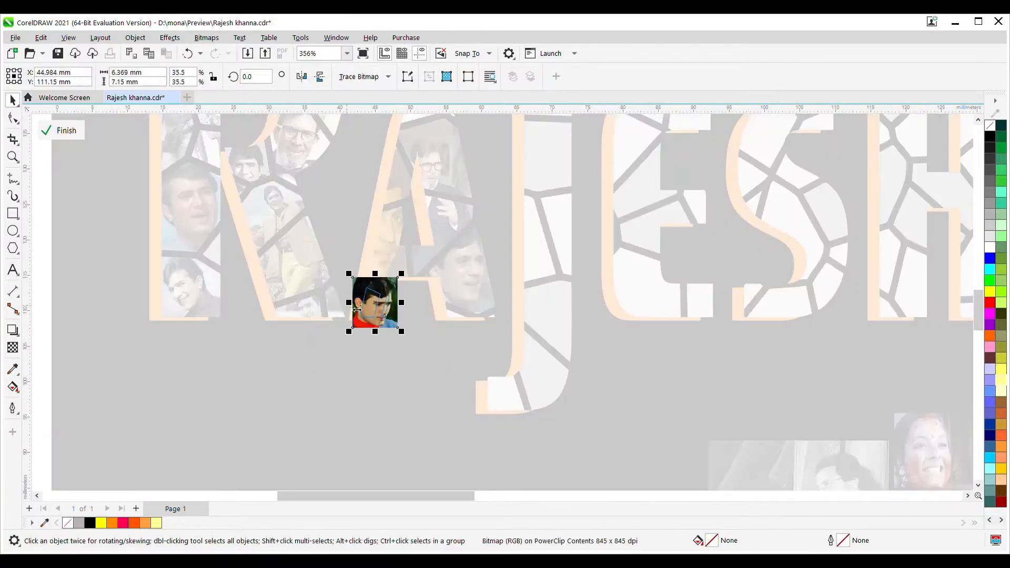
pyautogui.scroll(3, 387, 289)
pyautogui.moveTo(413, 261); pyautogui.dragTo(416, 283)
pyautogui.click(59, 130)
# Group the four upper fragments of the j's stem
pyautogui.scroll(-8, 179, 226)
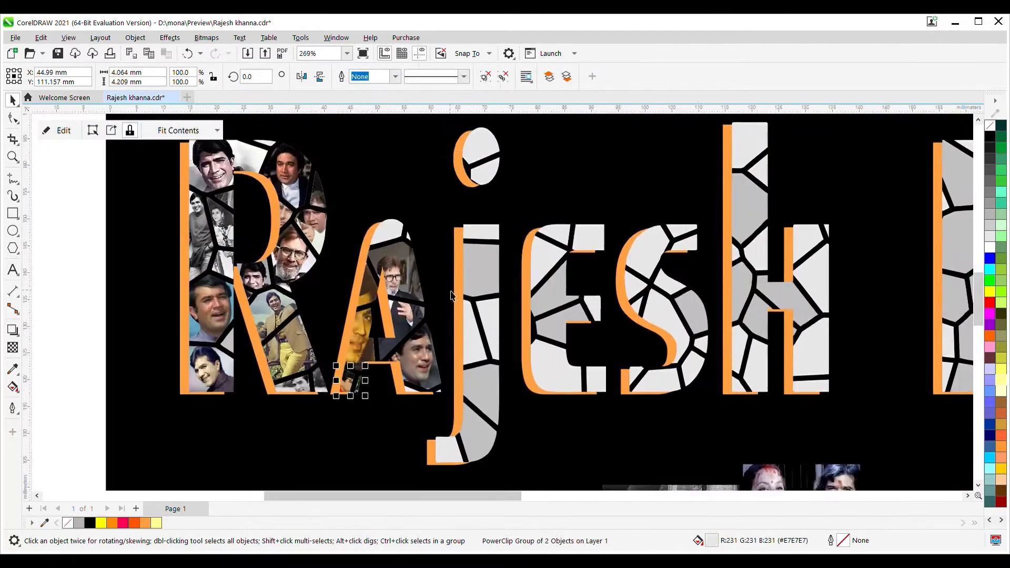
pyautogui.scroll(-1, 264, 346)
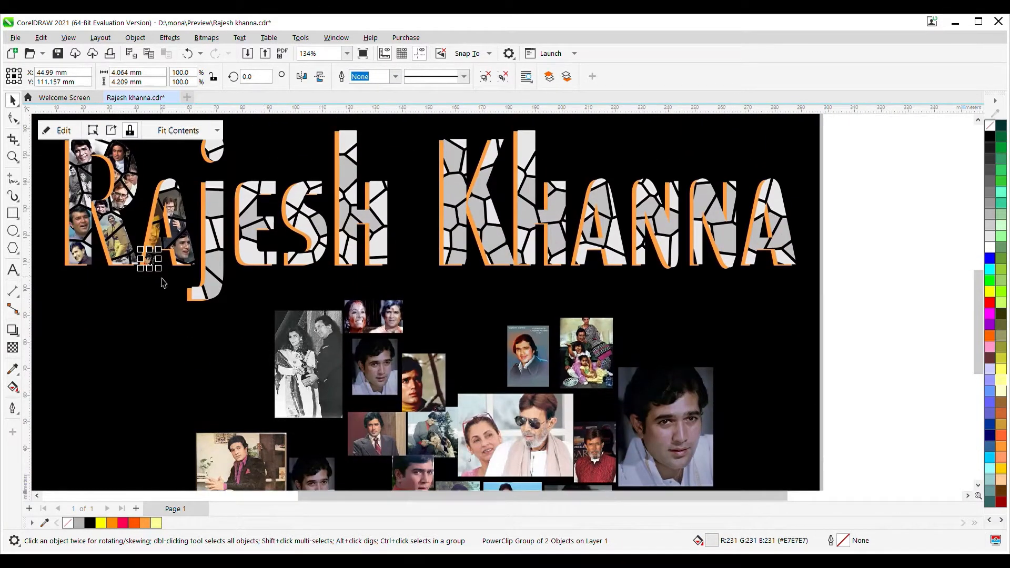
pyautogui.hotkey('ctrl', 'g')
pyautogui.scroll(-1, 591, 344)
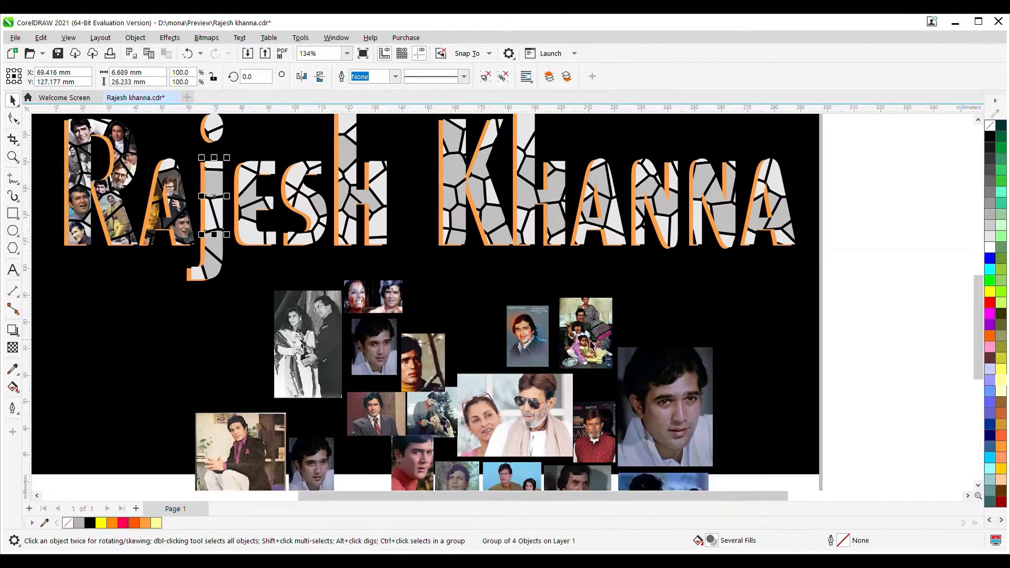
# PowerClip the family photo with the children into the grouped j stem fragments and fit it over the stem
pyautogui.click(212, 213)
pyautogui.scroll(2, 221, 214)
pyautogui.click(59, 130)
pyautogui.scroll(2, 211, 211)
pyautogui.click(211, 221)
pyautogui.click(59, 131)
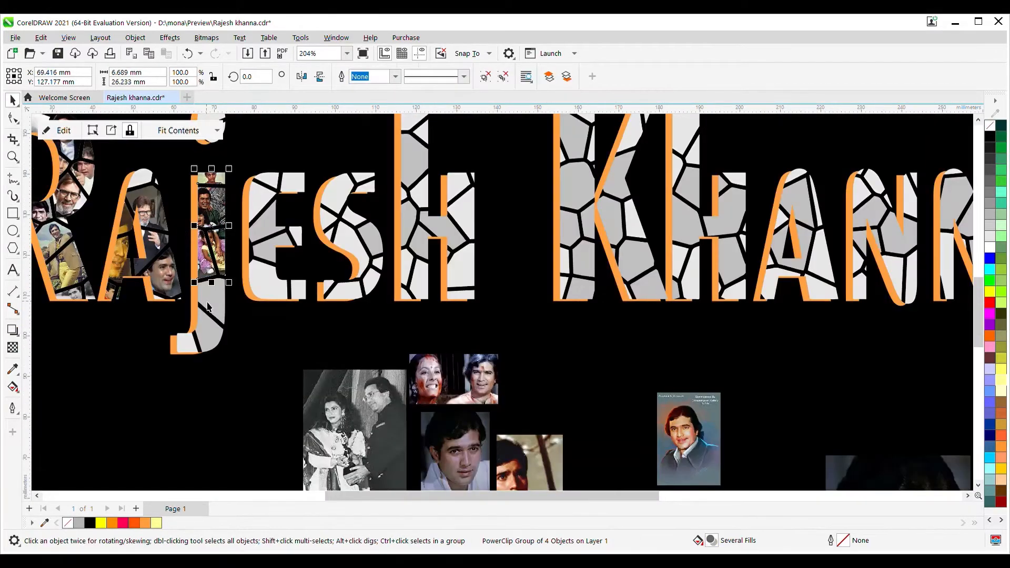
# Group the two grey fragments of the j's lower curve, PowerClip the outdoor close-up portrait into them, and open its contents for editing
pyautogui.keyDown('shift'); pyautogui.click(204, 341); pyautogui.keyUp('shift')
pyautogui.scroll(-1, 252, 355)
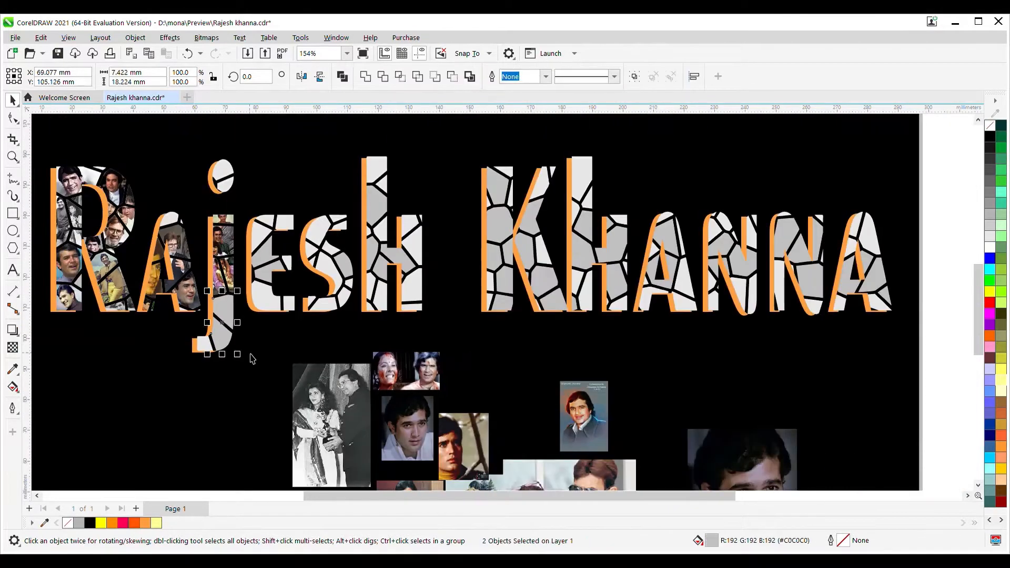
pyautogui.hotkey('ctrl', 'g')
pyautogui.scroll(-6, 426, 389)
pyautogui.scroll(-1, 438, 420)
pyautogui.click(464, 312)
pyautogui.click(223, 181)
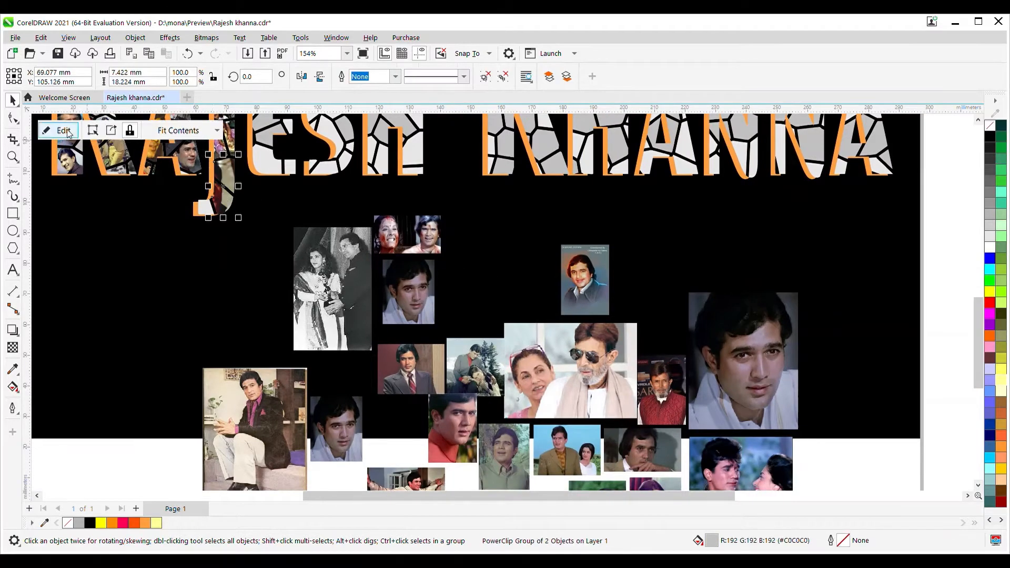
pyautogui.click(61, 131)
# Resize and position the outdoor close-up portrait over the j's lower curve and finish the PowerClip edit
pyautogui.click(226, 174)
pyautogui.scroll(2, 227, 172)
pyautogui.moveTo(267, 135); pyautogui.dragTo(259, 146)
pyautogui.moveTo(245, 202); pyautogui.dragTo(329, 206)
pyautogui.click(59, 130)
# PowerClip another portrait from the photo set into the light fragment at the tip of the j's hook
pyautogui.click(187, 235)
pyautogui.scroll(-2, 305, 290)
pyautogui.scroll(-5, 540, 484)
pyautogui.rightClick(515, 413)
pyautogui.click(546, 224)
pyautogui.scroll(4, 249, 208)
pyautogui.click(246, 205)
# Fit the portrait's face inside the j's hook-tip fragment and finish the PowerClip edit
pyautogui.click(61, 131)
pyautogui.scroll(5, 239, 202)
pyautogui.click(61, 131)
pyautogui.scroll(-5, 291, 431)
pyautogui.scroll(3, 320, 245)
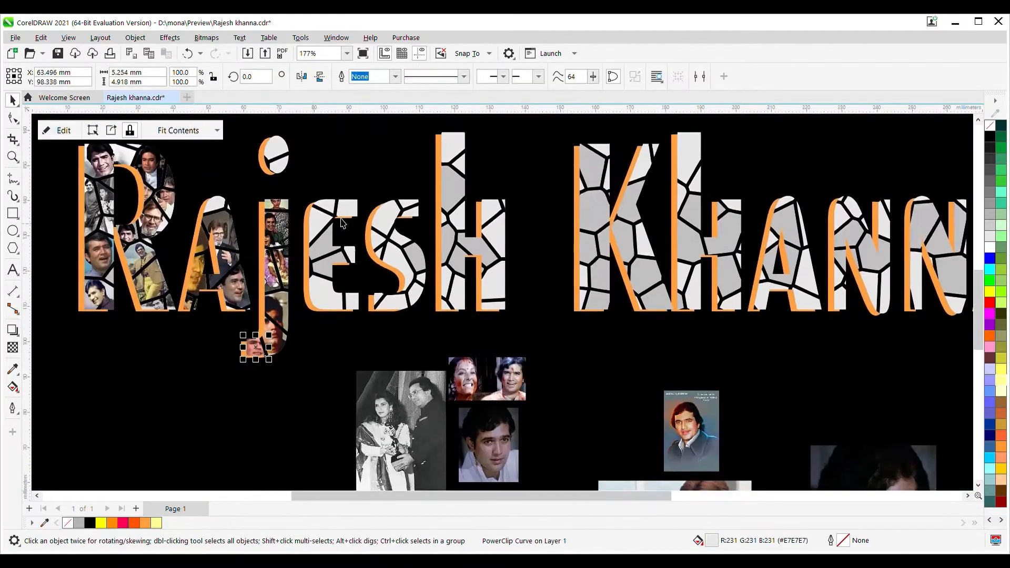
# PowerClip the white-shirt portrait into the two fragments of the j's dot and open its contents for editing
pyautogui.click(319, 226)
pyautogui.scroll(-2, 311, 179)
pyautogui.moveTo(724, 414); pyautogui.dragTo(475, 219)
pyautogui.moveTo(367, 320); pyautogui.dragTo(278, 431)
pyautogui.scroll(2, 220, 179)
pyautogui.click(210, 173)
pyautogui.click(59, 130)
# Scale the white-shirt portrait down to about 9.6 × 12 mm over the j's dot and finish the PowerClip edit
pyautogui.click(197, 188)
pyautogui.scroll(-2, 202, 182)
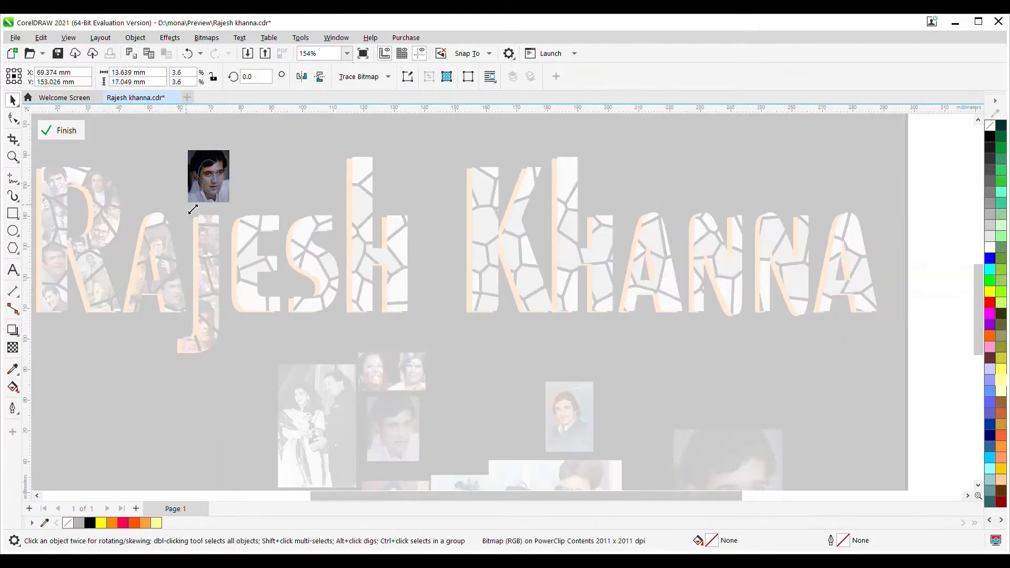
pyautogui.moveTo(186, 205); pyautogui.dragTo(194, 195)
pyautogui.scroll(3, 218, 155)
pyautogui.moveTo(246, 144); pyautogui.dragTo(233, 157)
pyautogui.scroll(6, 234, 174)
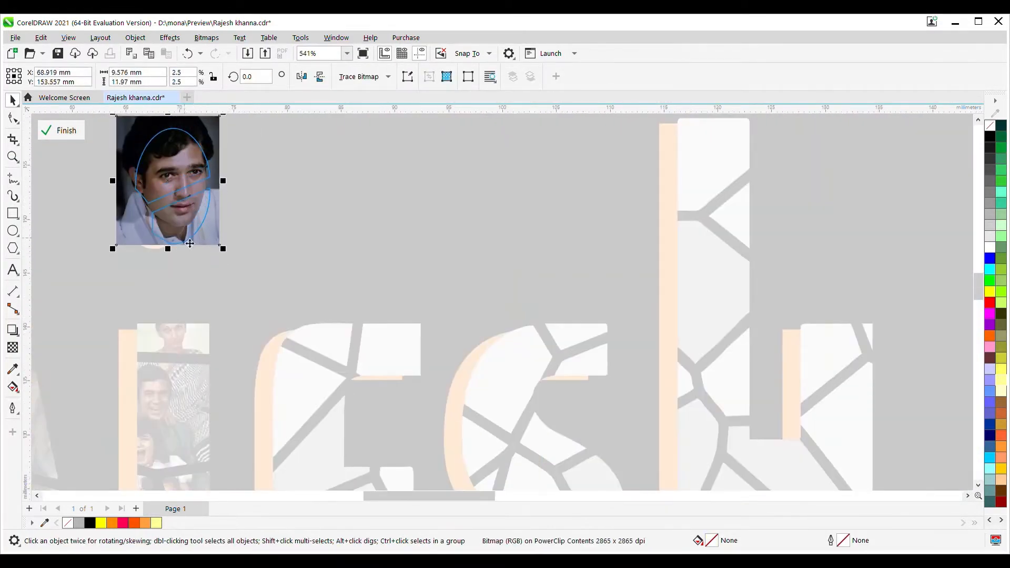
pyautogui.press('Down')
pyautogui.click(61, 130)
# Reopen the j's dot contents, shift and enlarge the portrait so it fills both fragments, and finish the edit
pyautogui.scroll(-1, 253, 260)
pyautogui.scroll(1, 183, 177)
pyautogui.click(59, 130)
pyautogui.press('Up')
pyautogui.press('Left')
pyautogui.press('Left')
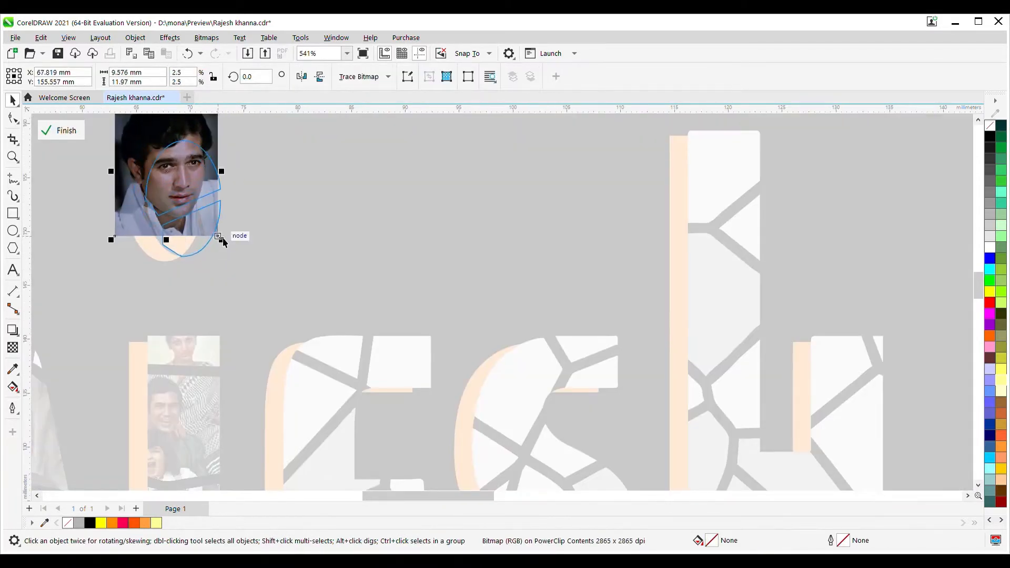
pyautogui.moveTo(222, 240); pyautogui.dragTo(241, 266)
pyautogui.press('Left')
pyautogui.press('Left')
pyautogui.click(60, 130)
# PowerClip the red-sweater portrait into the two upper-left fragments of the letter e and open its contents for editing
pyautogui.scroll(-1, 203, 182)
pyautogui.click(330, 284)
pyautogui.scroll(-6, 330, 284)
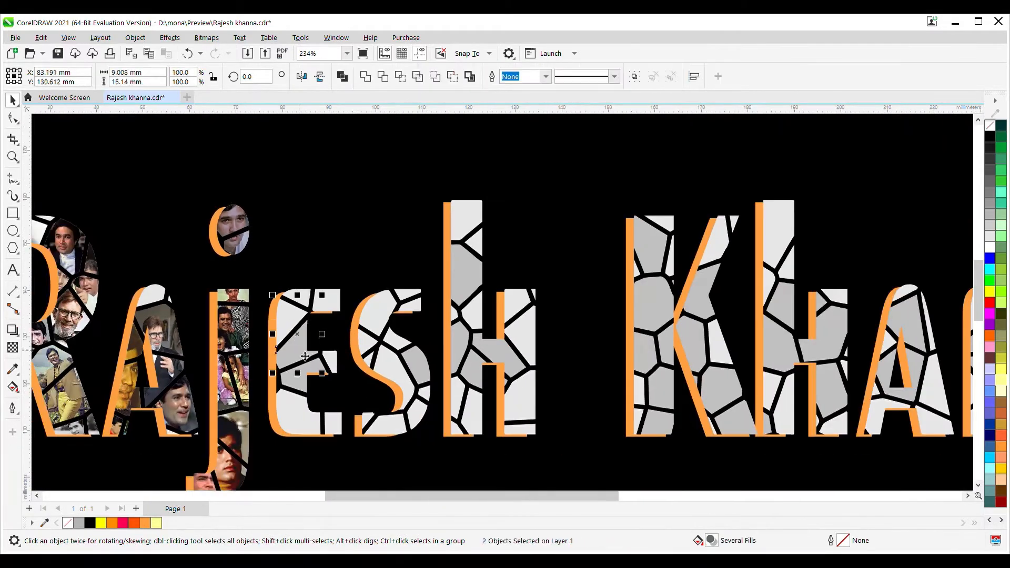
pyautogui.click(303, 173)
pyautogui.click(58, 130)
# Scale and position the red-sweater portrait so it covers the e's upper-left fragments, and finish the PowerClip edit
pyautogui.scroll(4, 303, 172)
pyautogui.click(303, 195)
pyautogui.moveTo(342, 152); pyautogui.dragTo(333, 174)
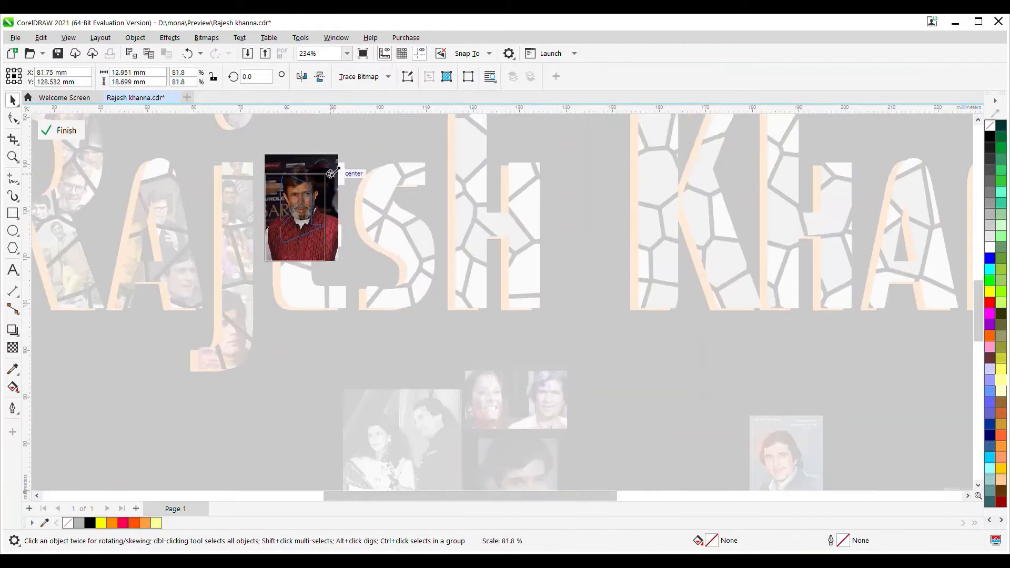
pyautogui.moveTo(332, 264); pyautogui.dragTo(322, 250)
pyautogui.scroll(1, 328, 225)
pyautogui.press('Left')
pyautogui.press('Left')
pyautogui.click(60, 131)
pyautogui.click(59, 131)
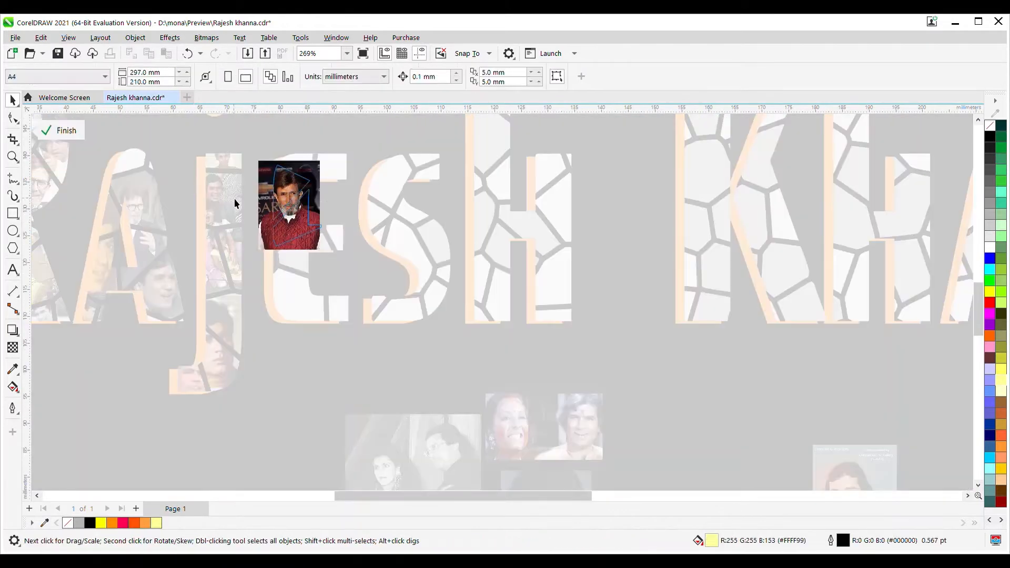
pyautogui.moveTo(255, 244); pyautogui.dragTo(251, 250)
pyautogui.click(60, 131)
# Group the e's two bottom fragments, PowerClip the outstretched-arms photo into them and open its contents for editing
pyautogui.scroll(-1, 303, 298)
pyautogui.keyDown('shift'); pyautogui.click(333, 309); pyautogui.keyUp('shift')
pyautogui.hotkey('ctrl', 'g')
pyautogui.scroll(-5, 376, 358)
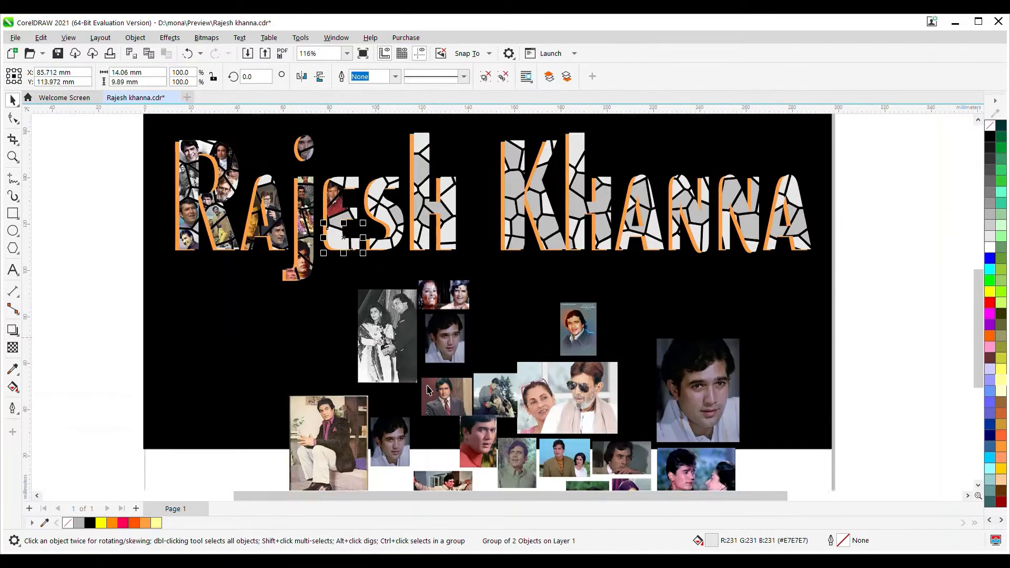
pyautogui.scroll(-1, 411, 368)
pyautogui.click(449, 400)
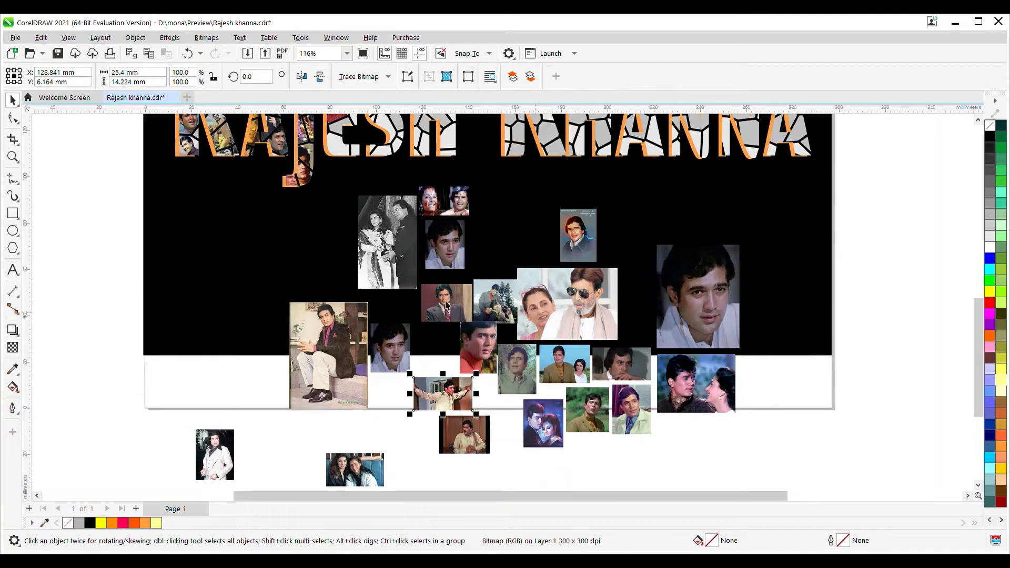
pyautogui.click(345, 151)
pyautogui.click(67, 136)
# Scale the outstretched-arms photo to 79.5%, position its figure over the e's bottom fragments, and finish the PowerClip edit
pyautogui.scroll(2, 370, 188)
pyautogui.moveTo(432, 143); pyautogui.dragTo(387, 170)
pyautogui.moveTo(362, 236); pyautogui.dragTo(321, 244)
pyautogui.moveTo(346, 176); pyautogui.dragTo(366, 165)
pyautogui.moveTo(358, 174); pyautogui.dragTo(347, 180)
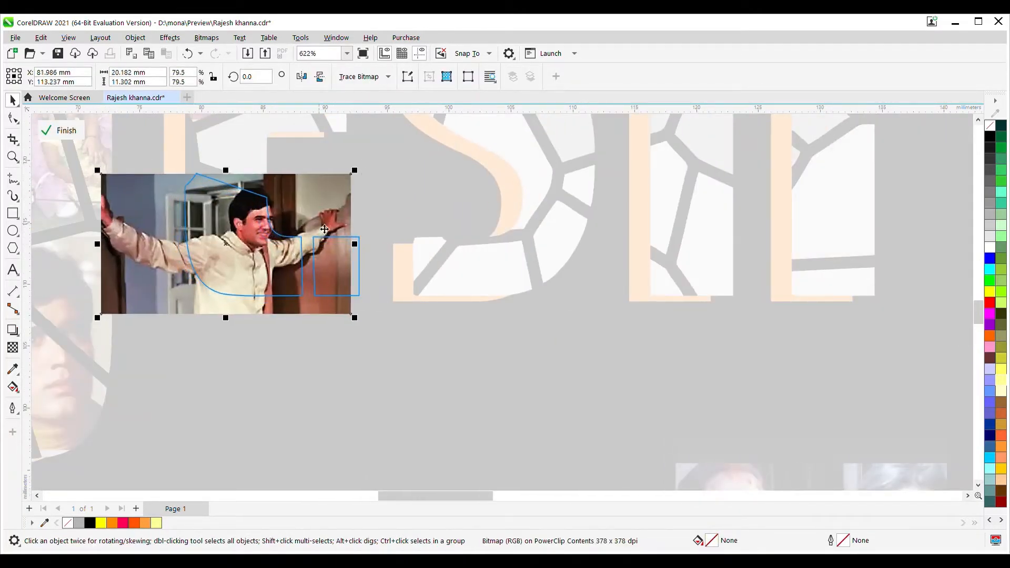
pyautogui.keyDown('ctrl'); pyautogui.click(371, 266); pyautogui.keyUp('ctrl')
# Group the e's two top fragments, PowerClip the two-person photo with the red-marked faces into them and open its contents
pyautogui.scroll(1, 367, 267)
pyautogui.scroll(-2, 354, 289)
pyautogui.scroll(-2, 249, 257)
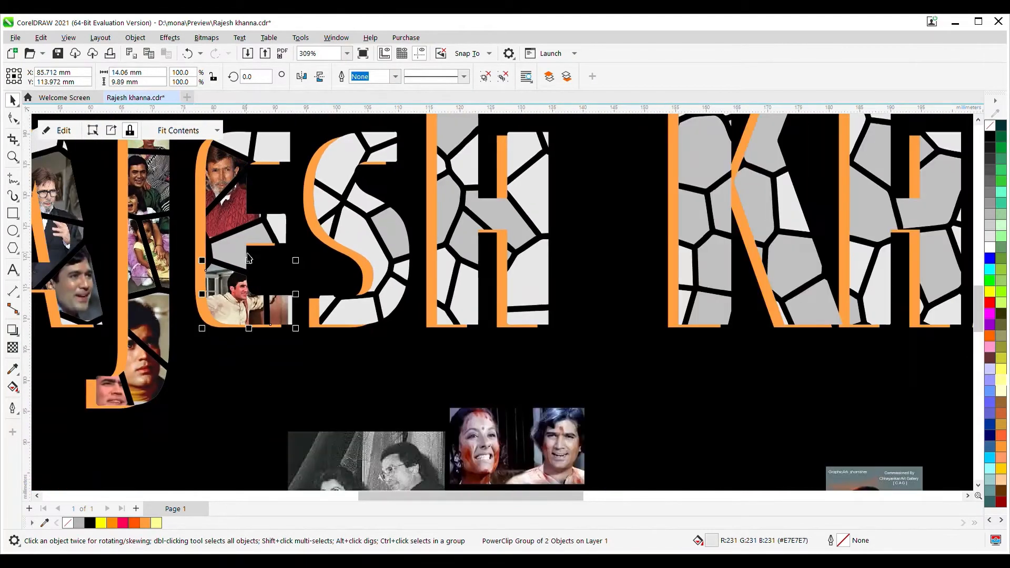
pyautogui.scroll(-2, 255, 159)
pyautogui.click(255, 159)
pyautogui.scroll(-2, 254, 159)
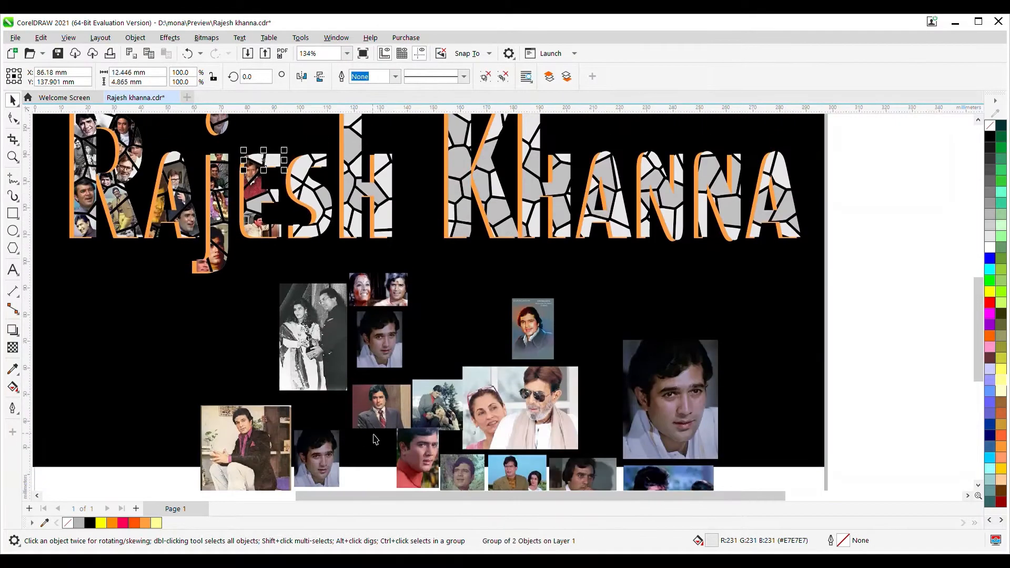
pyautogui.keyDown('ctrl'); pyautogui.click(258, 161); pyautogui.keyUp('ctrl')
# Shrink the two-person photo so one face sits in each of the e's top fragments, and finish the PowerClip edit
pyautogui.scroll(2, 257, 163)
pyautogui.click(243, 157)
pyautogui.moveTo(316, 145); pyautogui.dragTo(295, 160)
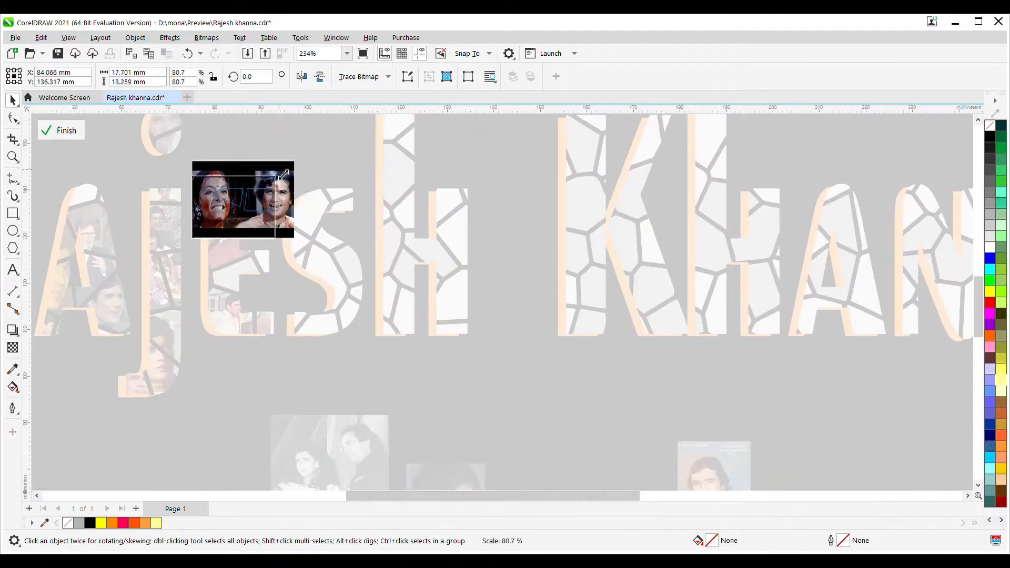
pyautogui.scroll(1, 252, 189)
pyautogui.moveTo(168, 242); pyautogui.dragTo(191, 221)
pyautogui.scroll(1, 236, 191)
pyautogui.moveTo(307, 129); pyautogui.dragTo(302, 133)
pyautogui.scroll(1, 304, 167)
pyautogui.keyDown('ctrl'); pyautogui.click(318, 185); pyautogui.keyUp('ctrl')
# Group the four middle fragments of the letter s, PowerClip the photo of two women into them and open its contents
pyautogui.scroll(-1, 340, 263)
pyautogui.click(389, 289)
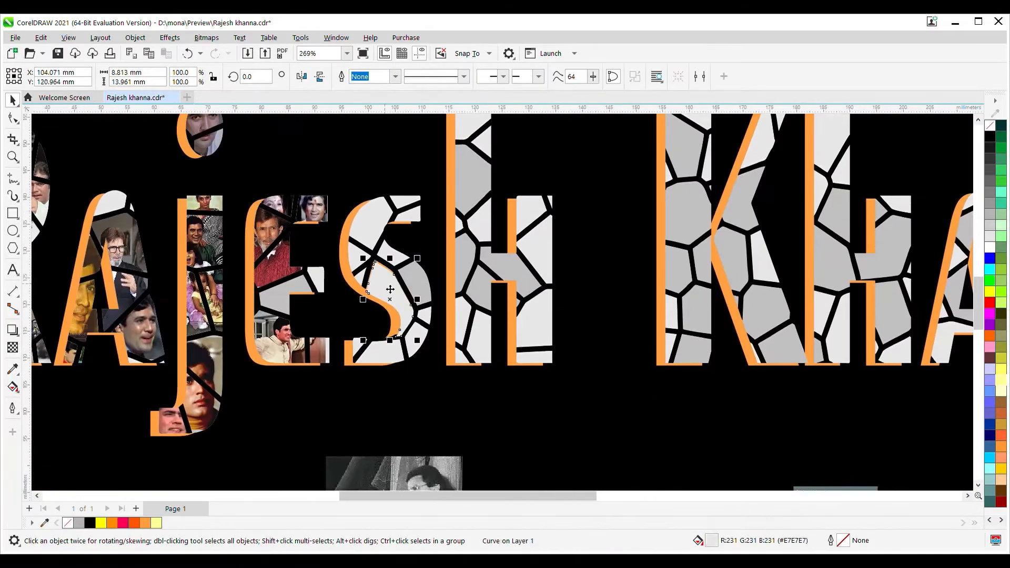
pyautogui.hotkey('ctrl', 'g')
pyautogui.scroll(-2, 421, 332)
pyautogui.scroll(-3, 432, 327)
pyautogui.click(338, 431)
pyautogui.scroll(3, 347, 410)
pyautogui.click(376, 248)
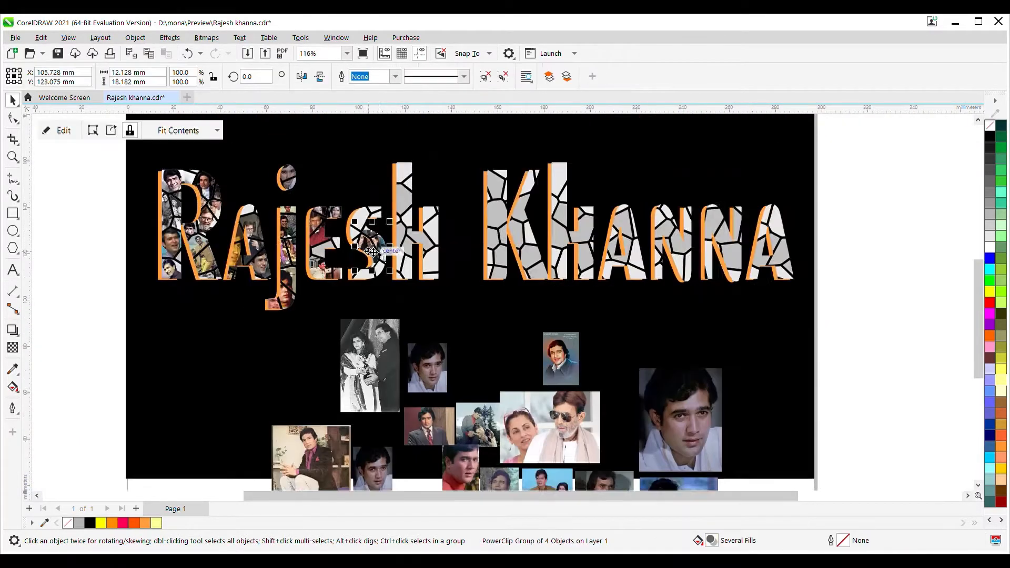
pyautogui.scroll(2, 372, 245)
pyautogui.keyDown('ctrl'); pyautogui.click(372, 245); pyautogui.keyUp('ctrl')
pyautogui.keyDown('ctrl'); pyautogui.click(319, 206); pyautogui.keyUp('ctrl')
pyautogui.scroll(1, 319, 207)
pyautogui.keyDown('ctrl'); pyautogui.click(457, 257); pyautogui.keyUp('ctrl')
# Enlarge the two-women photo to 133.3%, align their faces with the s's middle fragments, and finish the PowerClip edit
pyautogui.moveTo(527, 257); pyautogui.dragTo(541, 240)
pyautogui.moveTo(294, 353); pyautogui.dragTo(223, 458)
pyautogui.moveTo(507, 281); pyautogui.dragTo(537, 283)
pyautogui.moveTo(276, 191); pyautogui.dragTo(264, 185)
pyautogui.press('Right')
pyautogui.press('Down')
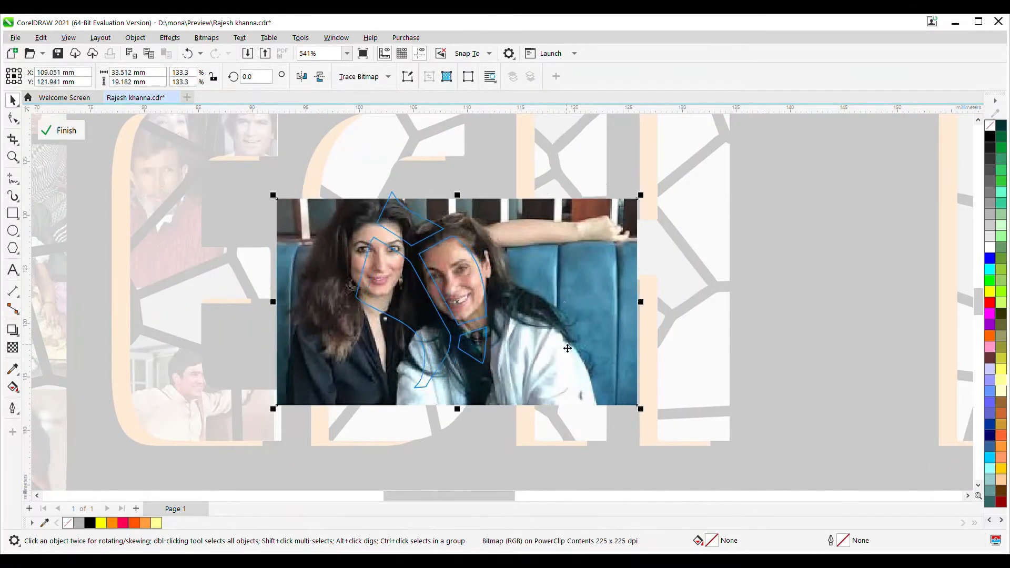
pyautogui.press('Down')
pyautogui.press('Right')
pyautogui.keyDown('ctrl'); pyautogui.click(403, 202); pyautogui.keyUp('ctrl')
# Group the s's three bottom fragments, PowerClip the couple photo with the man in sunglasses into them and open its contents
pyautogui.scroll(-2, 405, 205)
pyautogui.click(429, 349)
pyautogui.keyDown('shift'); pyautogui.click(454, 345); pyautogui.keyUp('shift')
pyautogui.keyDown('shift'); pyautogui.click(374, 345); pyautogui.keyUp('shift')
pyautogui.hotkey('ctrl', 'g')
pyautogui.scroll(-3, 455, 345)
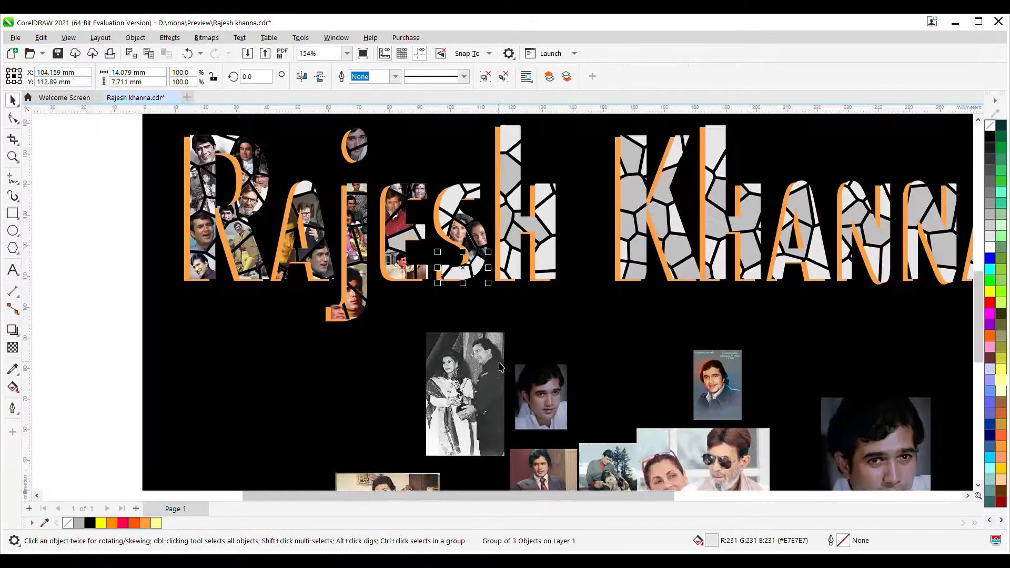
pyautogui.click(702, 445)
pyautogui.scroll(2, 471, 252)
pyautogui.keyDown('ctrl'); pyautogui.click(469, 252); pyautogui.keyUp('ctrl')
# Resize the sunglasses couple photo to about 17.4 × 12.5 mm over the s's bottom fragments and finish the PowerClip edit
pyautogui.moveTo(343, 155); pyautogui.dragTo(384, 212)
pyautogui.moveTo(582, 327); pyautogui.dragTo(526, 287)
pyautogui.scroll(4, 526, 286)
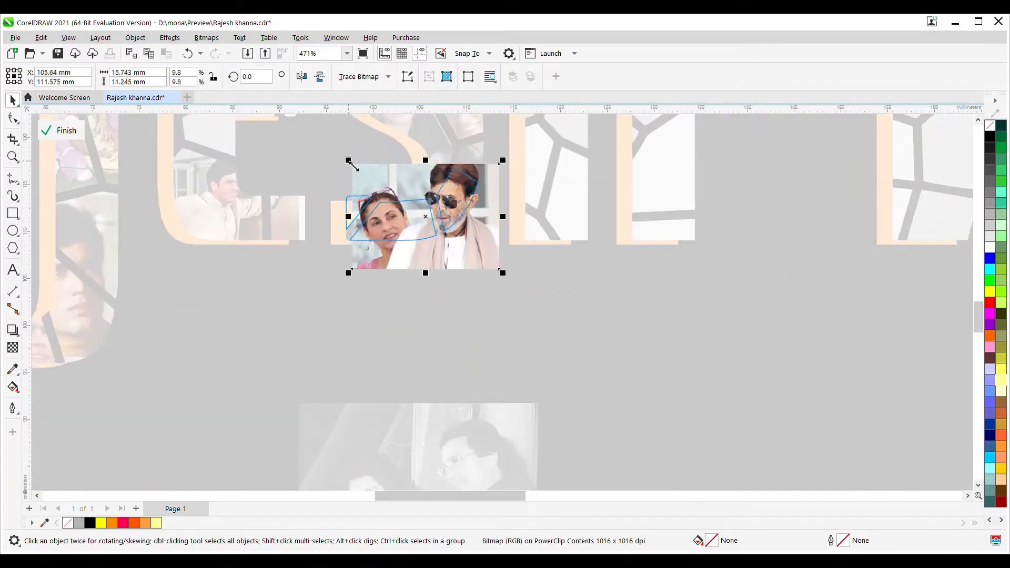
pyautogui.press('Right')
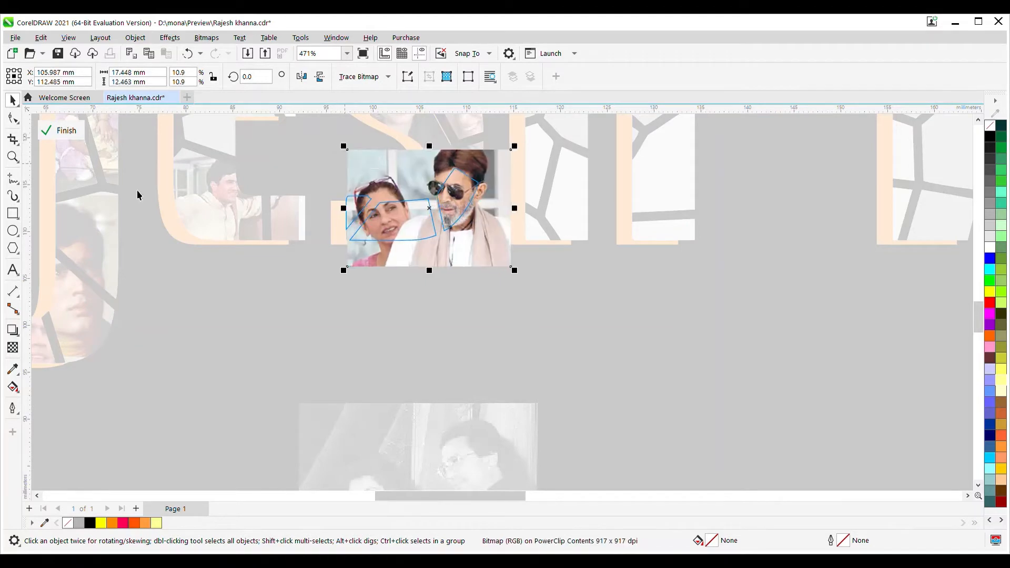
pyautogui.click(61, 130)
# Duplicate the small white-shirt portrait just below the lettering
pyautogui.scroll(-6, 469, 386)
pyautogui.scroll(-4, 534, 326)
pyautogui.moveTo(547, 331); pyautogui.dragTo(564, 257)
pyautogui.rightClick(565, 257)
pyautogui.scroll(2, 564, 257)
pyautogui.hotkey('ctrl', 'z')
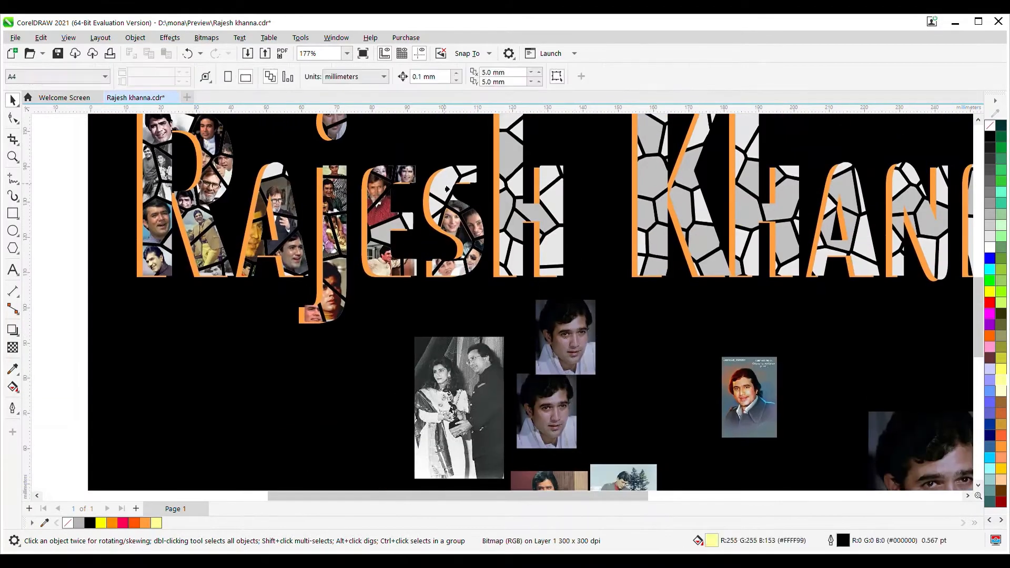
# Place the duplicated portrait inside the s's three upper-left fragments at 89.9% scale and finish the PowerClip edit
pyautogui.scroll(2, 444, 200)
pyautogui.click(443, 184)
pyautogui.hotkey('ctrl', 'x')
pyautogui.click(443, 180)
pyautogui.click(62, 130)
pyautogui.hotkey('ctrl', 'v')
pyautogui.moveTo(486, 247); pyautogui.dragTo(479, 236)
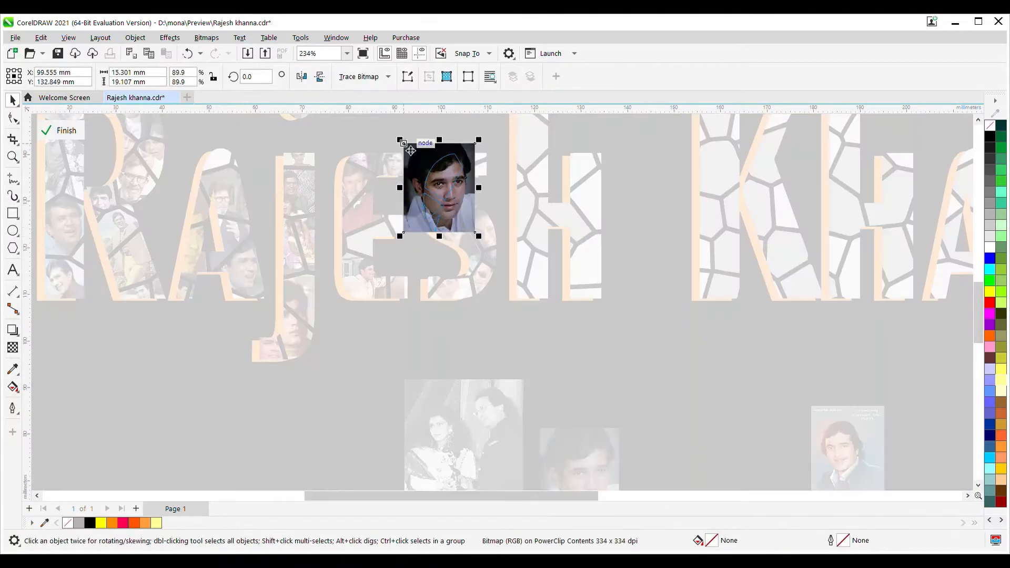
pyautogui.click(61, 131)
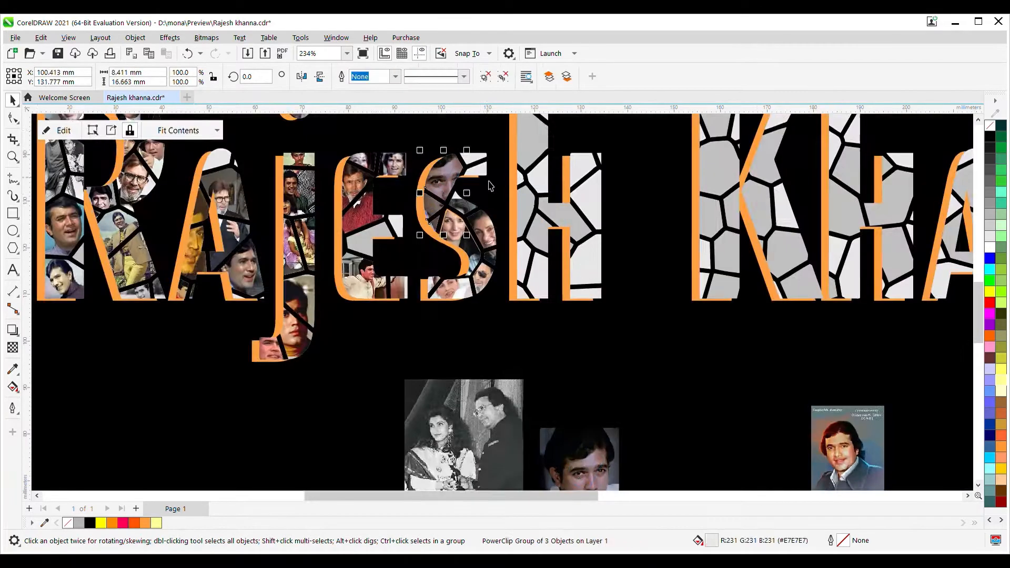
# Group the two fragments at the s's upper tip and choose the remaining small white-shirt portrait to fill them
pyautogui.scroll(-3, 407, 315)
pyautogui.click(452, 216)
pyautogui.keyDown('shift'); pyautogui.click(454, 225); pyautogui.keyUp('shift')
pyautogui.scroll(-1, 727, 459)
pyautogui.scroll(-4, 523, 321)
pyautogui.click(672, 376)
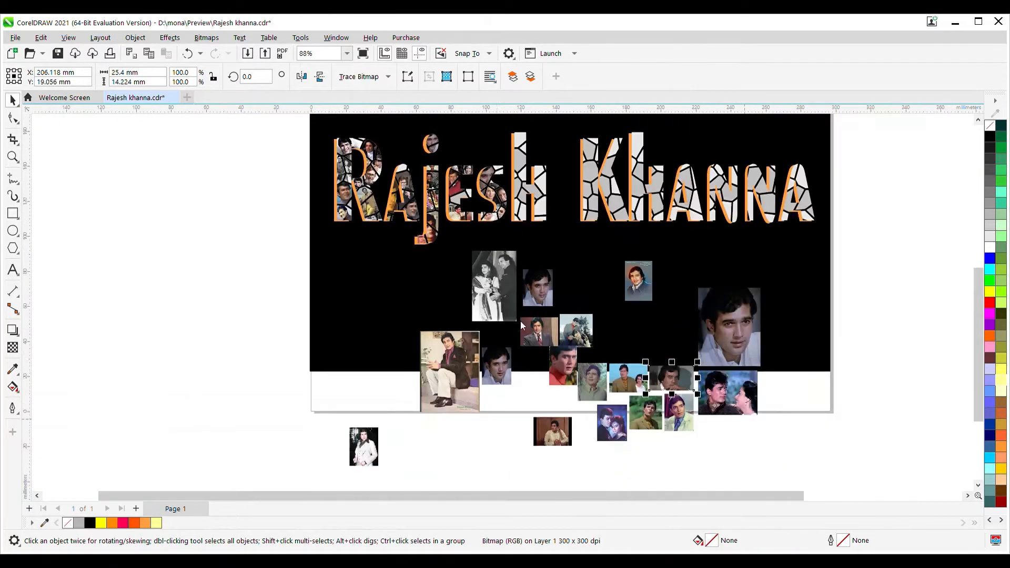
pyautogui.scroll(4, 513, 316)
pyautogui.click(496, 206)
pyautogui.scroll(3, 506, 227)
pyautogui.click(487, 191)
pyautogui.click(593, 472)
pyautogui.scroll(-2, 594, 414)
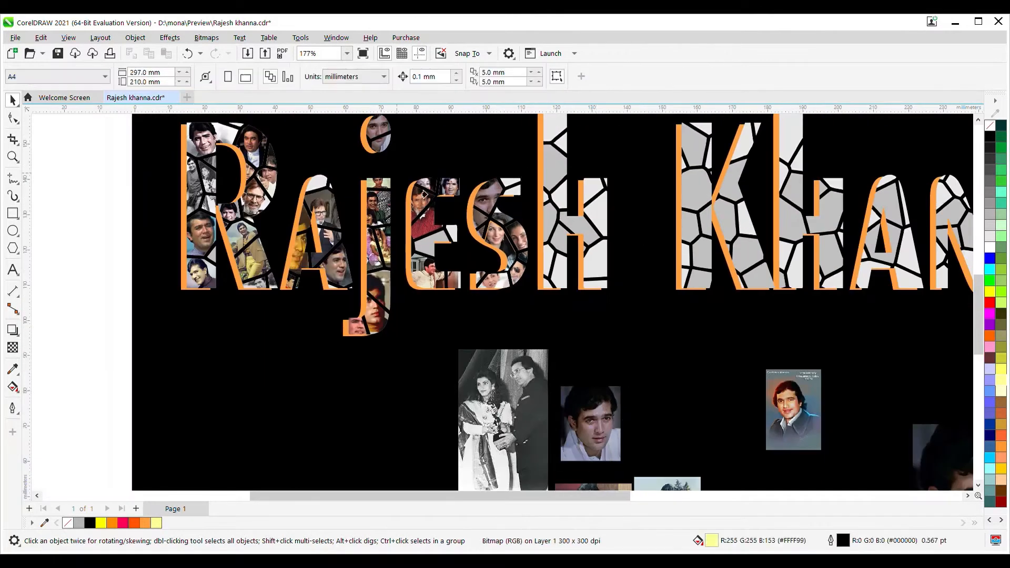
# PowerClip the white-shirt portrait into the s's upper-tip fragments, shrinking it slightly to fit before finishing the edit
pyautogui.hotkey('ctrl', 'x')
pyautogui.click(505, 192)
pyautogui.click(62, 130)
pyautogui.hotkey('ctrl', 'v')
pyautogui.moveTo(541, 232); pyautogui.dragTo(535, 220)
pyautogui.click(58, 128)
pyautogui.scroll(2, 516, 211)
pyautogui.scroll(-2, 555, 173)
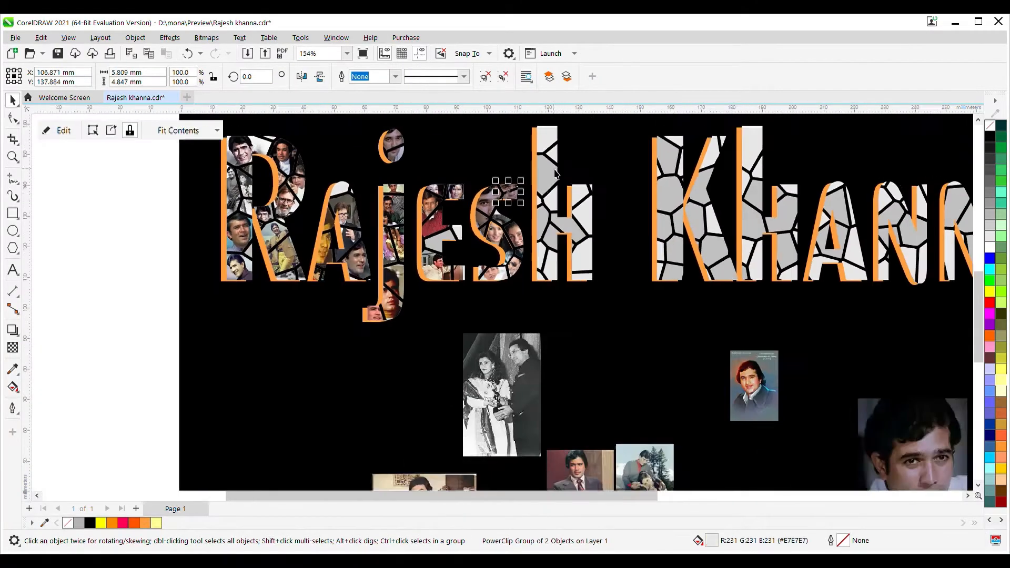
# PowerClip the white-suit portrait into the four upper stem fragments of the h in Rajesh and open its contents
pyautogui.scroll(-3, 556, 173)
pyautogui.scroll(2, 458, 208)
pyautogui.click(457, 206)
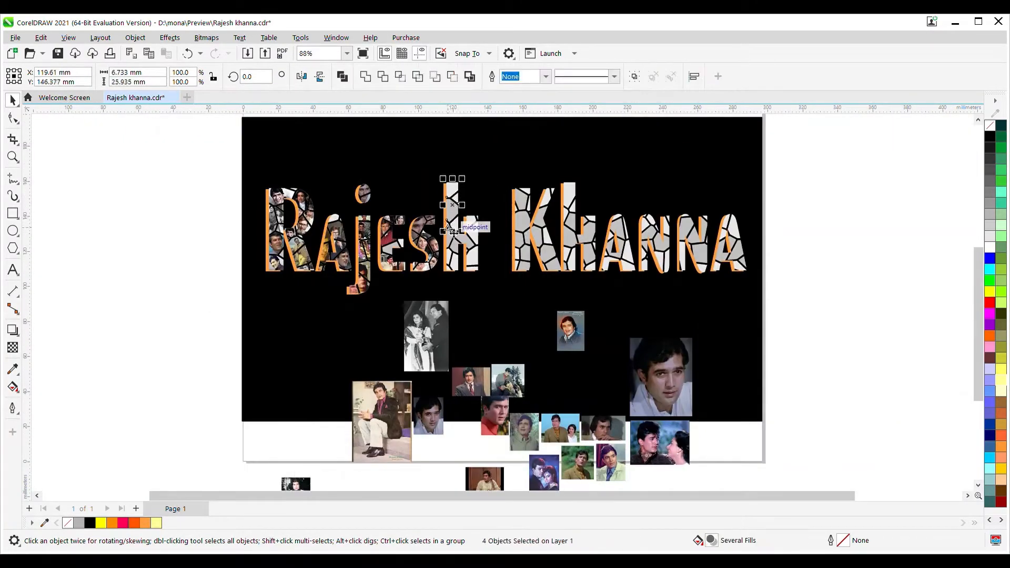
pyautogui.scroll(3, 453, 214)
pyautogui.click(464, 206)
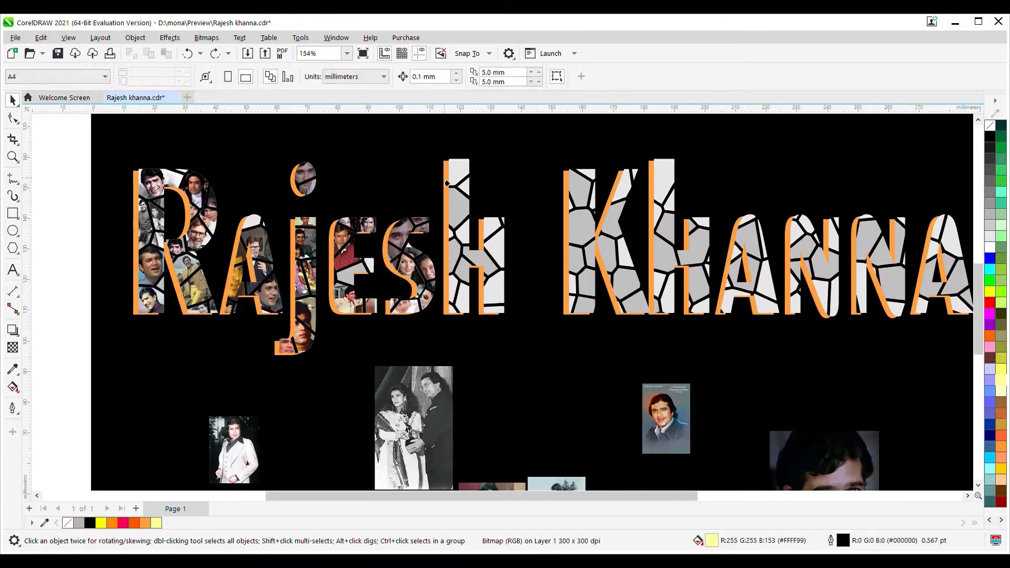
pyautogui.scroll(3, 462, 210)
pyautogui.scroll(-3, 484, 213)
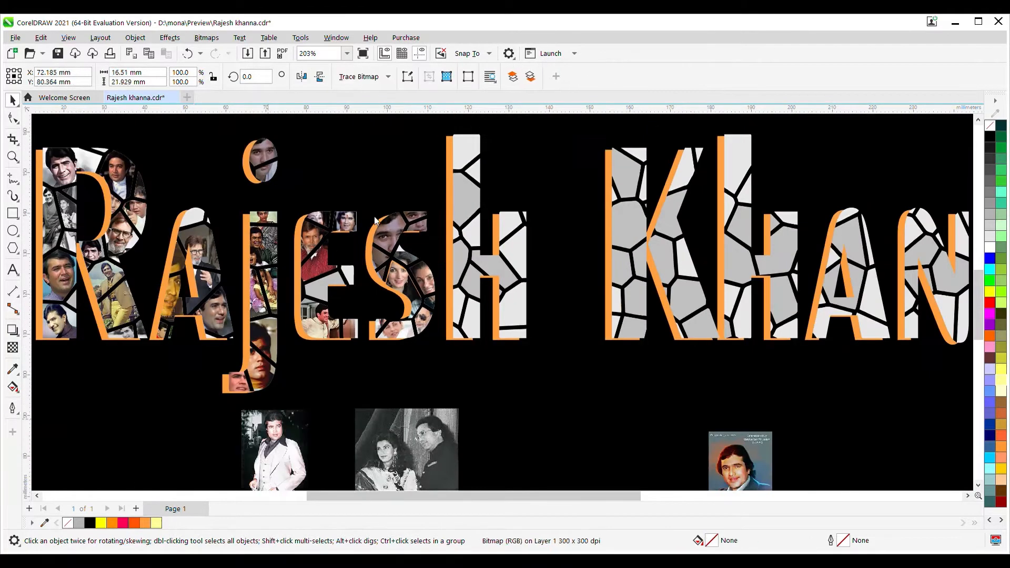
pyautogui.keyDown('ctrl'); pyautogui.click(463, 205); pyautogui.keyUp('ctrl')
# Enlarge the white-suit portrait to about 20 × 26.7 mm over the h's upper stem and finish the PowerClip edit
pyautogui.scroll(3, 489, 308)
pyautogui.moveTo(452, 143); pyautogui.dragTo(452, 194)
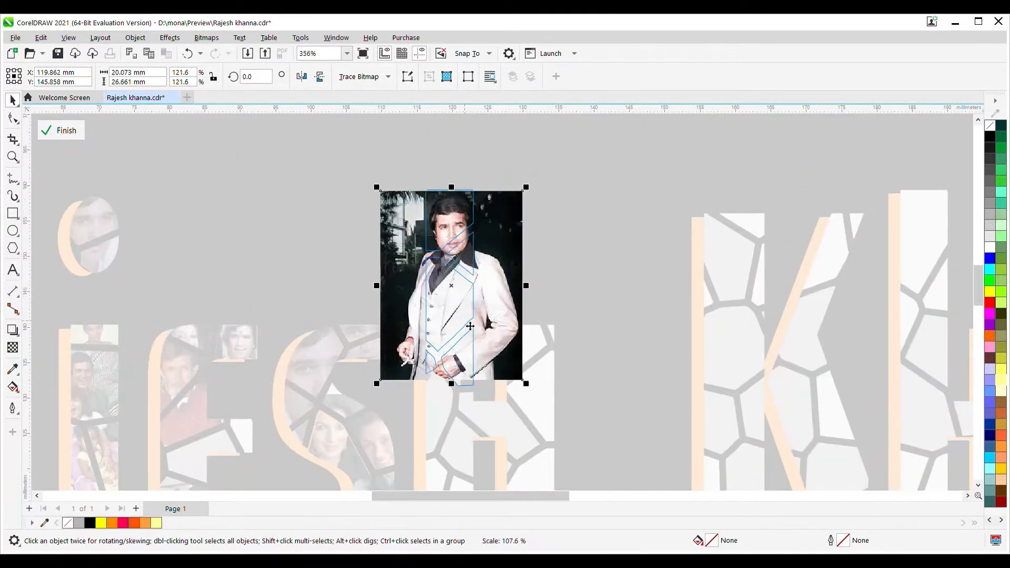
pyautogui.keyDown('ctrl'); pyautogui.click(452, 195); pyautogui.keyUp('ctrl')
# Try PowerClipping the seated portrait into the grouped lower stem fragments of the h in Rajesh
pyautogui.scroll(-3, 480, 324)
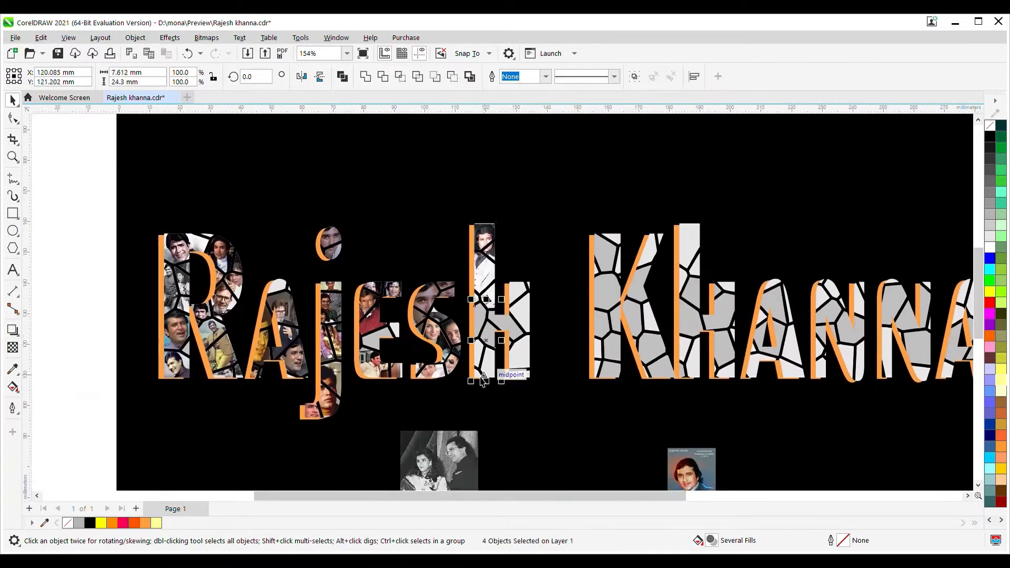
pyautogui.scroll(-3, 483, 379)
pyautogui.click(439, 460)
pyautogui.scroll(-3, 523, 392)
pyautogui.click(192, 355)
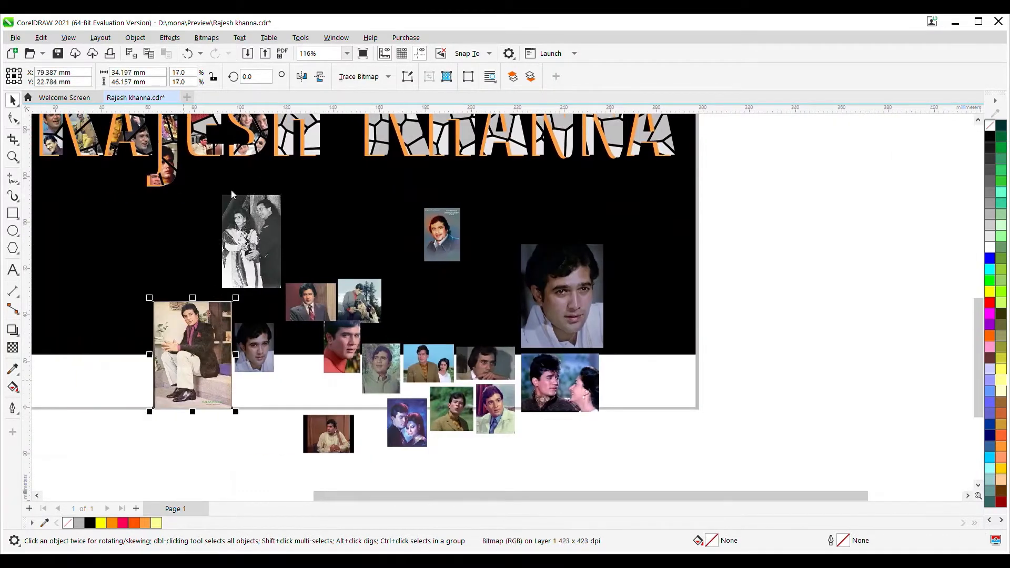
pyautogui.scroll(3, 233, 195)
pyautogui.keyDown('ctrl'); pyautogui.click(361, 192); pyautogui.keyUp('ctrl')
pyautogui.moveTo(360, 191); pyautogui.dragTo(341, 199)
pyautogui.scroll(2, 257, 340)
pyautogui.keyDown('ctrl'); pyautogui.click(256, 339); pyautogui.keyUp('ctrl')
pyautogui.scroll(-2, 341, 326)
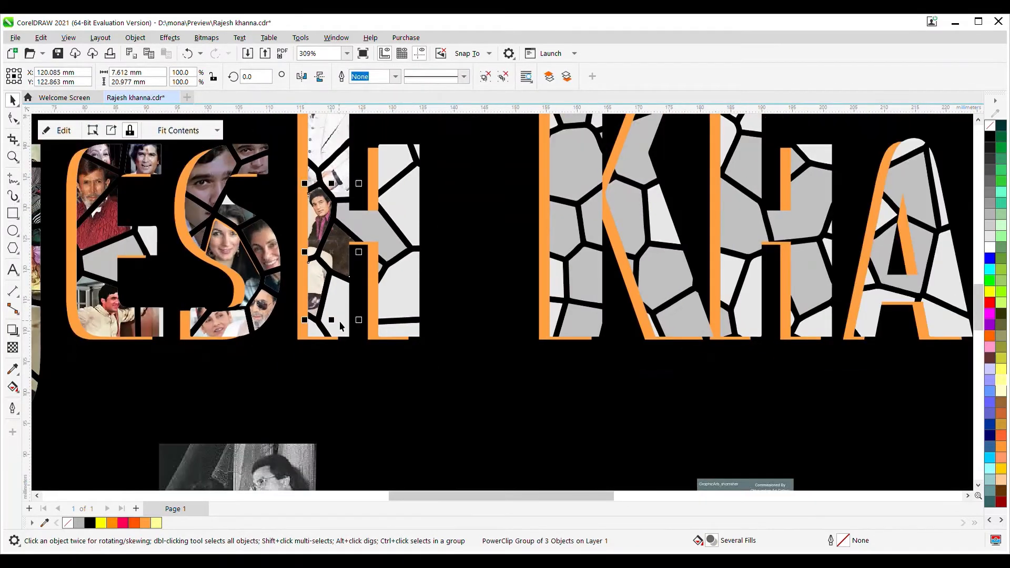
# Regroup the lower stem fragments of the h in Rajesh and PowerClip the green-background portrait into them
pyautogui.keyDown('ctrl'); pyautogui.click(340, 326); pyautogui.keyUp('ctrl')
pyautogui.keyDown('ctrl'); pyautogui.click(340, 326); pyautogui.keyUp('ctrl')
pyautogui.scroll(-1, 340, 326)
pyautogui.click(376, 287)
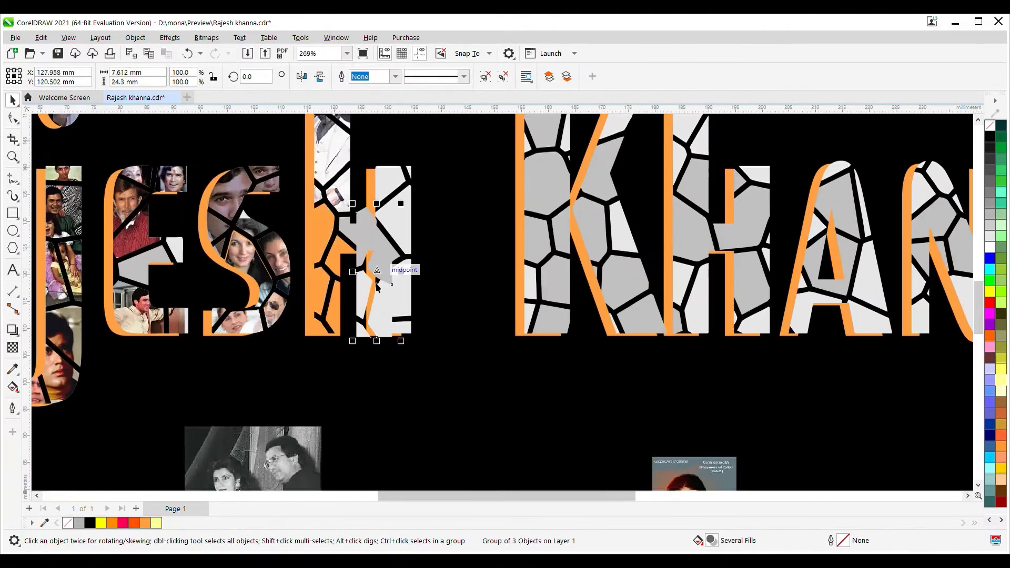
pyautogui.scroll(-3, 377, 287)
pyautogui.scroll(-3, 376, 286)
pyautogui.click(230, 350)
pyautogui.moveTo(531, 429); pyautogui.dragTo(336, 205)
pyautogui.scroll(2, 366, 280)
pyautogui.keyDown('ctrl'); pyautogui.click(367, 280); pyautogui.keyUp('ctrl')
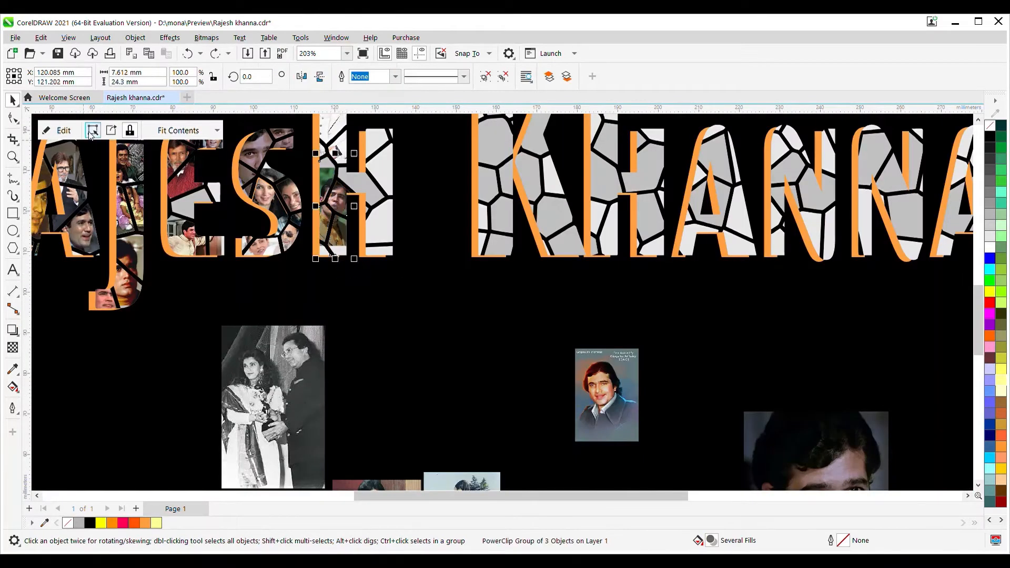
# Stretch the green-background portrait to about 18.7 × 21.5 mm over the h's lower stem and finish the PowerClip edit
pyautogui.click(92, 133)
pyautogui.scroll(3, 342, 253)
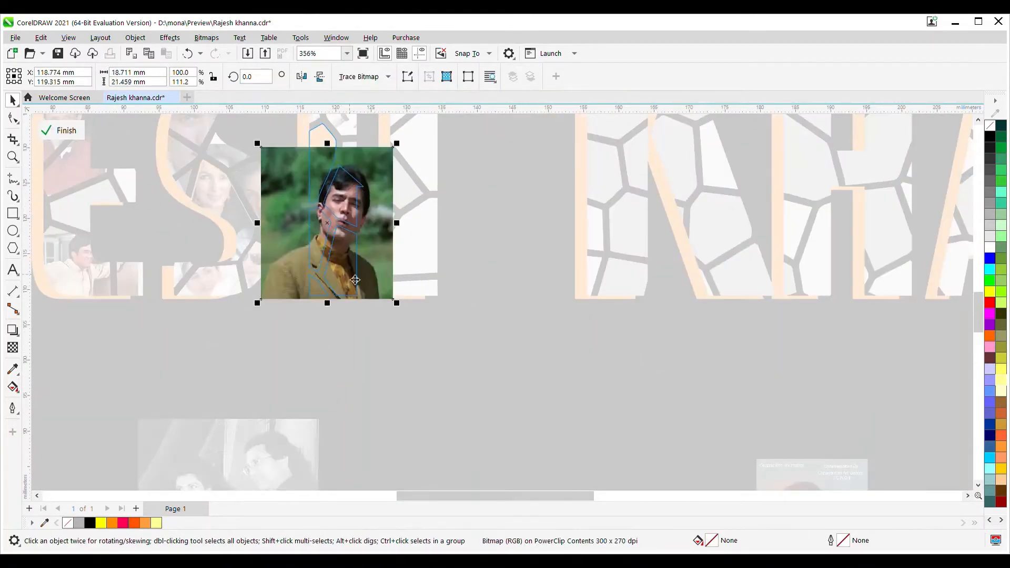
pyautogui.keyDown('ctrl'); pyautogui.click(355, 280); pyautogui.keyUp('ctrl')
# PowerClip the suit-and-tie portrait into the crossbar fragment of the h in Rajesh and adjust its contents
pyautogui.scroll(-3, 354, 280)
pyautogui.click(368, 227)
pyautogui.scroll(-2, 531, 409)
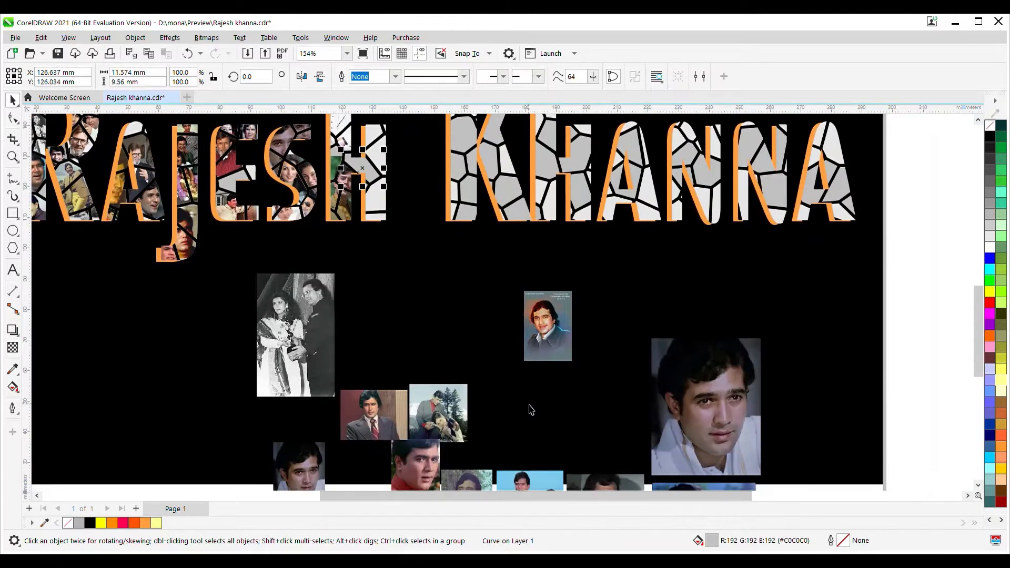
pyautogui.moveTo(374, 416); pyautogui.dragTo(362, 173)
pyautogui.click(58, 130)
# Group the three upper fragments of the h's right leg in Rajesh and PowerClip the red-shirt portrait into them
pyautogui.keyDown('ctrl'); pyautogui.click(382, 207); pyautogui.keyUp('ctrl')
pyautogui.keyDown('shift'); pyautogui.click(386, 132); pyautogui.keyUp('shift')
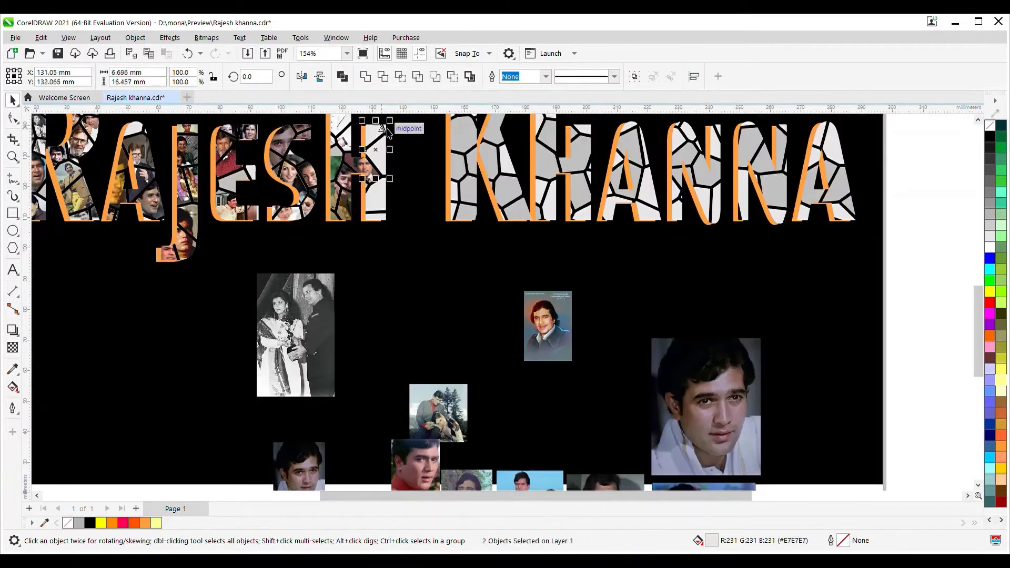
pyautogui.scroll(-1, 430, 410)
pyautogui.click(393, 166)
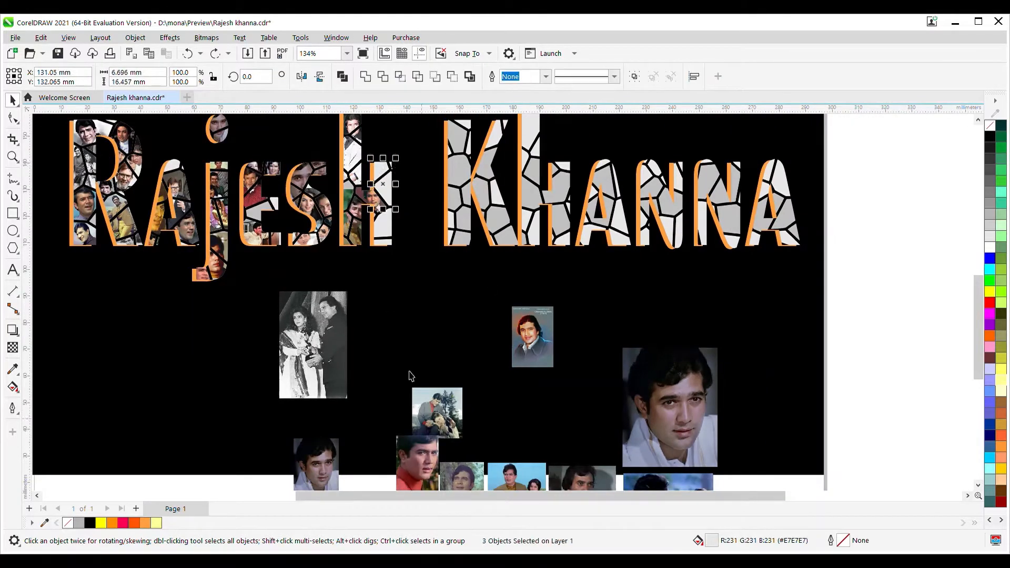
pyautogui.scroll(-1, 484, 271)
pyautogui.click(379, 210)
pyautogui.click(50, 128)
pyautogui.click(58, 130)
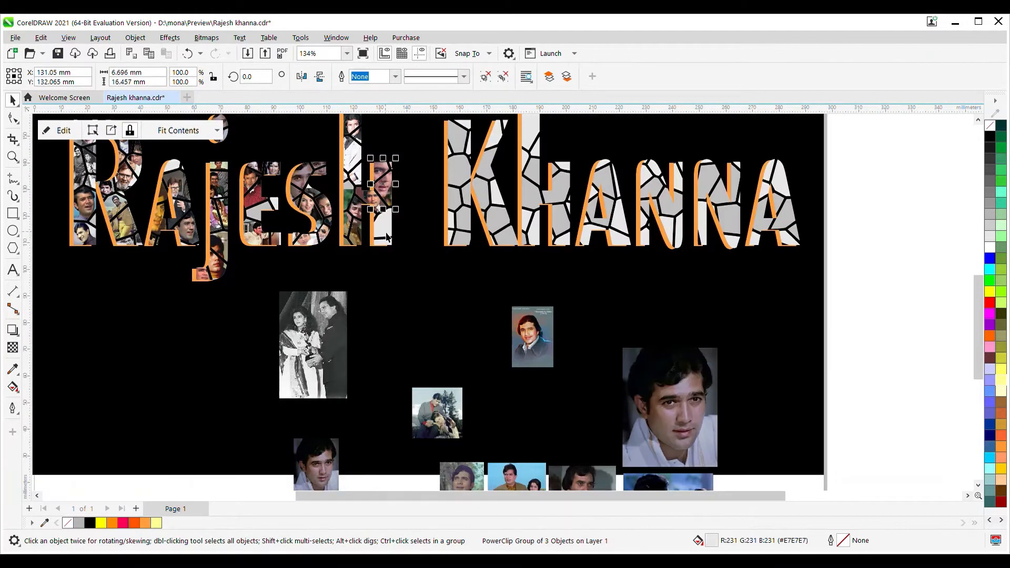
# Group the two lower fragments of the h's right leg and PowerClip the outdoor portrait with the dog into them
pyautogui.click(377, 245)
pyautogui.moveTo(426, 394); pyautogui.dragTo(378, 231)
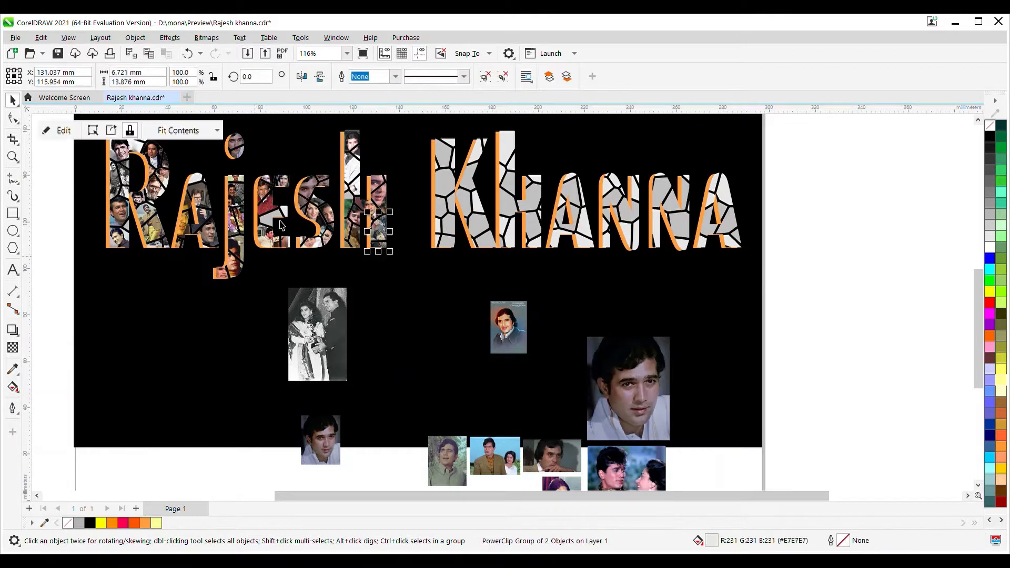
pyautogui.click(56, 129)
pyautogui.click(63, 129)
# Group the K's upper stem fragments and PowerClip the black-and-white couple photo into them, enlarged to about 17.3 × 27.2 mm
pyautogui.scroll(-1, 472, 180)
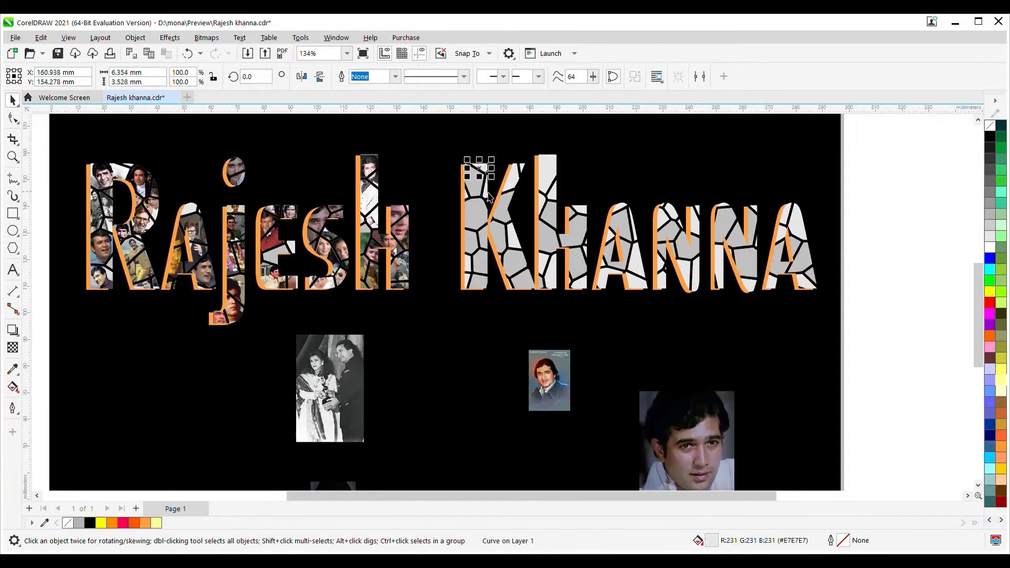
pyautogui.scroll(-1, 486, 255)
pyautogui.scroll(-1, 473, 273)
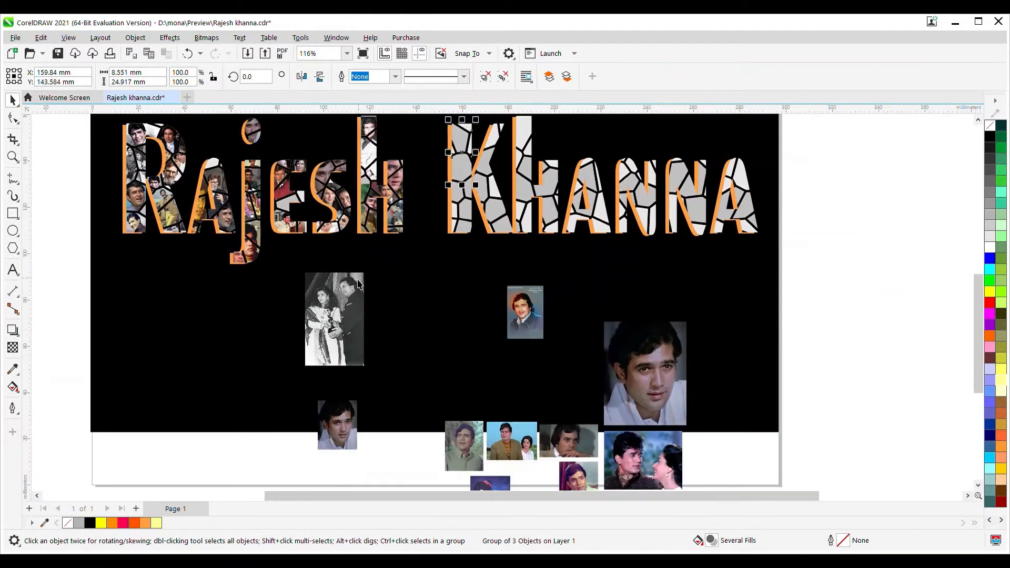
pyautogui.moveTo(329, 321); pyautogui.dragTo(474, 225)
pyautogui.scroll(1, 446, 335)
pyautogui.scroll(6, 467, 247)
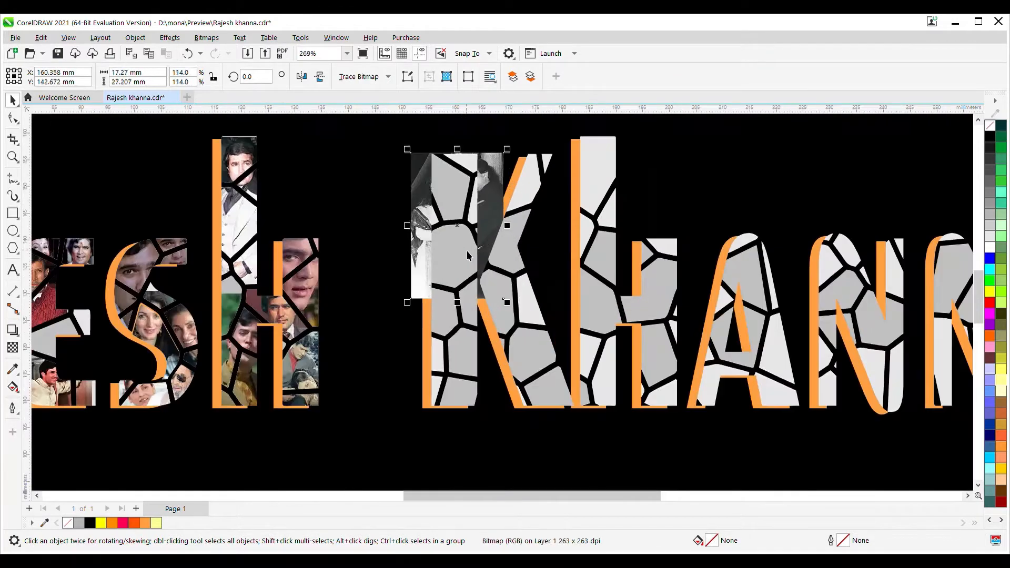
pyautogui.moveTo(351, 203); pyautogui.dragTo(426, 258)
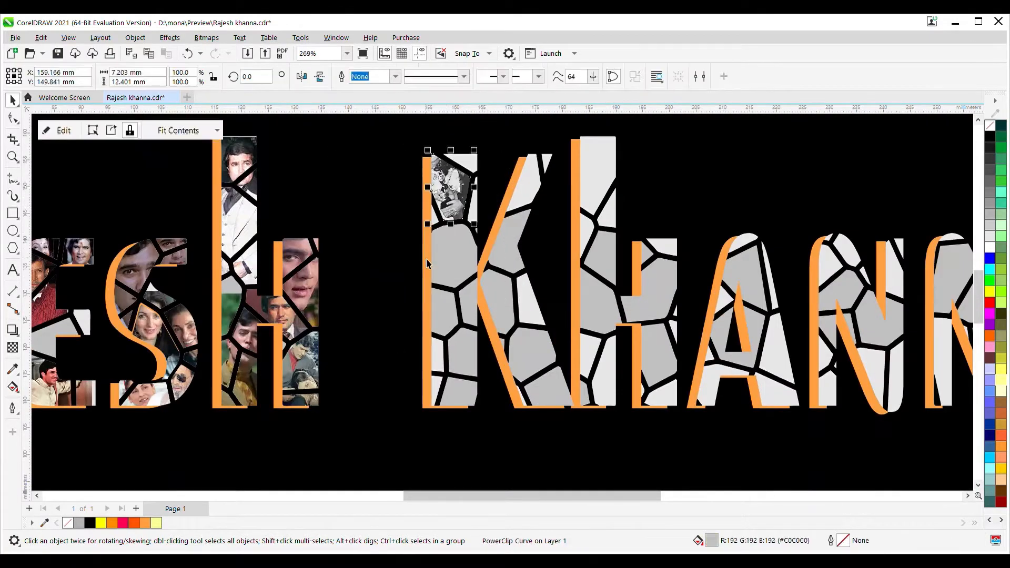
# Try narrowing the black-and-white couple photo to about 16.2 mm inside the K's upper stem
pyautogui.doubleClick(453, 210)
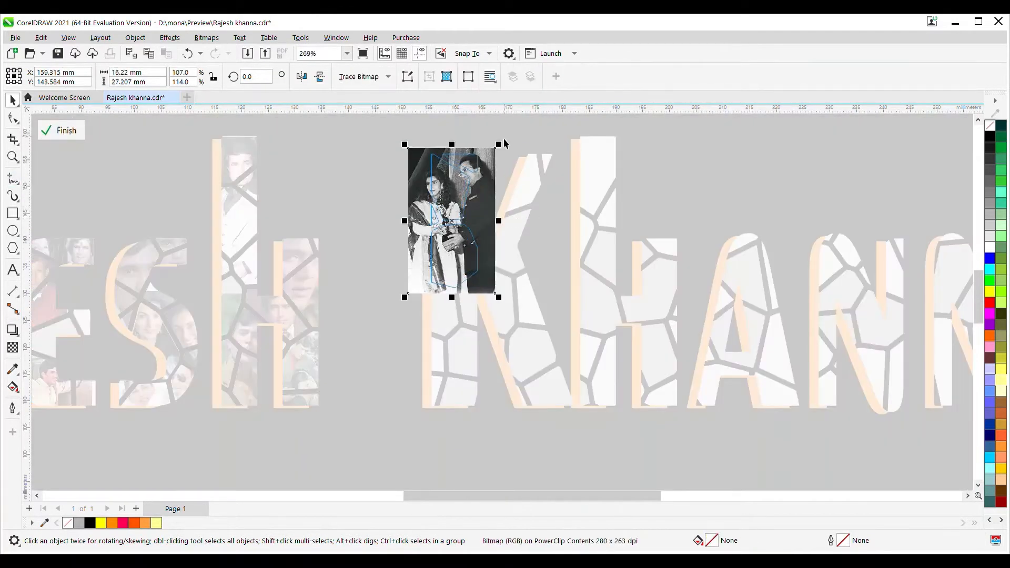
pyautogui.moveTo(503, 141); pyautogui.dragTo(513, 147)
pyautogui.hotkey('ctrl', 'z')
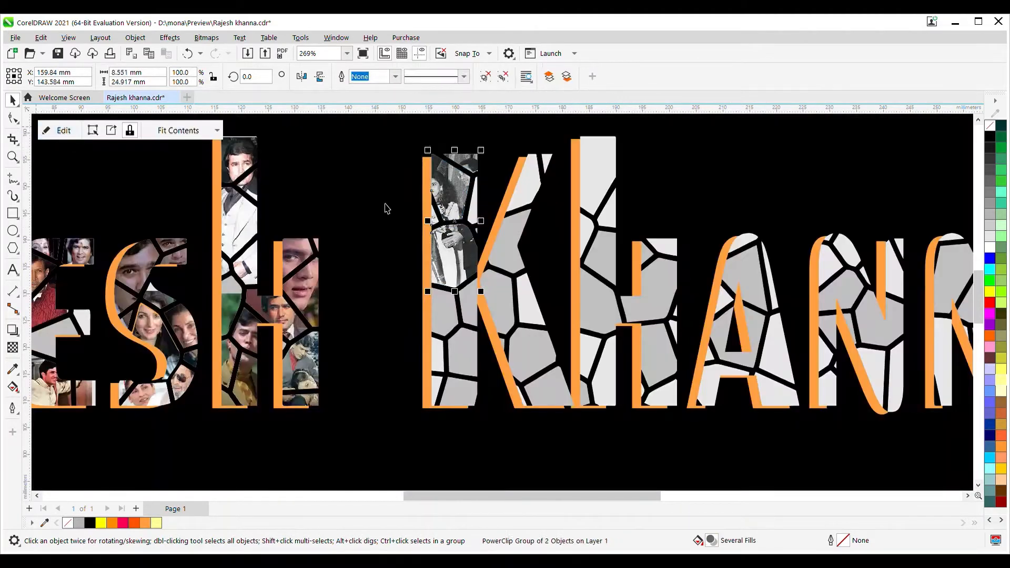
# Shift the 17.3 mm wide couple photo to about X 157.7 mm inside the K's upper stem and finish the PowerClip edit
pyautogui.hotkey('ctrl', 'z')
pyautogui.hotkey('ctrl', 'z')
pyautogui.hotkey('ctrl', 'z')
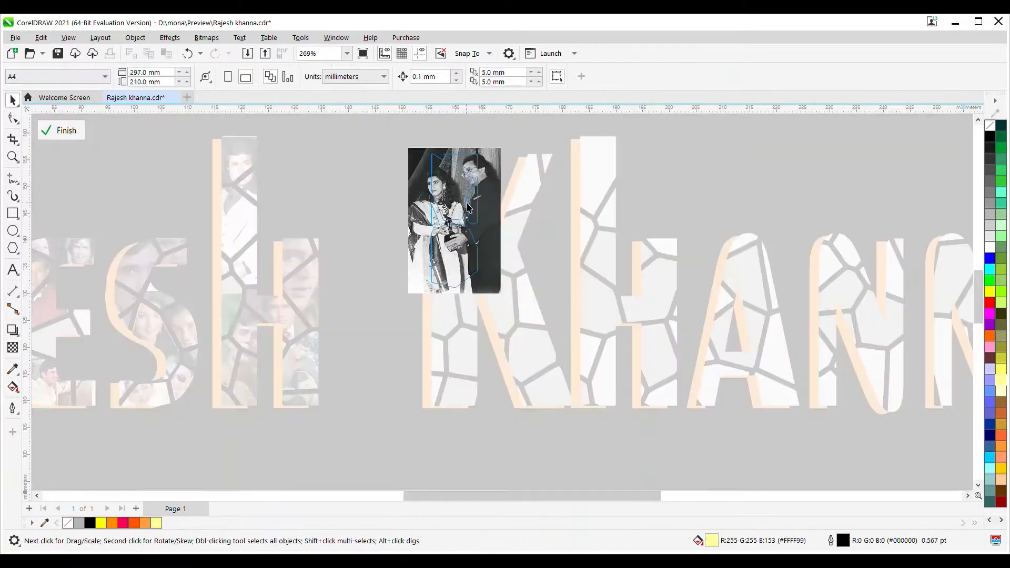
pyautogui.hotkey('ctrl', 'shift', 'z')
pyautogui.hotkey('ctrl', 'z')
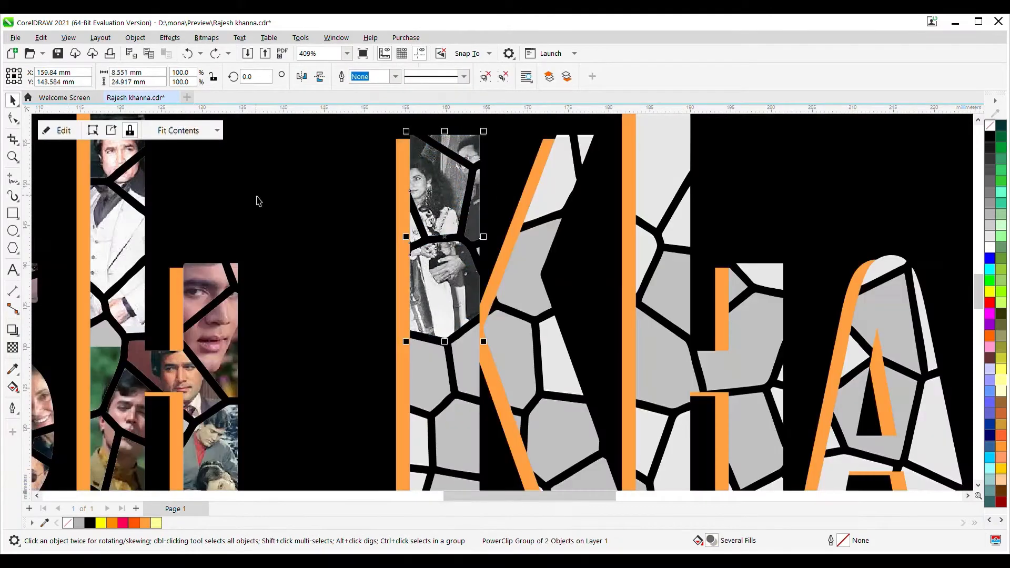
pyautogui.hotkey('ctrl', 'shift', 'z')
pyautogui.hotkey('ctrl', 'z')
pyautogui.hotkey('ctrl', 'shift', 'z')
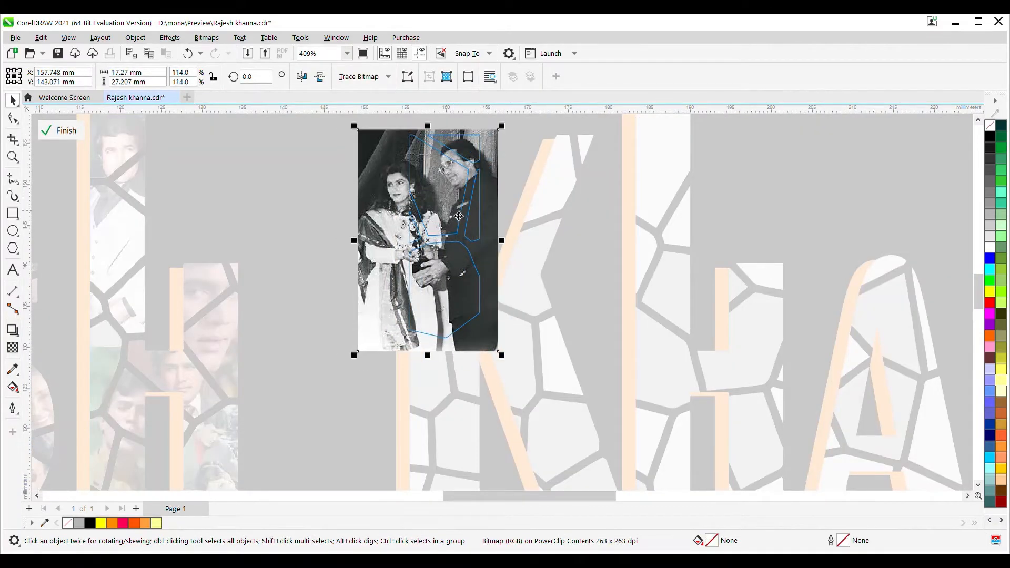
pyautogui.hotkey('ctrl', 'z')
# Group the six lower stem fragments of the K and PowerClip the light-suit portrait into them
pyautogui.keyDown('shift'); pyautogui.click(460, 331); pyautogui.keyUp('shift')
pyautogui.keyDown('shift'); pyautogui.click(466, 302); pyautogui.keyUp('shift')
pyautogui.hotkey('ctrl', 'g')
pyautogui.scroll(-3, 559, 336)
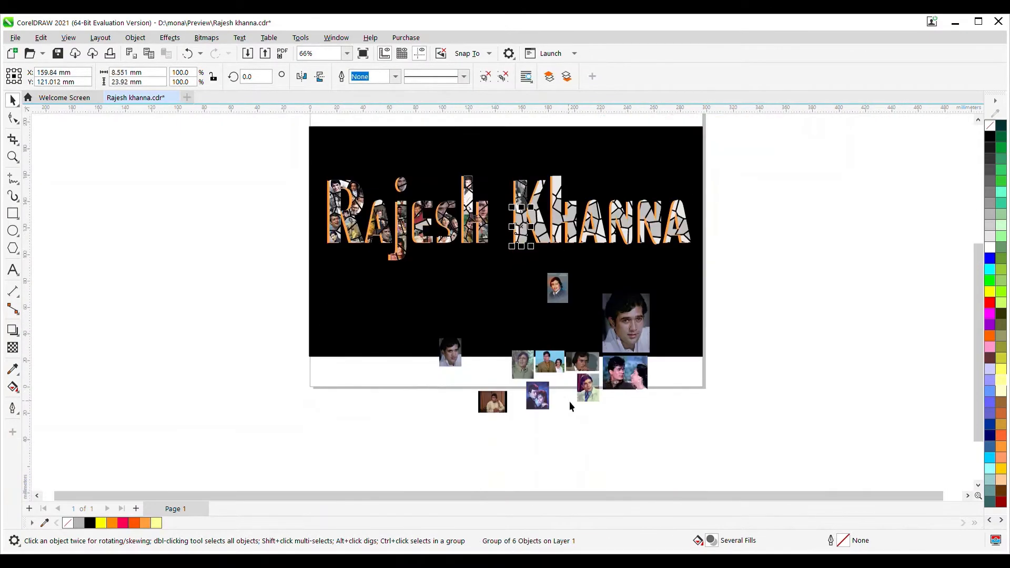
pyautogui.click(587, 421)
pyautogui.moveTo(586, 421); pyautogui.dragTo(521, 270)
pyautogui.scroll(3, 521, 270)
pyautogui.scroll(-1, 300, 259)
pyautogui.scroll(-2, 429, 239)
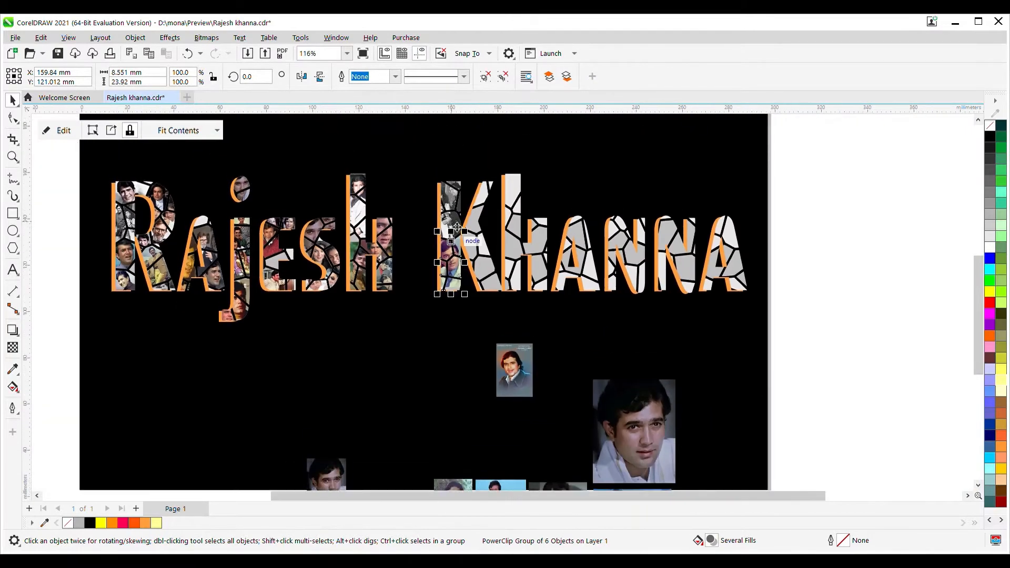
# Select the three fragments of the K's upper arm and group them
pyautogui.click(473, 245)
pyautogui.scroll(4, 497, 226)
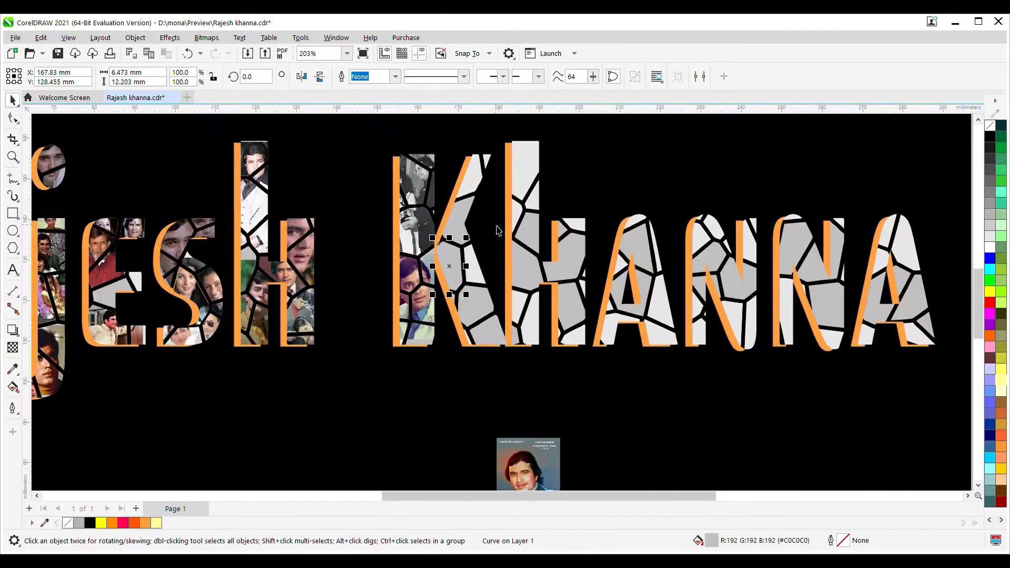
pyautogui.scroll(-3, 496, 225)
pyautogui.click(494, 186)
pyautogui.click(489, 183)
pyautogui.keyDown('shift'); pyautogui.click(477, 196); pyautogui.keyUp('shift')
pyautogui.keyDown('shift'); pyautogui.click(471, 218); pyautogui.keyUp('shift')
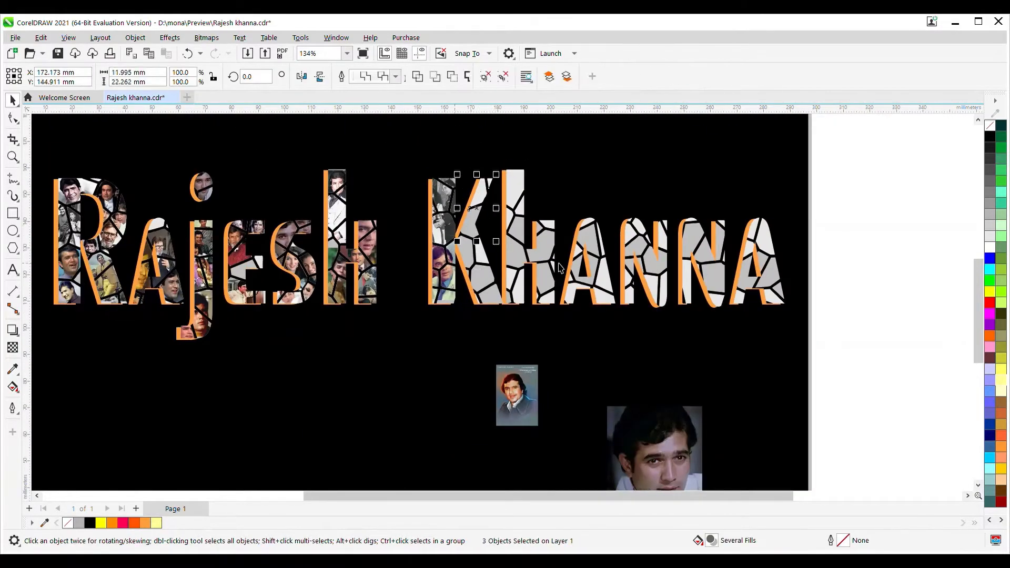
pyautogui.hotkey('ctrl', 'g')
# PowerClip the cream-kurta portrait into the K's upper arm group and open its contents
pyautogui.scroll(-3, 556, 263)
pyautogui.click(502, 394)
pyautogui.scroll(5, 525, 169)
pyautogui.keyDown('ctrl'); pyautogui.click(508, 165); pyautogui.keyUp('ctrl')
pyautogui.scroll(3, 536, 143)
pyautogui.click(520, 152)
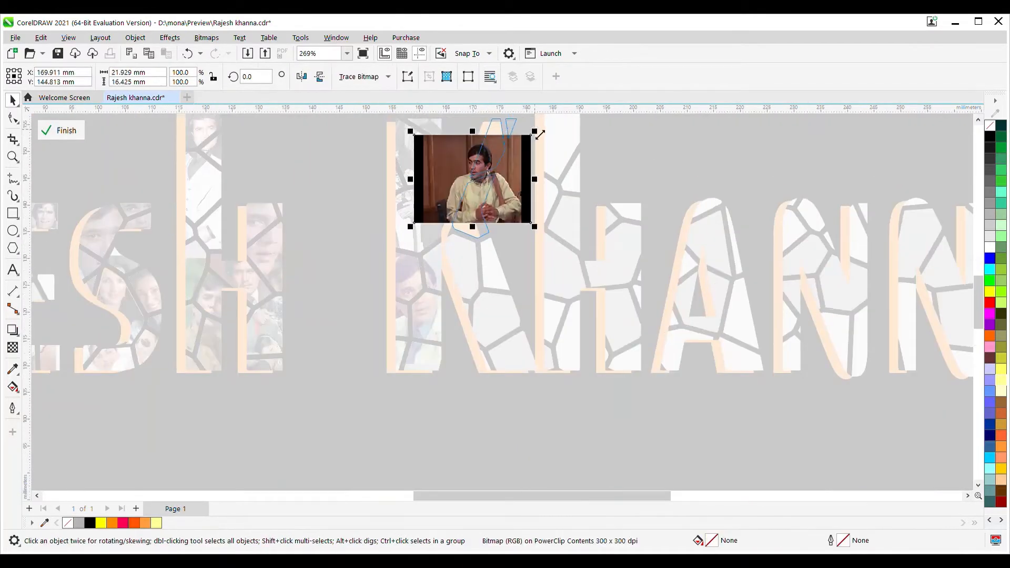
# Resize and reposition the cream-kurta portrait over the K's upper arm and finish the PowerClip edit
pyautogui.moveTo(538, 130); pyautogui.dragTo(562, 201)
pyautogui.moveTo(411, 313); pyautogui.dragTo(395, 326)
pyautogui.moveTo(534, 263); pyautogui.dragTo(541, 266)
pyautogui.keyDown('ctrl'); pyautogui.click(521, 176); pyautogui.keyUp('ctrl')
# Select the six fragments of the K's lower leg and group them
pyautogui.scroll(-5, 470, 217)
pyautogui.click(470, 273)
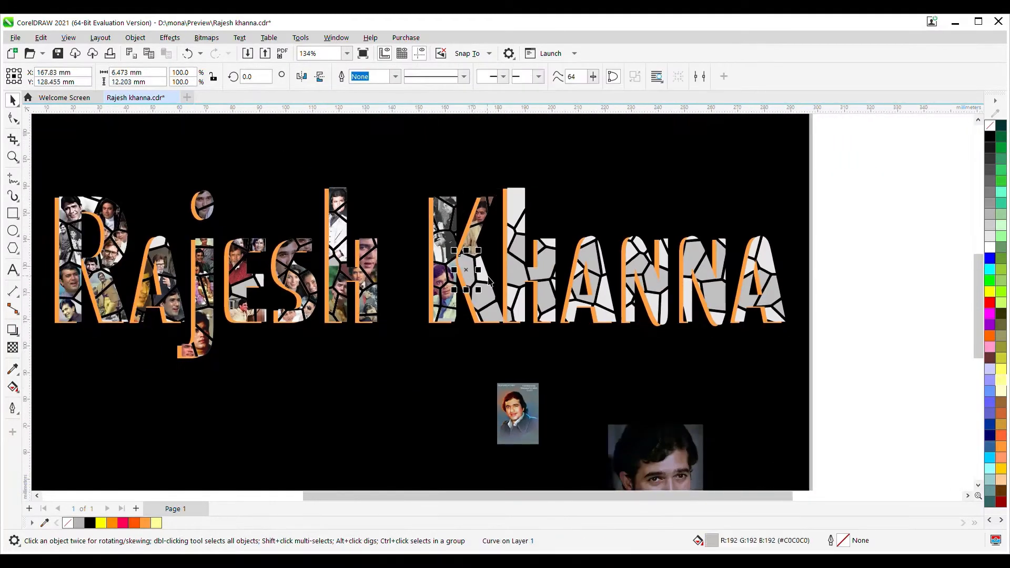
pyautogui.scroll(-8, 547, 324)
pyautogui.scroll(9, 532, 322)
pyautogui.keyDown('shift'); pyautogui.click(508, 269); pyautogui.keyUp('shift')
pyautogui.click(516, 316)
pyautogui.scroll(1, 515, 328)
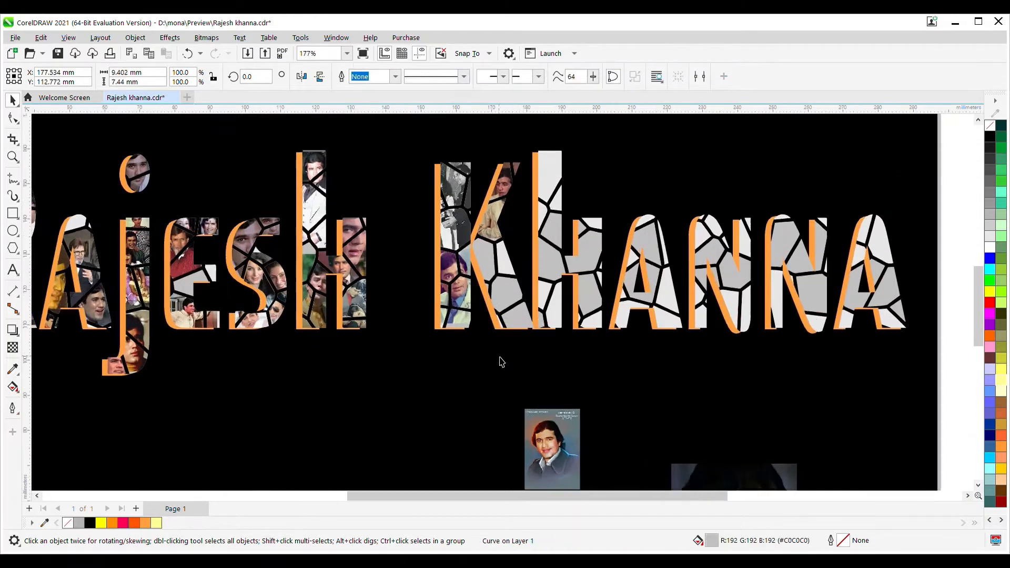
pyautogui.keyDown('shift'); pyautogui.click(485, 255); pyautogui.keyUp('shift')
pyautogui.keyDown('shift'); pyautogui.click(503, 262); pyautogui.keyUp('shift')
pyautogui.hotkey('ctrl', 'g')
# PowerClip the photo of two men into the K's lower leg group and shrink it to about 19.7 × 27.8 mm
pyautogui.scroll(-8, 505, 315)
pyautogui.keyDown('ctrl'); pyautogui.click(483, 385); pyautogui.keyUp('ctrl')
pyautogui.scroll(9, 484, 387)
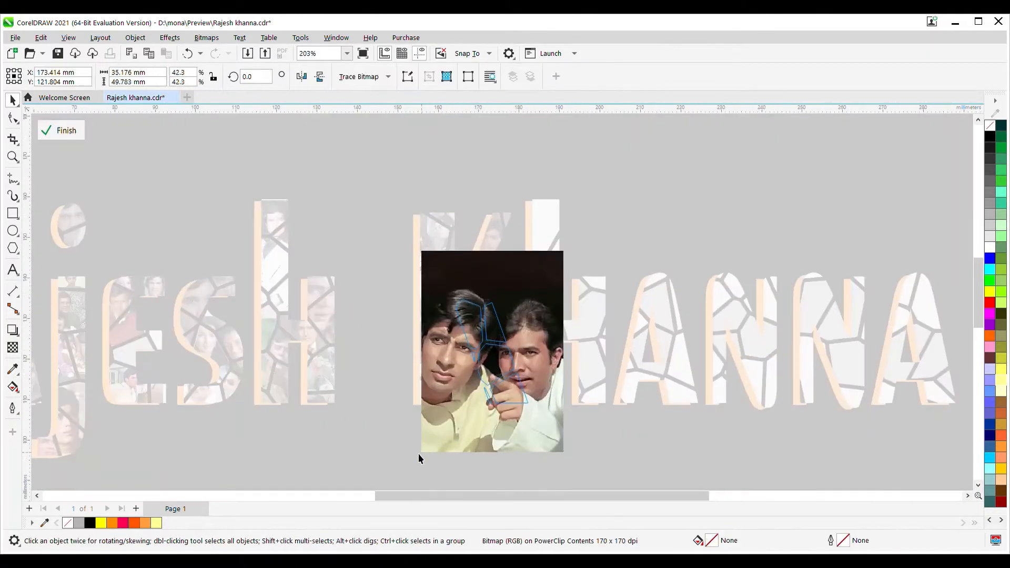
pyautogui.moveTo(421, 450); pyautogui.dragTo(438, 430)
pyautogui.moveTo(583, 226); pyautogui.dragTo(538, 290)
pyautogui.moveTo(433, 436); pyautogui.dragTo(453, 409)
pyautogui.scroll(2, 501, 394)
pyautogui.moveTo(507, 348); pyautogui.dragTo(515, 340)
pyautogui.moveTo(426, 410); pyautogui.dragTo(418, 419)
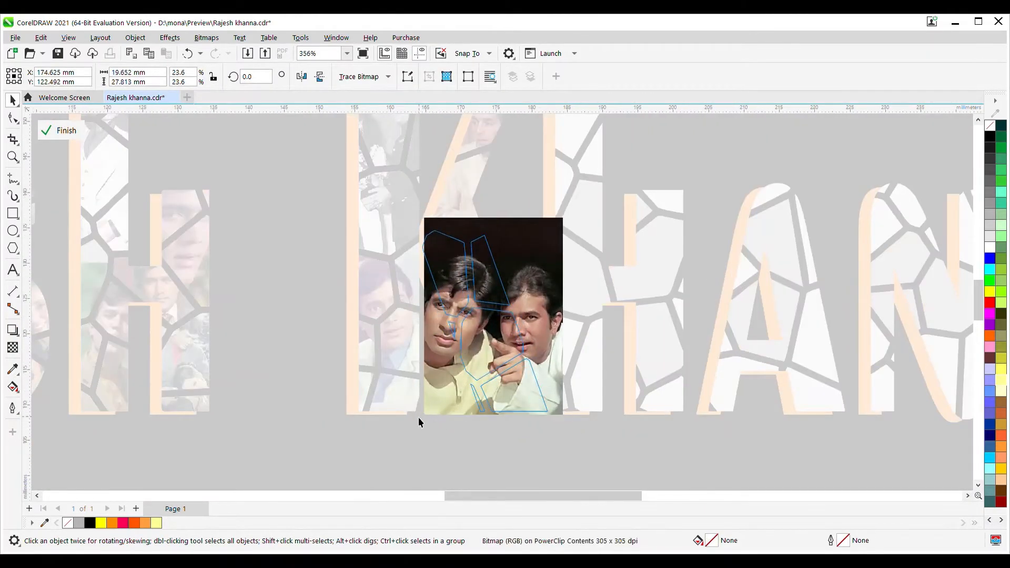
# Fine-tune the size and position of the two-men photo over the K's lower leg fragments and finish the PowerClip edit
pyautogui.moveTo(526, 354); pyautogui.dragTo(517, 353)
pyautogui.scroll(2, 516, 353)
pyautogui.moveTo(530, 259); pyautogui.dragTo(507, 261)
pyautogui.moveTo(553, 453); pyautogui.dragTo(568, 476)
pyautogui.moveTo(534, 261); pyautogui.dragTo(530, 256)
pyautogui.keyDown('ctrl'); pyautogui.click(310, 395); pyautogui.keyUp('ctrl')
# Group the h's middle stem fragment with its crossbar fragment in Khanna
pyautogui.scroll(-14, 415, 359)
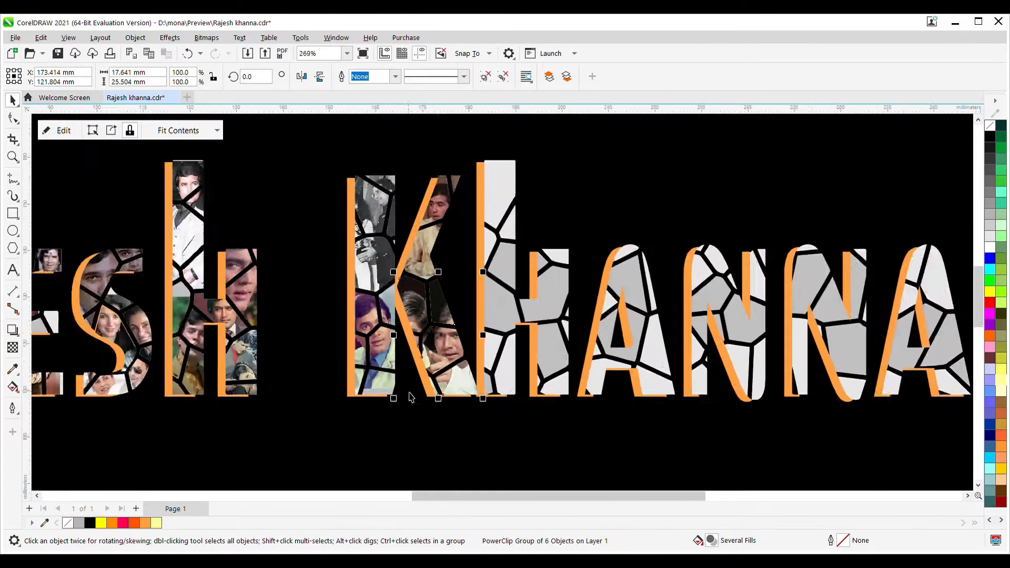
pyautogui.scroll(1, 493, 327)
pyautogui.click(489, 329)
pyautogui.scroll(7, 490, 341)
pyautogui.keyDown('shift'); pyautogui.click(529, 318); pyautogui.keyUp('shift')
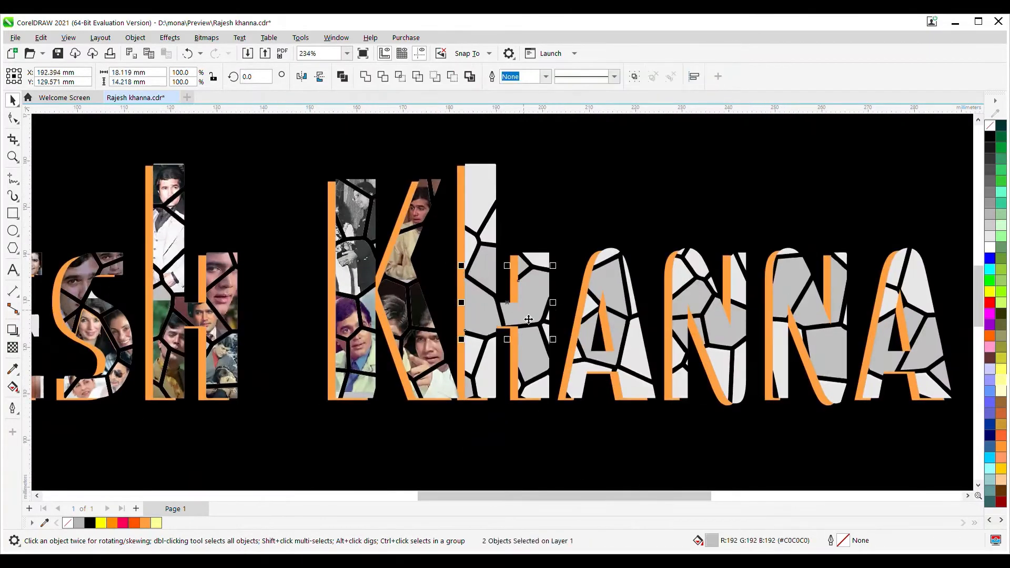
pyautogui.hotkey('ctrl', 'g')
# PowerClip the color couple photo with the reclining woman into the h's middle fragments in Khanna and open its contents
pyautogui.scroll(-9, 559, 447)
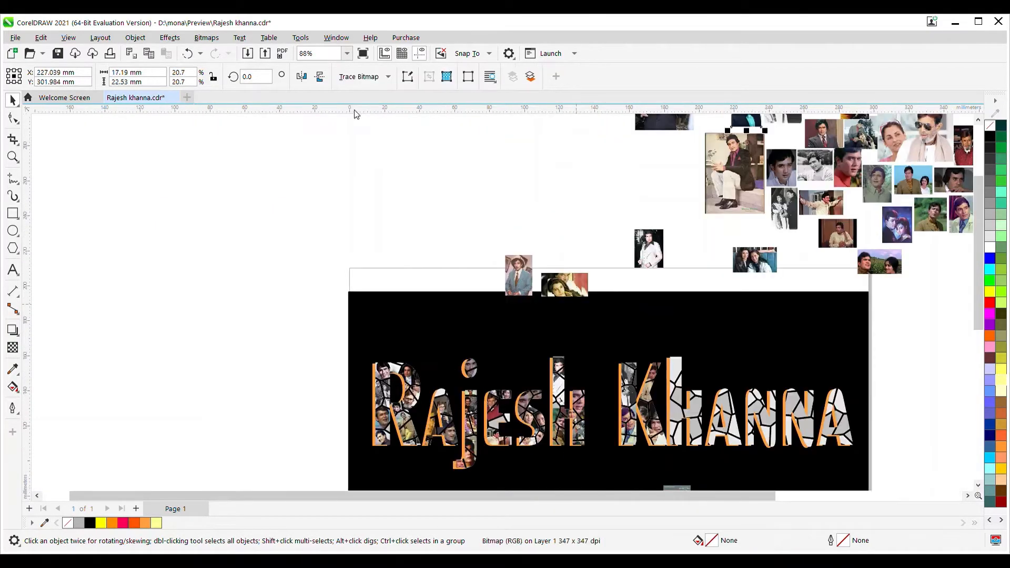
pyautogui.scroll(-2, 354, 113)
pyautogui.scroll(2, 421, 235)
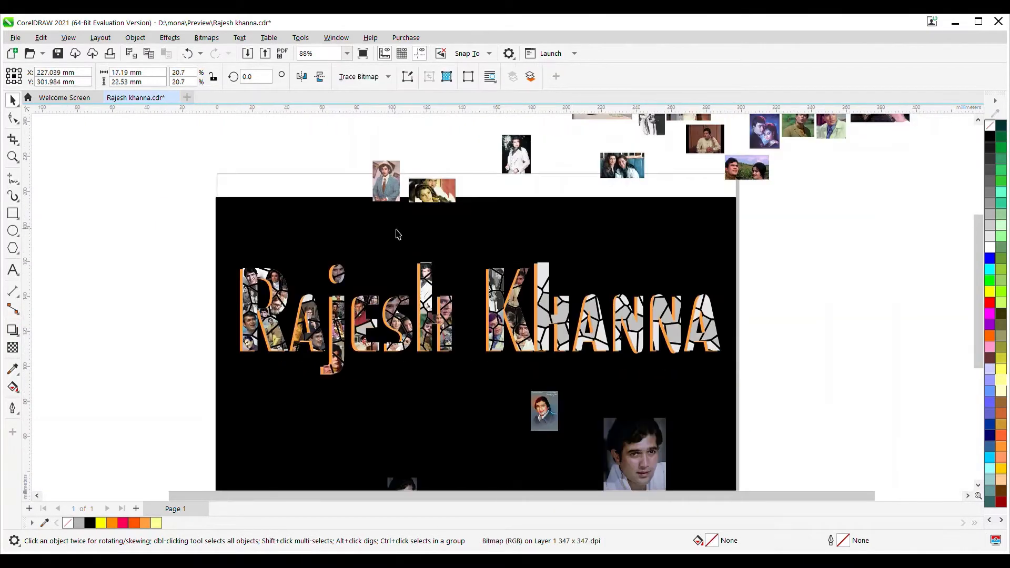
pyautogui.scroll(1, 527, 368)
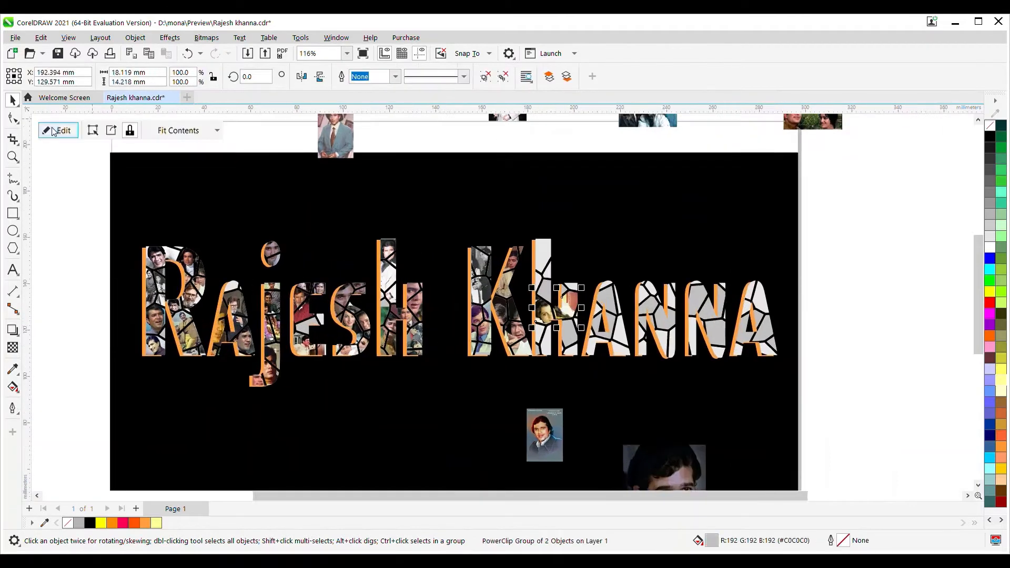
pyautogui.keyDown('ctrl'); pyautogui.click(541, 295); pyautogui.keyUp('ctrl')
pyautogui.scroll(6, 541, 295)
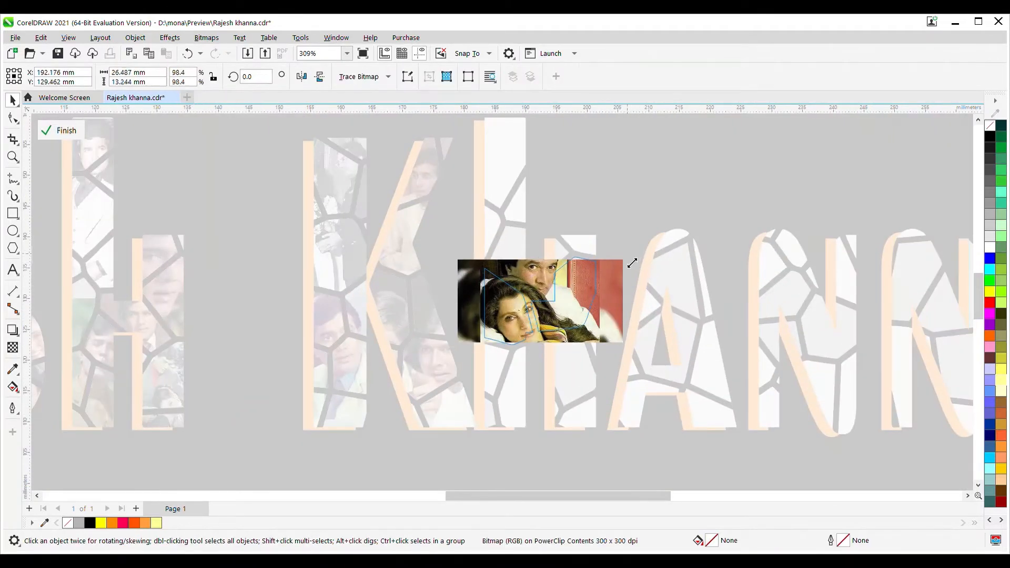
# Enlarge the reclining couple photo to about 30 × 15 mm over the h's middle fragments and finish the PowerClip edit
pyautogui.scroll(2, 513, 315)
pyautogui.moveTo(514, 315); pyautogui.dragTo(513, 332)
pyautogui.moveTo(734, 214); pyautogui.dragTo(806, 117)
pyautogui.click(549, 407)
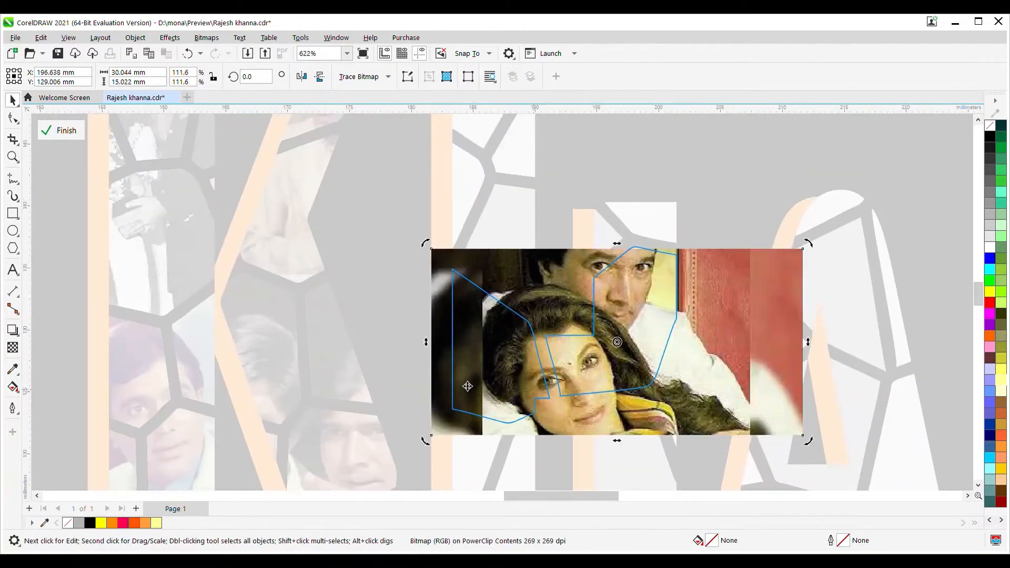
pyautogui.keyDown('ctrl'); pyautogui.click(504, 221); pyautogui.keyUp('ctrl')
# PowerClip the photo of the man in a hat and blue suit into the h's lower stem group in Khanna and open its contents
pyautogui.scroll(-7, 522, 326)
pyautogui.scroll(-5, 561, 308)
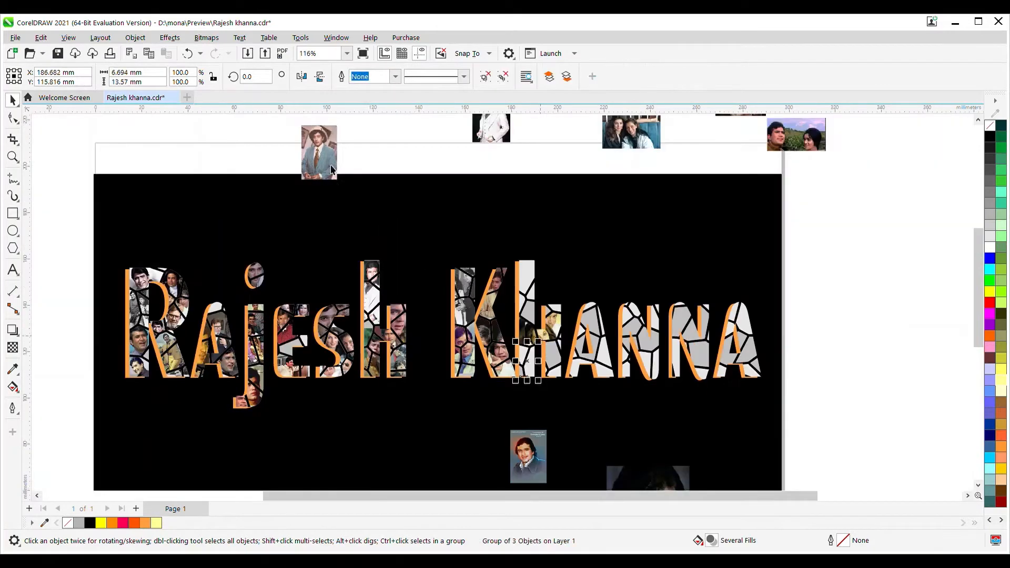
pyautogui.click(525, 366)
pyautogui.scroll(5, 522, 367)
pyautogui.keyDown('ctrl'); pyautogui.click(524, 366); pyautogui.keyUp('ctrl')
# Shrink the hat-man photo to about 13.5 × 20.3 mm over the h's lower stem fragments and finish the PowerClip edit
pyautogui.moveTo(570, 298); pyautogui.dragTo(560, 312)
pyautogui.scroll(6, 526, 411)
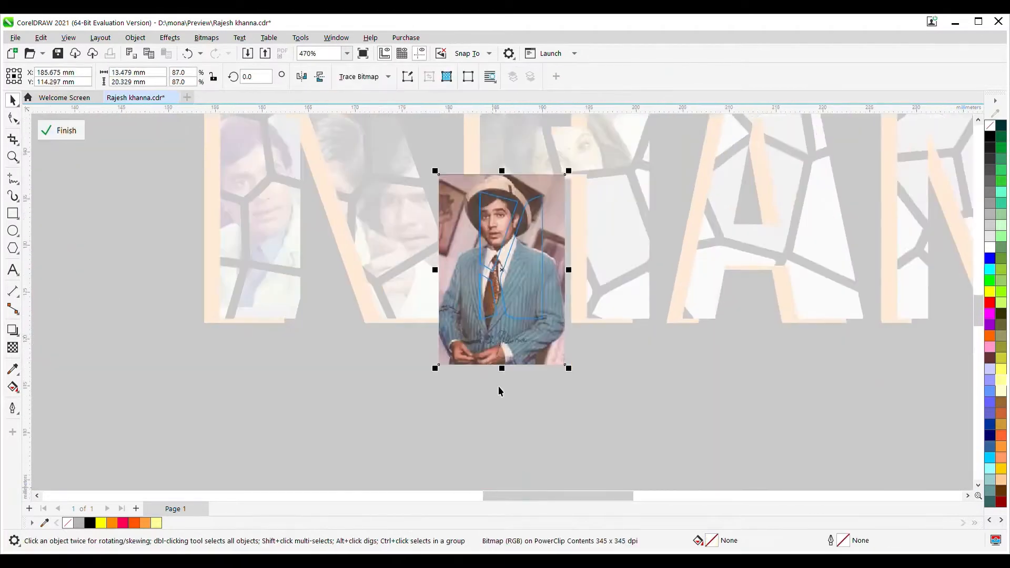
pyautogui.scroll(-2, 536, 179)
pyautogui.keyDown('ctrl'); pyautogui.click(623, 241); pyautogui.keyUp('ctrl')
# Group the h's lower leg fragments in Khanna, try PowerClipping the dark close-up portrait into them, and undo that PowerClip
pyautogui.scroll(-6, 558, 360)
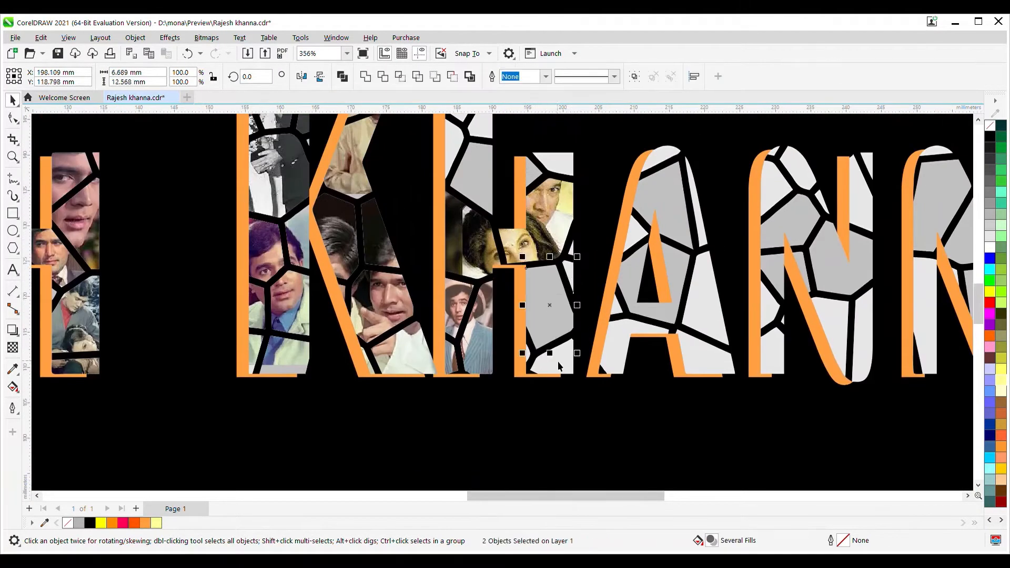
pyautogui.click(660, 390)
pyautogui.scroll(2, 560, 226)
pyautogui.click(553, 225)
pyautogui.keyDown('shift'); pyautogui.click(562, 212); pyautogui.keyUp('shift')
pyautogui.keyDown('shift'); pyautogui.click(557, 246); pyautogui.keyUp('shift')
pyautogui.click(554, 237)
pyautogui.scroll(3, 548, 248)
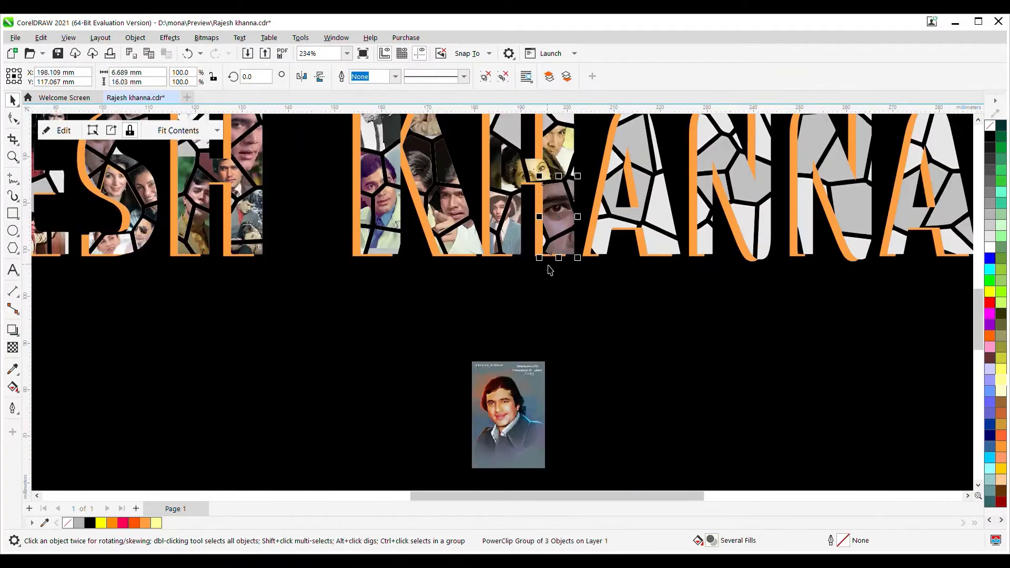
pyautogui.hotkey('ctrl', 'z')
# PowerClip the large close-up portrait with the white collar into the grouped lower leg fragments of the h in Khanna
pyautogui.scroll(-2, 588, 273)
pyautogui.click(566, 231)
pyautogui.scroll(3, 567, 256)
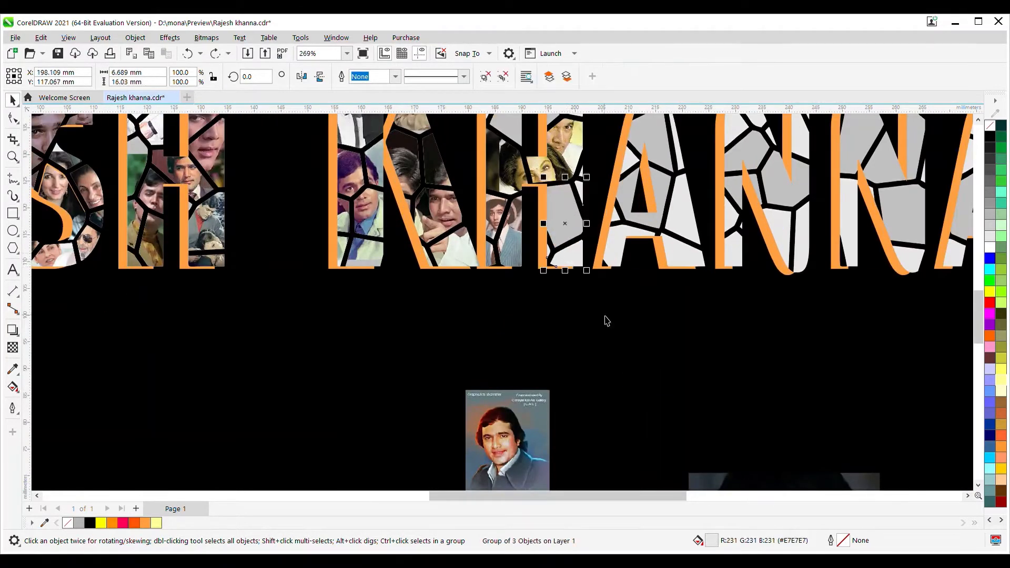
pyautogui.scroll(-5, 584, 248)
pyautogui.click(663, 402)
pyautogui.scroll(4, 604, 368)
pyautogui.scroll(-3, 576, 179)
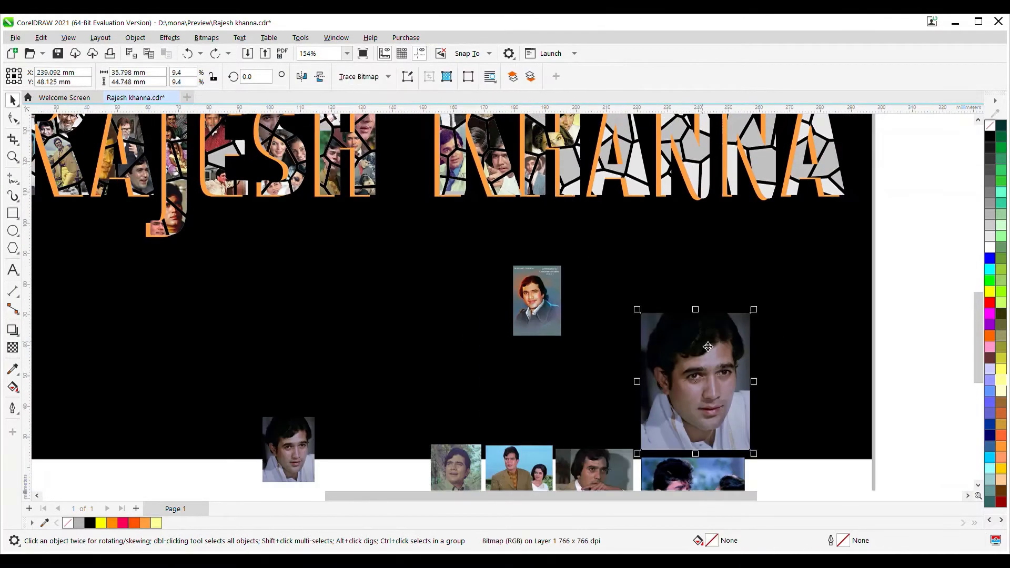
pyautogui.click(569, 178)
pyautogui.scroll(3, 568, 181)
pyautogui.scroll(-3, 452, 410)
pyautogui.scroll(-4, 496, 191)
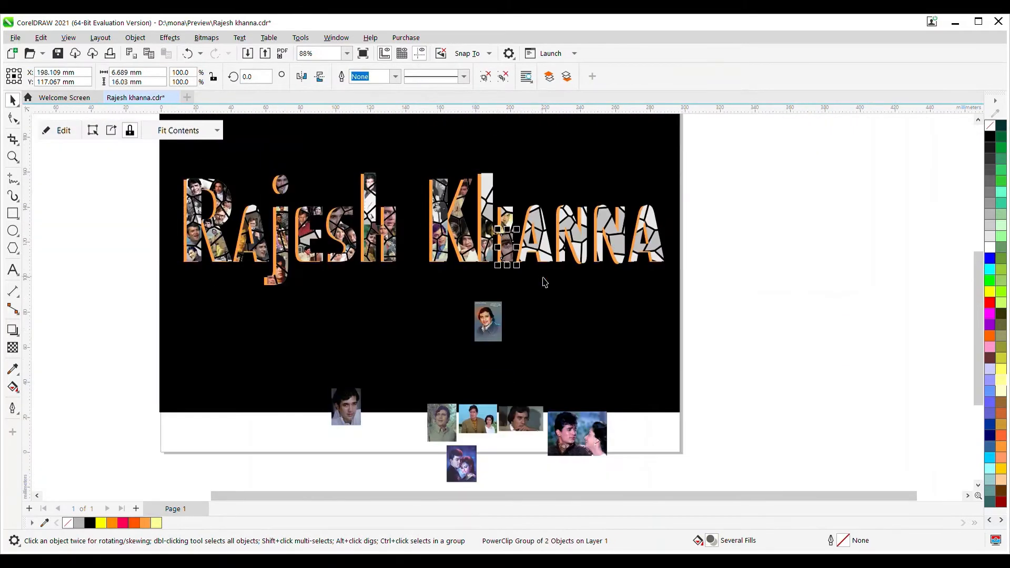
# Group the middle fragments of Khanna's first A and PowerClip the blue-toned couple photo into the group
pyautogui.keyDown('shift'); pyautogui.click(540, 247); pyautogui.keyUp('shift')
pyautogui.press('Escape')
pyautogui.click(543, 245)
pyautogui.keyDown('shift'); pyautogui.click(525, 246); pyautogui.keyUp('shift')
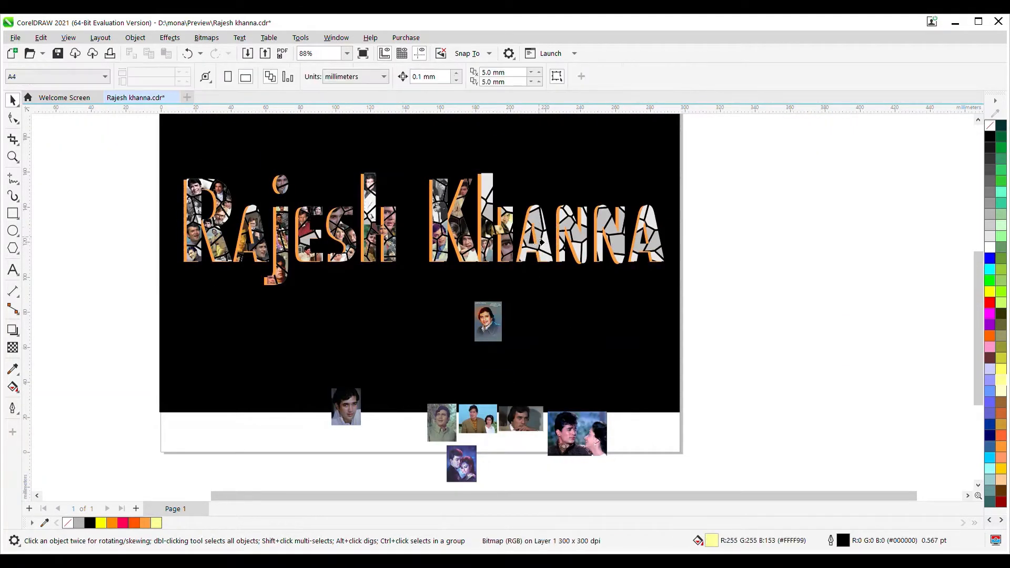
pyautogui.click(541, 242)
pyautogui.scroll(2, 533, 257)
# Resize and position the blue-toned couple photo over the first A's middle fragments and finish the PowerClip edit
pyautogui.keyDown('ctrl'); pyautogui.click(531, 239); pyautogui.keyUp('ctrl')
pyautogui.moveTo(582, 207); pyautogui.dragTo(576, 208)
pyautogui.scroll(2, 576, 208)
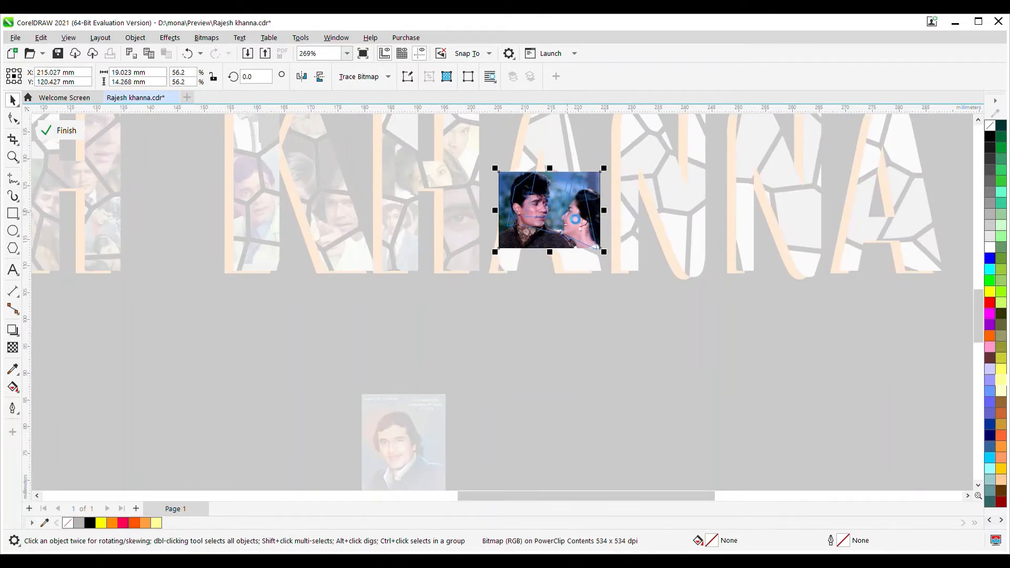
pyautogui.moveTo(588, 168)
pyautogui.mouseDown()
pyautogui.moveTo(613, 149)
pyautogui.moveTo(605, 158)
pyautogui.mouseUp()
pyautogui.click(60, 130)
pyautogui.scroll(-1, 561, 271)
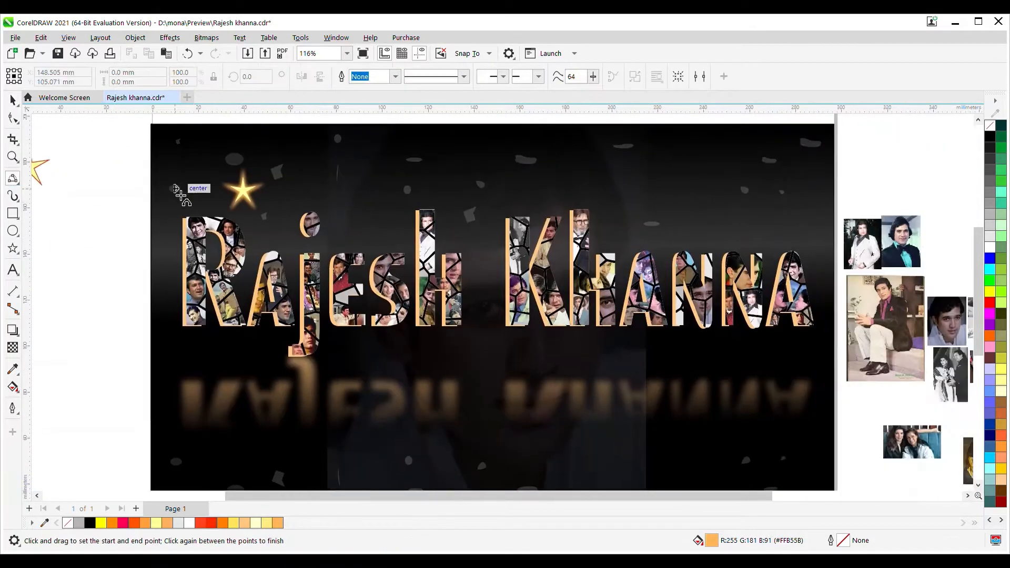
# Draw a closed, sagging band about 304 × 29 mm from two 3-point curves across the banner above the lettering
pyautogui.click(480, 198)
pyautogui.scroll(3, 836, 137)
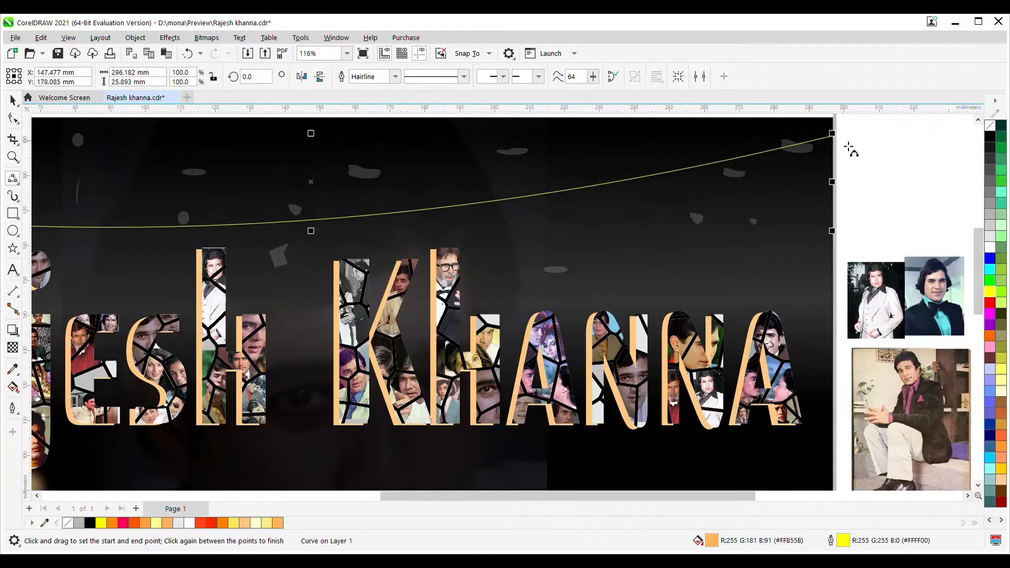
pyautogui.moveTo(852, 138); pyautogui.dragTo(168, 204)
pyautogui.click(806, 219)
pyautogui.scroll(1, 687, 219)
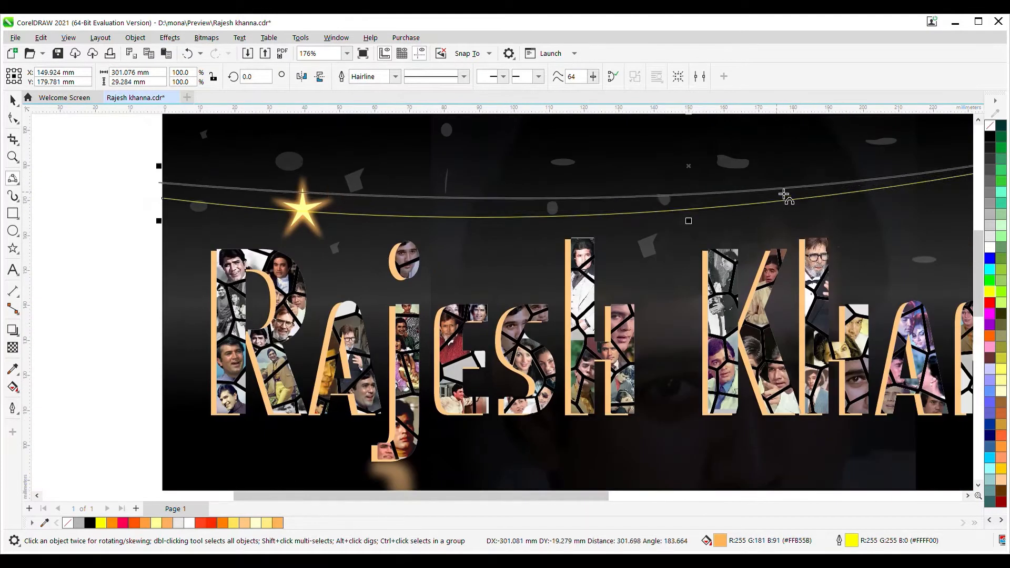
pyautogui.click(144, 204)
pyautogui.scroll(-4, 144, 204)
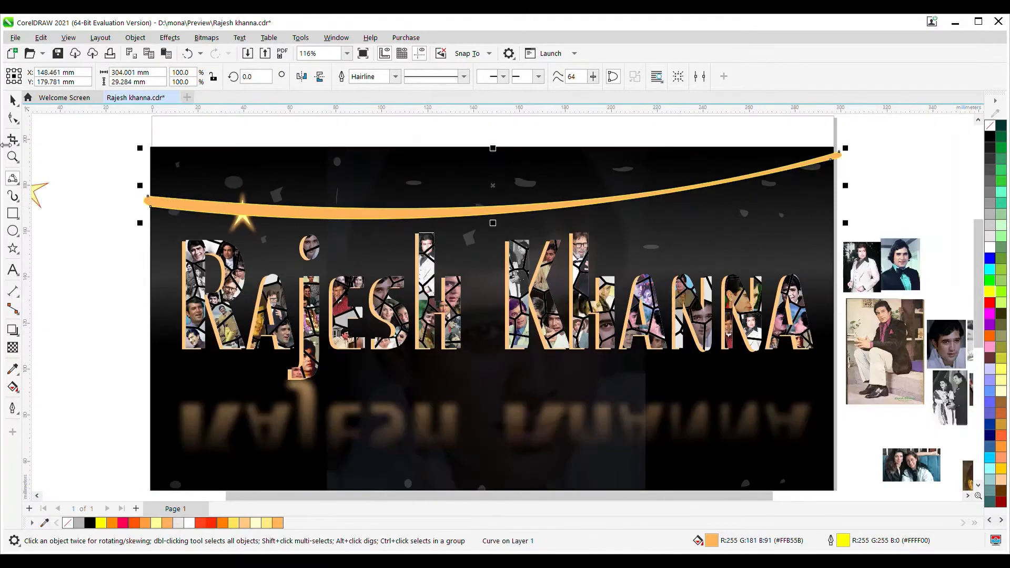
# Reshape the band's end nodes and curve handles so it becomes a thin, evenly tapered string
pyautogui.click(13, 118)
pyautogui.scroll(1, 309, 221)
pyautogui.moveTo(96, 188); pyautogui.dragTo(100, 199)
pyautogui.moveTo(823, 213); pyautogui.dragTo(769, 279)
pyautogui.moveTo(707, 268); pyautogui.dragTo(800, 255)
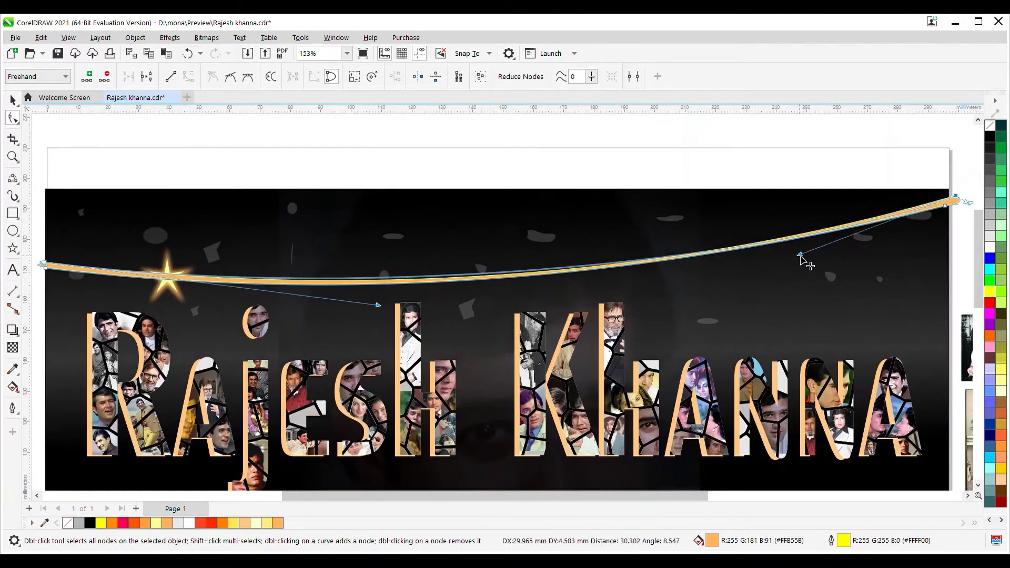
pyautogui.scroll(-2, 479, 317)
pyautogui.press('space')
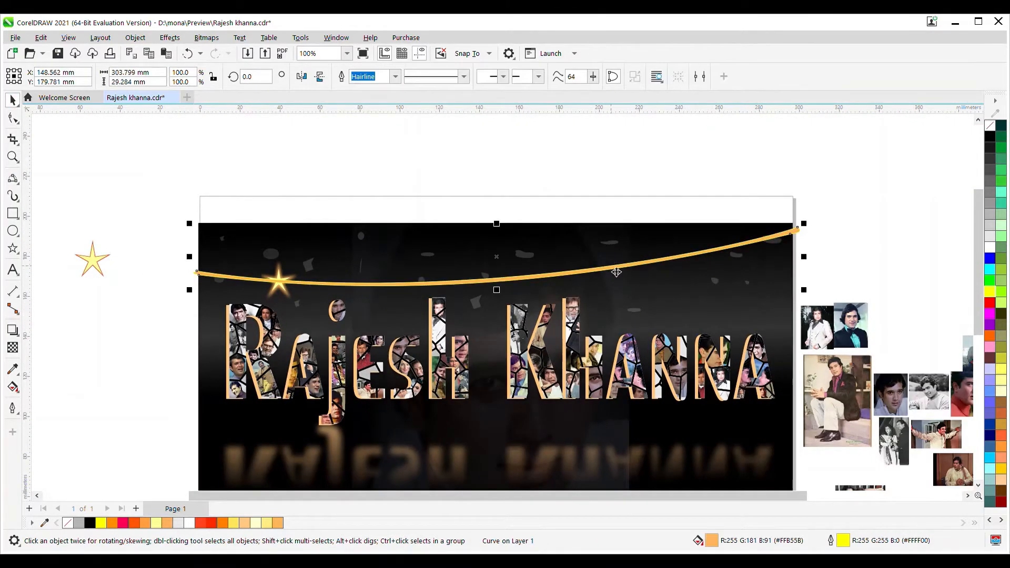
# Move the glowing star off the string to the gap between the R and the j's dot
pyautogui.click(101, 300)
pyautogui.click(277, 282)
pyautogui.scroll(3, 266, 297)
pyautogui.click(78, 300)
pyautogui.moveTo(294, 270); pyautogui.dragTo(367, 354)
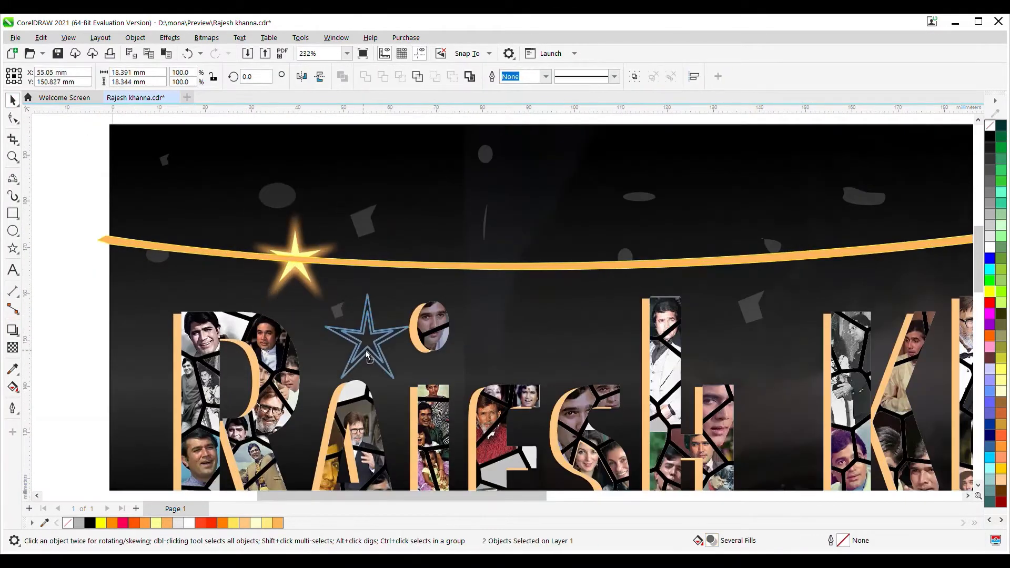
pyautogui.scroll(-2, 327, 315)
# Apply a linear fountain fill from light to deep orange along the string and remove its outline
pyautogui.click(294, 290)
pyautogui.click(12, 387)
pyautogui.moveTo(234, 287); pyautogui.dragTo(860, 240)
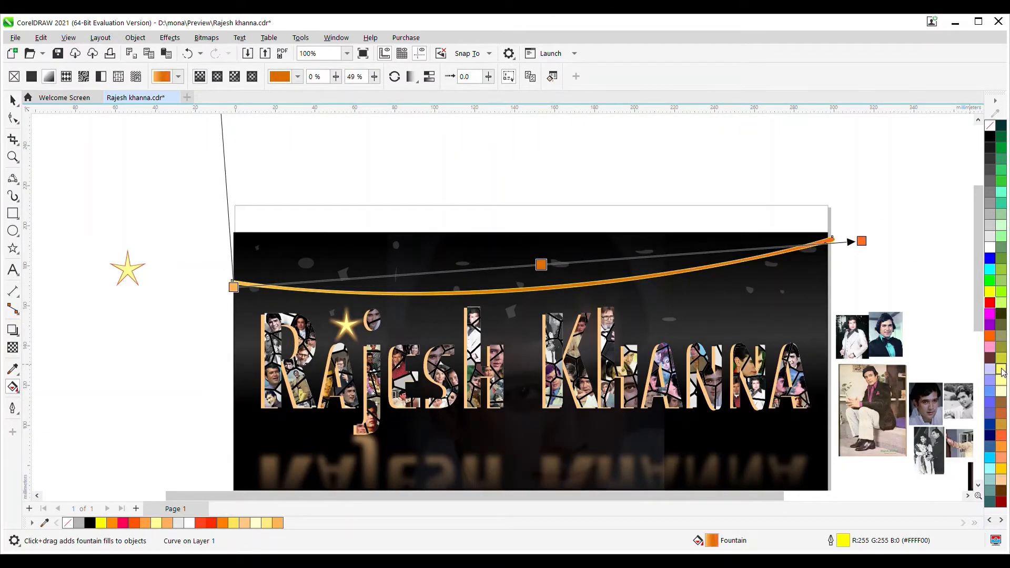
pyautogui.scroll(-2, 824, 252)
pyautogui.scroll(5, 599, 290)
pyautogui.rightClick(990, 125)
pyautogui.scroll(-5, 632, 290)
pyautogui.press('space')
pyautogui.scroll(1, 596, 278)
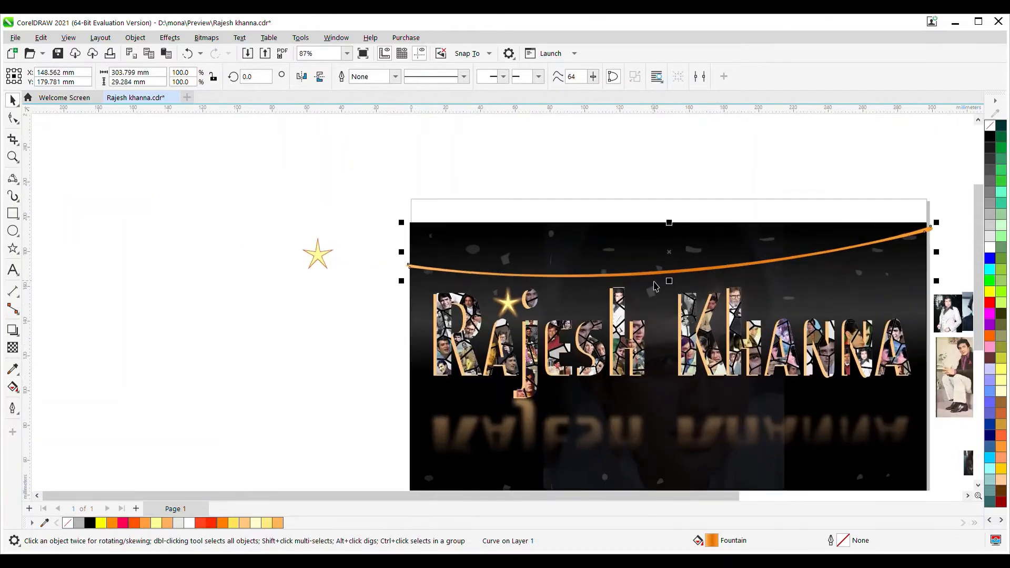
# PowerClip the orange string into the black background rectangle so its ends are cut at the banner's edges
pyautogui.click(582, 232)
pyautogui.scroll(1, 504, 252)
pyautogui.click(521, 283)
pyautogui.click(520, 276)
pyautogui.click(447, 316)
pyautogui.scroll(-2, 339, 245)
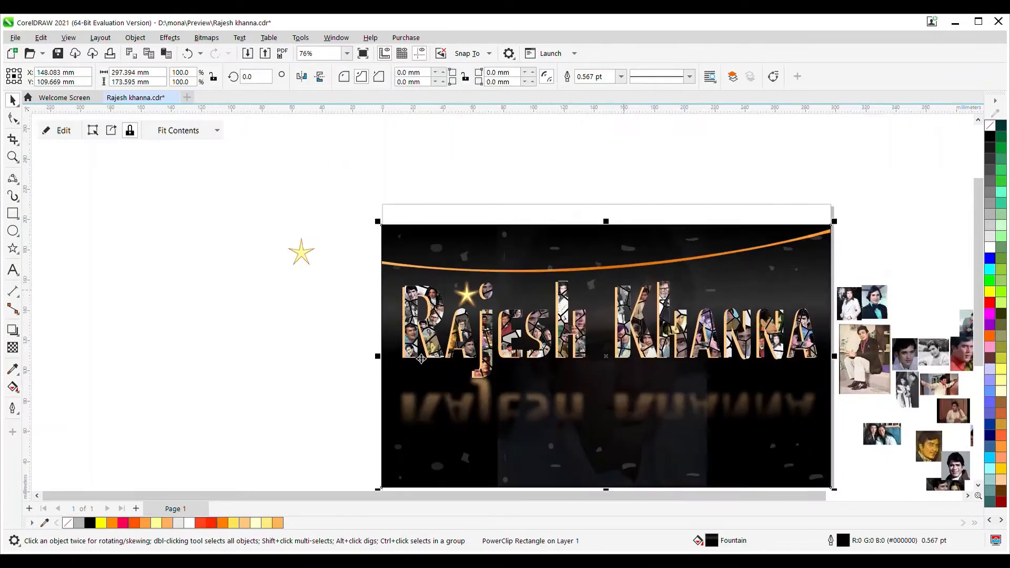
# Place copies of the glowing star along the string to make four stars, with the fourth one smaller
pyautogui.moveTo(467, 295); pyautogui.dragTo(522, 267)
pyautogui.scroll(2, 430, 266)
pyautogui.scroll(-2, 428, 264)
pyautogui.rightClick(522, 267)
pyautogui.moveTo(522, 267); pyautogui.dragTo(609, 263)
pyautogui.rightClick(609, 264)
pyautogui.moveTo(608, 264); pyautogui.dragTo(688, 244)
pyautogui.rightClick(682, 254)
pyautogui.scroll(2, 683, 252)
pyautogui.scroll(-1, 526, 245)
# Shrink the second star on the string
pyautogui.click(387, 264)
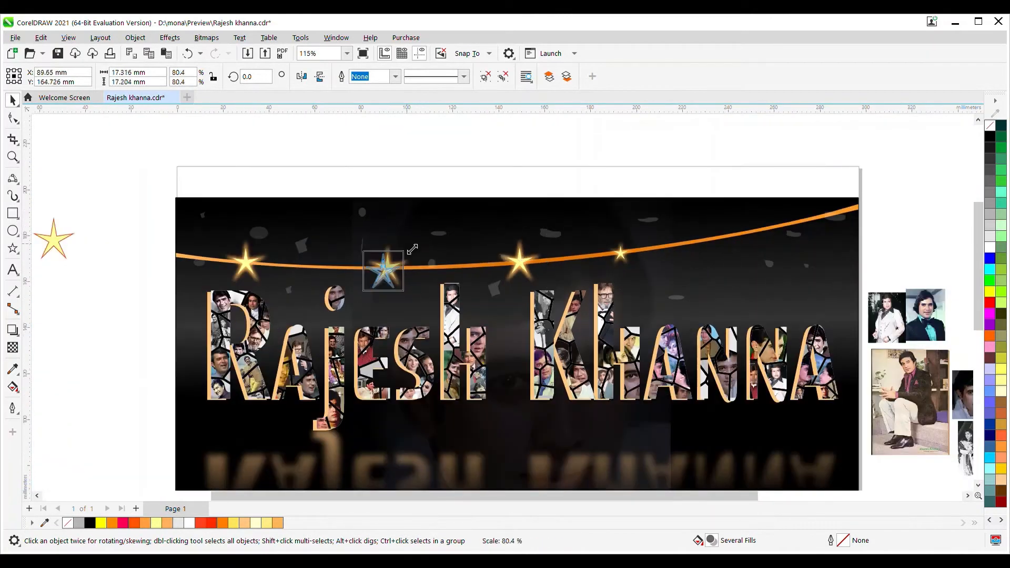
pyautogui.scroll(-1, 387, 284)
pyautogui.click(440, 179)
pyautogui.scroll(-1, 558, 261)
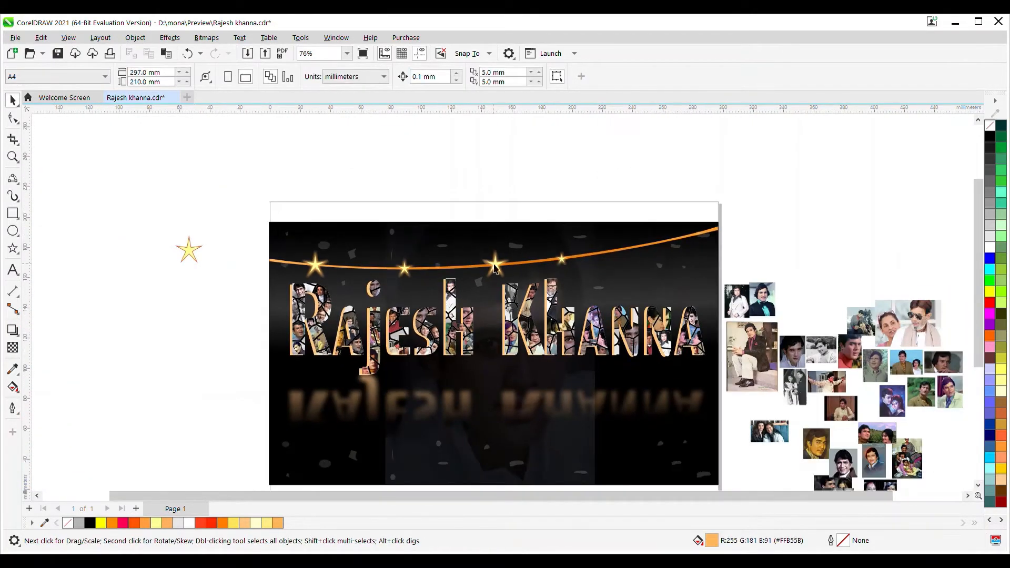
# Copy the third star to a fifth position above Khanna and the second star to the string's upper end
pyautogui.moveTo(496, 266); pyautogui.dragTo(634, 249)
pyautogui.rightClick(633, 250)
pyautogui.moveTo(405, 270); pyautogui.dragTo(701, 234)
pyautogui.rightClick(701, 234)
pyautogui.click(678, 179)
pyautogui.scroll(-1, 490, 305)
pyautogui.scroll(2, 489, 309)
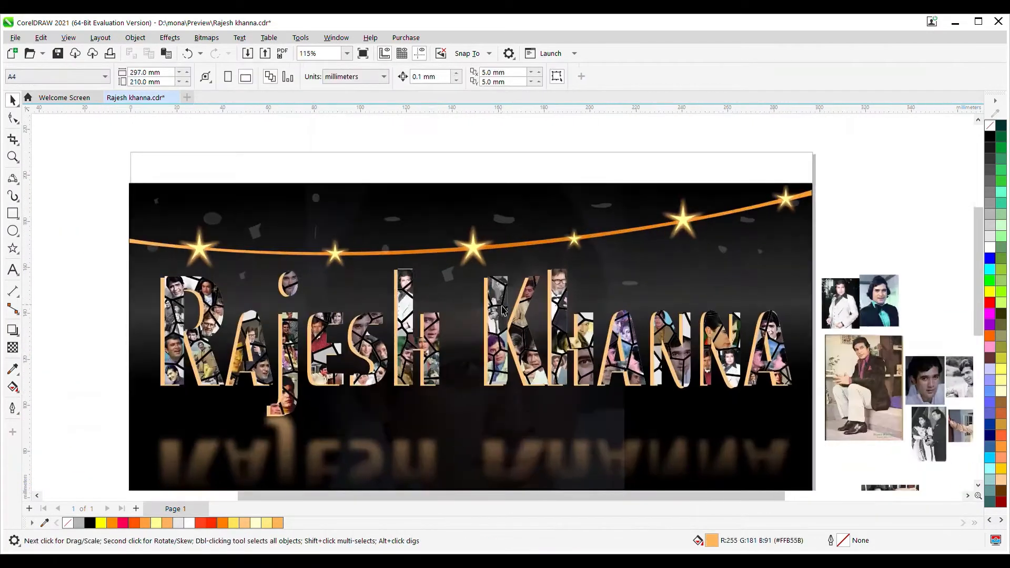
# Select the stars on the string and PowerClip them into the black background rectangle
pyautogui.scroll(-2, 162, 174)
pyautogui.scroll(1, 575, 188)
pyautogui.click(711, 154)
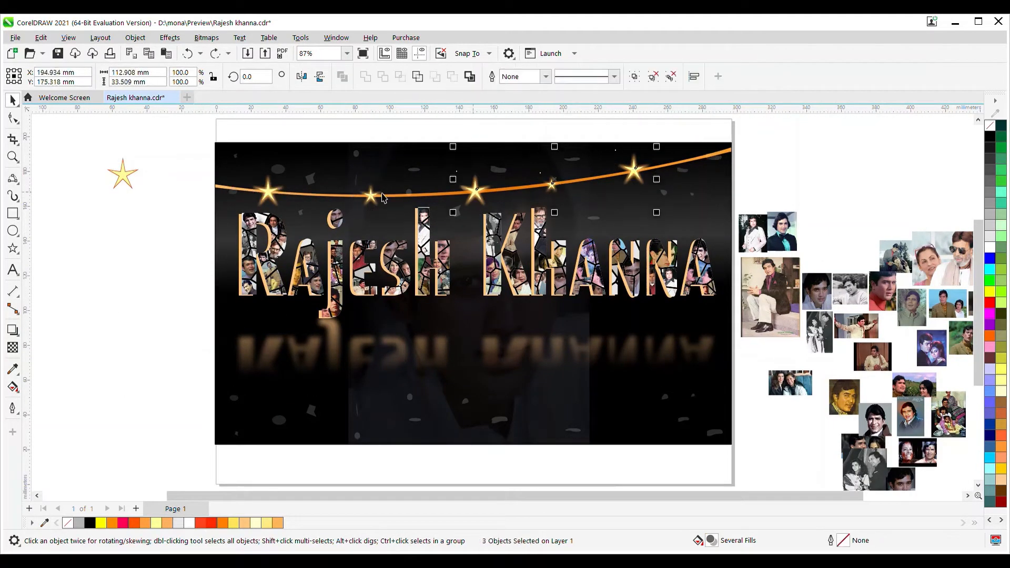
pyautogui.click(564, 199)
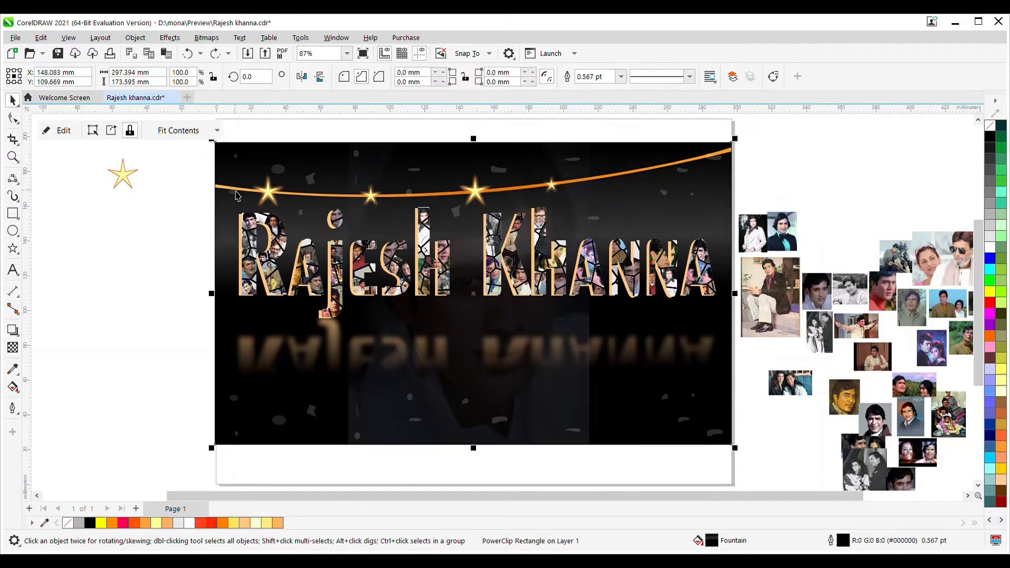
pyautogui.scroll(-1, 619, 166)
# Draw an orange circle about 8 mm across beside the page and add a smaller concentric copy filled light yellow
pyautogui.press('F7')
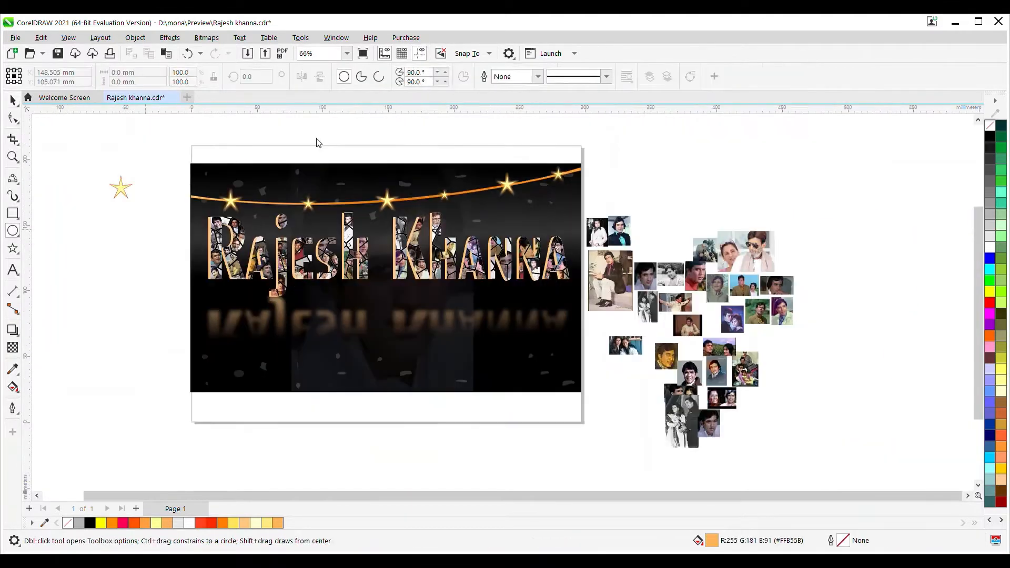
pyautogui.moveTo(125, 293)
pyautogui.mouseDown()
pyautogui.moveTo(140, 297)
pyautogui.moveTo(108, 301)
pyautogui.moveTo(128, 278)
pyautogui.mouseUp()
pyautogui.scroll(1, 142, 293)
pyautogui.press('space')
pyautogui.scroll(2, 139, 300)
pyautogui.rightClick(127, 278)
pyautogui.click(1001, 381)
# Apply a blur effect to the outer orange circle and shrink it to about 7 mm across as a soft glow
pyautogui.click(120, 306)
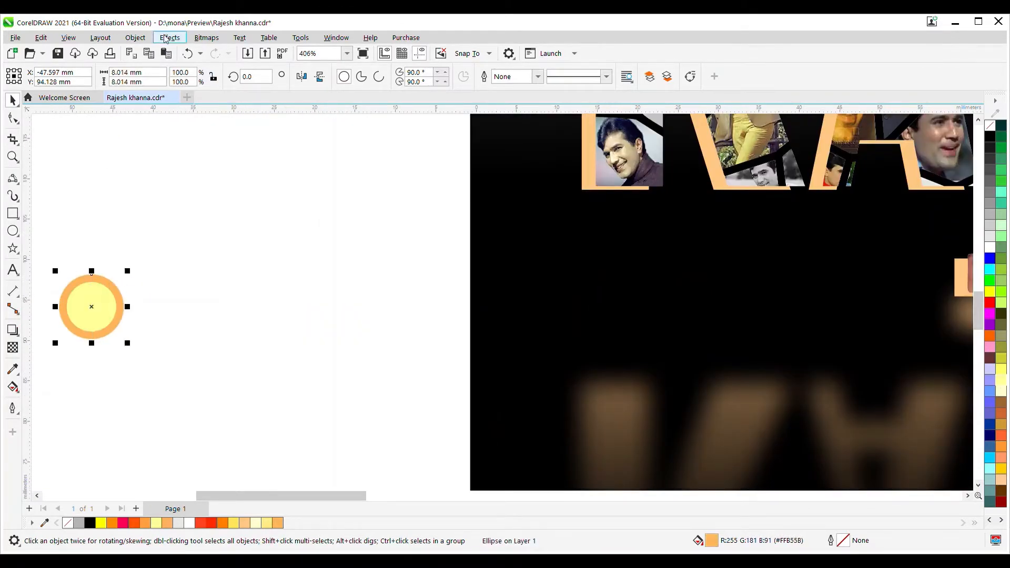
pyautogui.click(170, 37)
pyautogui.press('F3')
pyautogui.press('F3')
pyautogui.press('F3')
pyautogui.press('F3')
pyautogui.scroll(3, 485, 308)
pyautogui.moveTo(444, 247); pyautogui.dragTo(447, 255)
pyautogui.scroll(1, 420, 260)
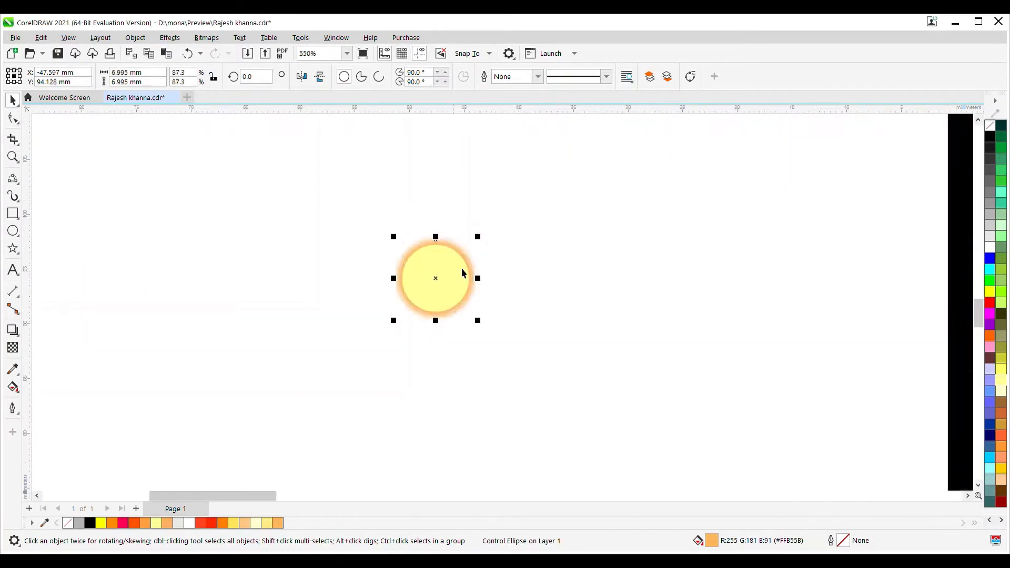
# Move the glowing dot onto the banner below the R and A, group its parts and shrink it to about 4.5 mm
pyautogui.scroll(-3, 462, 273)
pyautogui.moveTo(92, 326); pyautogui.dragTo(149, 382)
pyautogui.moveTo(119, 354); pyautogui.dragTo(368, 370)
pyautogui.scroll(2, 438, 332)
pyautogui.scroll(-3, 357, 287)
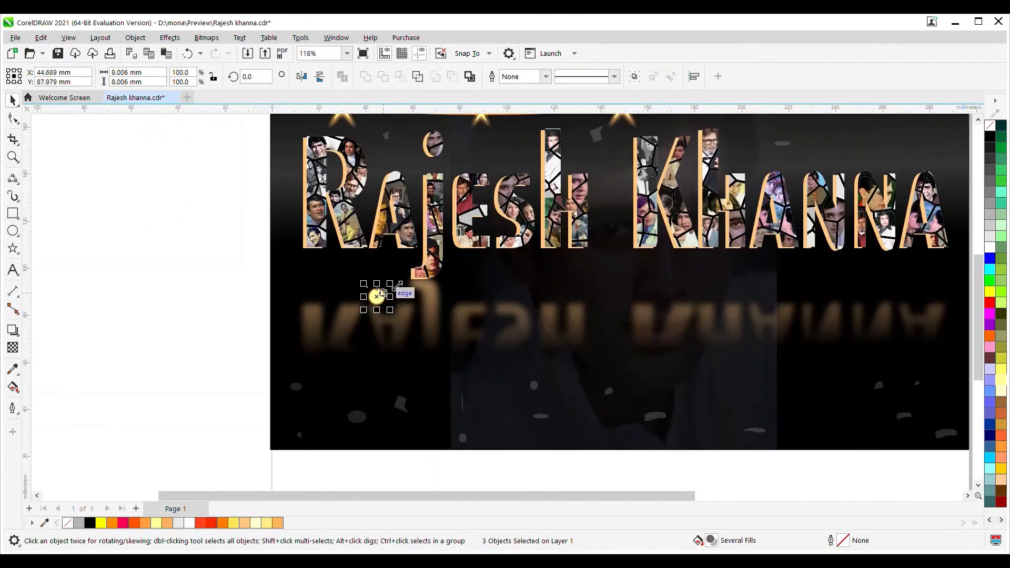
pyautogui.scroll(3, 396, 302)
pyautogui.moveTo(379, 257); pyautogui.dragTo(355, 295)
pyautogui.moveTo(355, 295); pyautogui.dragTo(419, 336)
pyautogui.click(13, 231)
pyautogui.moveTo(424, 333); pyautogui.dragTo(458, 371)
pyautogui.hotkey('ctrl', 'z')
pyautogui.hotkey('ctrl', 'z')
pyautogui.hotkey('ctrl', 'z')
pyautogui.press('space')
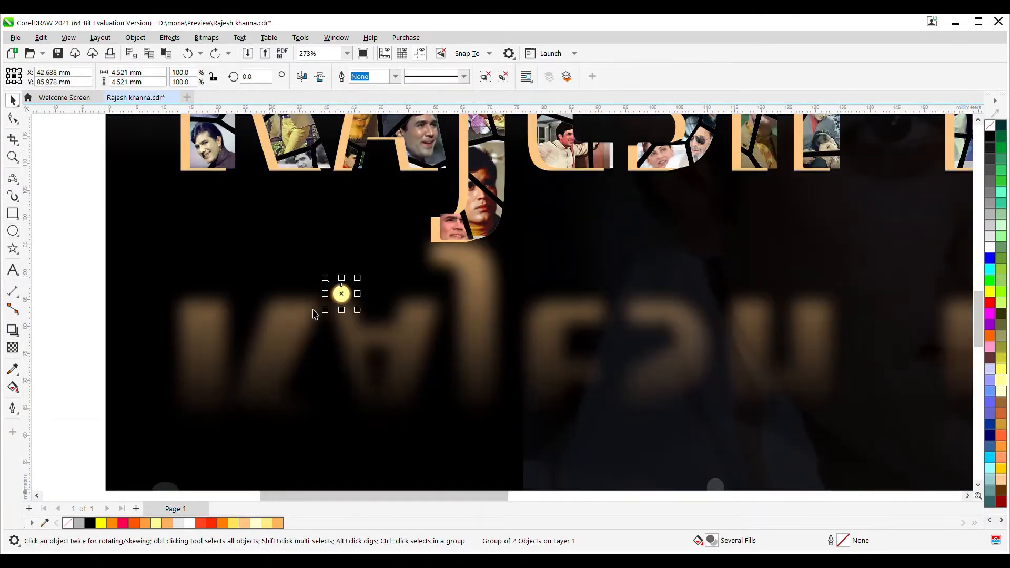
# Scatter copies of the glowing dot, about 3.5 mm across, over the banner's lower area and above Khanna
pyautogui.moveTo(341, 293); pyautogui.dragTo(171, 428)
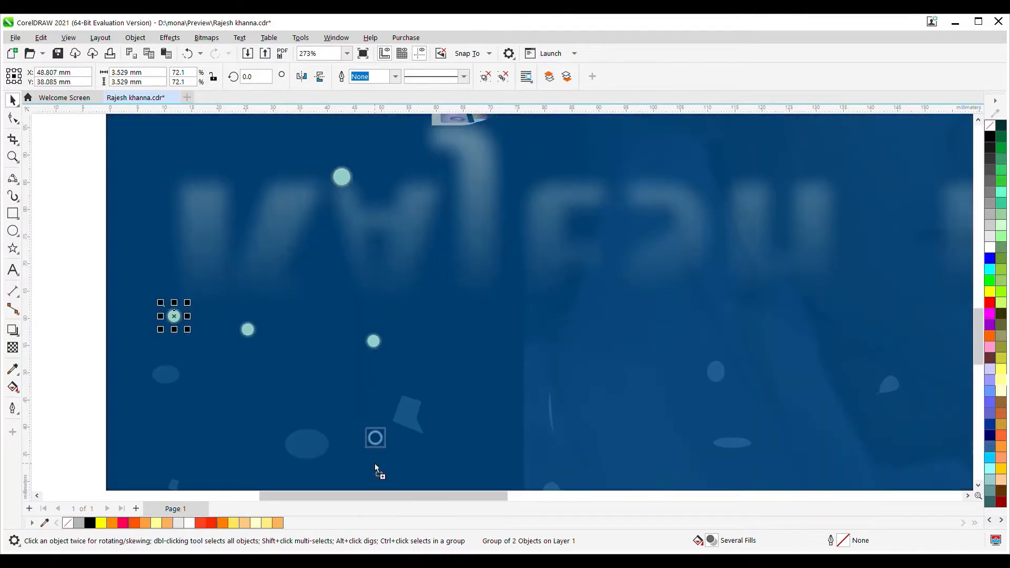
pyautogui.scroll(-1, 376, 469)
pyautogui.click(688, 464)
pyautogui.moveTo(687, 467); pyautogui.dragTo(346, 284)
pyautogui.moveTo(346, 284); pyautogui.dragTo(222, 142)
pyautogui.moveTo(221, 142); pyautogui.dragTo(256, 138)
pyautogui.scroll(-3, 256, 138)
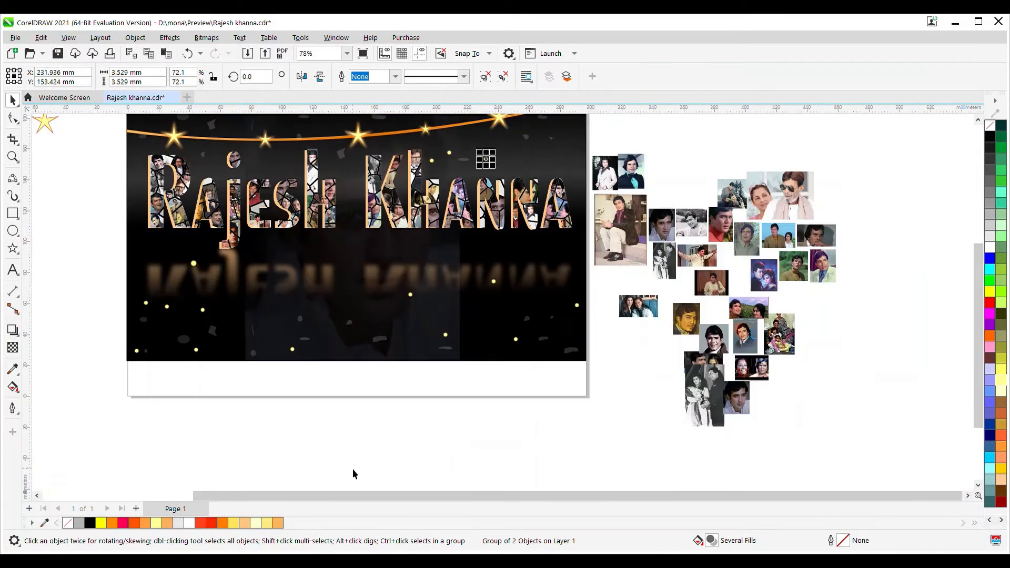
# Shrink the glowing dot below the reflected R and A to about 2.3 mm across
pyautogui.click(166, 306)
pyautogui.scroll(1, 174, 304)
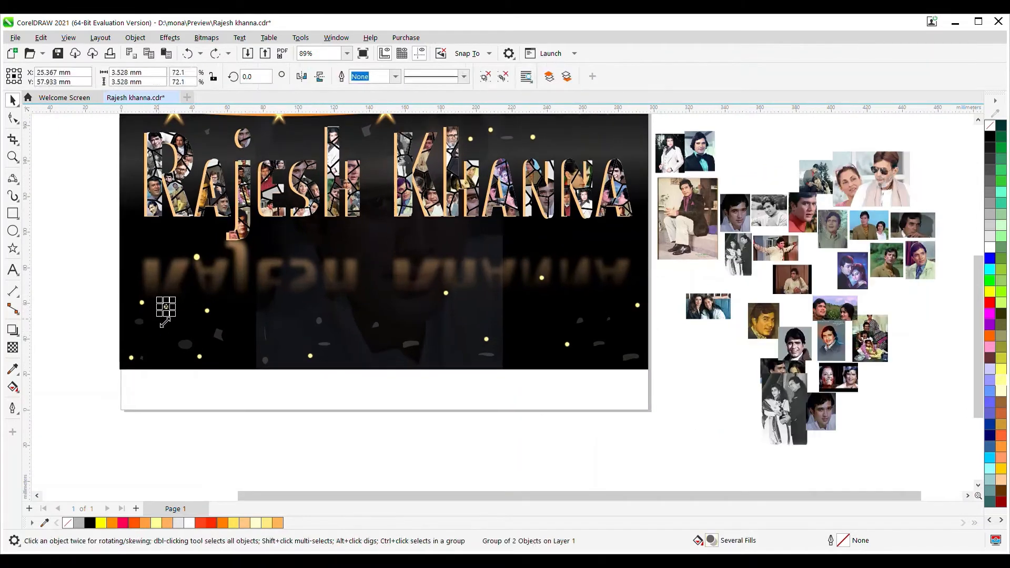
pyautogui.scroll(3, 166, 306)
pyautogui.click(136, 299)
# Slightly enlarge the glowing dot near the banner's lower edge, below the reflected s of Rajesh
pyautogui.click(240, 216)
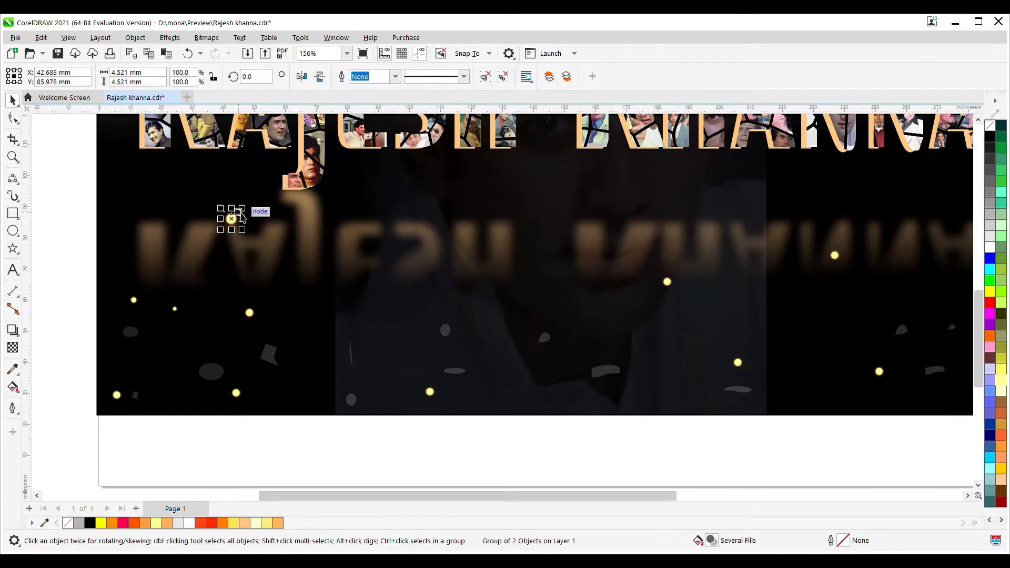
pyautogui.click(316, 405)
pyautogui.click(430, 392)
pyautogui.moveTo(421, 401); pyautogui.dragTo(416, 406)
pyautogui.click(579, 401)
# Scatter more copies of the glowing dot, about 2.3 to 4.3 mm across, over the banner's lower half and around the reflection
pyautogui.scroll(-2, 289, 397)
pyautogui.moveTo(203, 330); pyautogui.dragTo(344, 356)
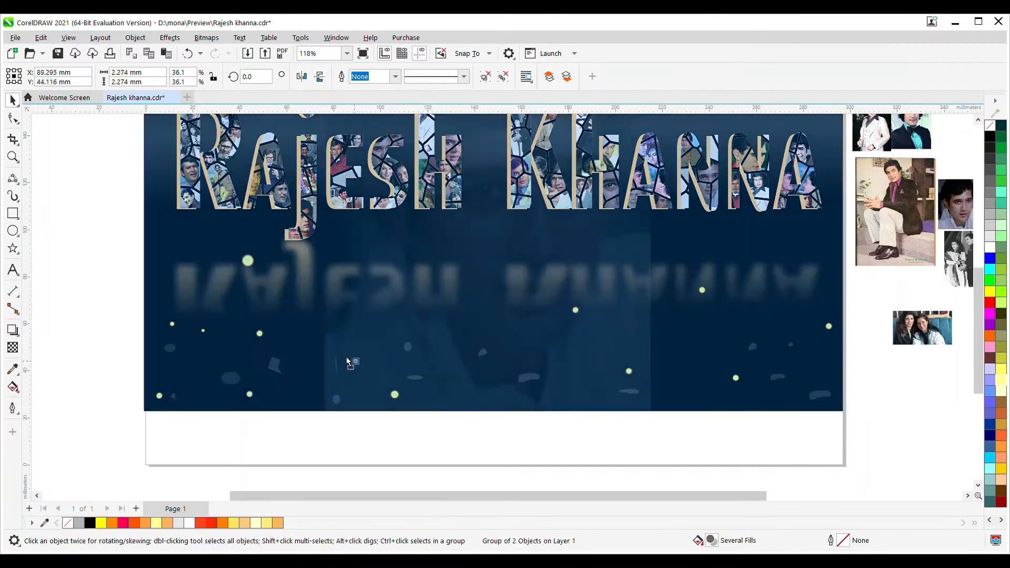
pyautogui.click(574, 311)
pyautogui.moveTo(566, 319); pyautogui.dragTo(562, 324)
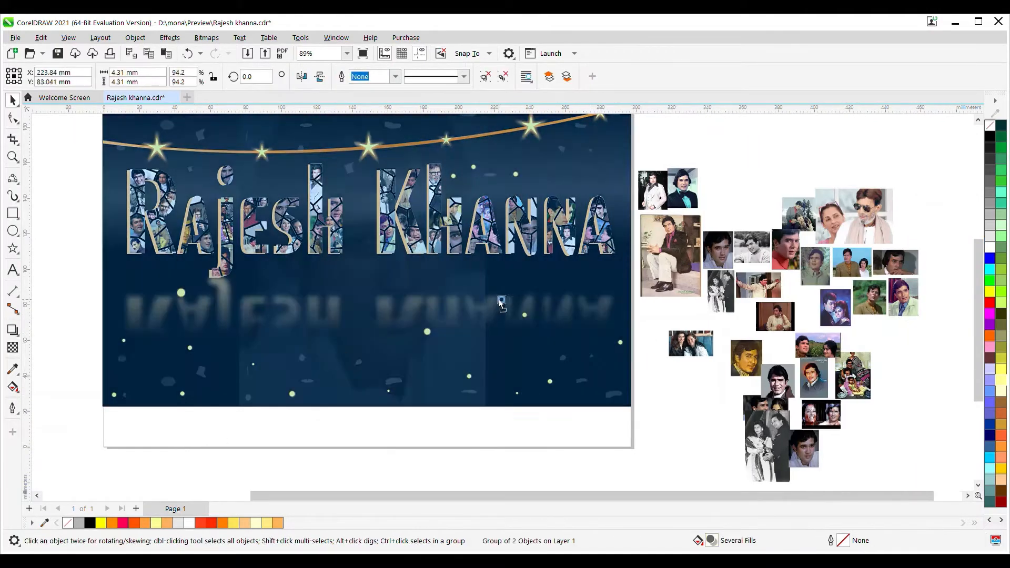
pyautogui.moveTo(499, 301); pyautogui.dragTo(446, 276)
pyautogui.hotkey('ctrl', 'z')
pyautogui.moveTo(180, 292); pyautogui.dragTo(181, 306)
pyautogui.moveTo(293, 394); pyautogui.dragTo(340, 308)
# Spread copies of the glowing dot, up to about 5.8 mm across, over the banner's upper area and around the lettering
pyautogui.hscroll(2, 621, 349)
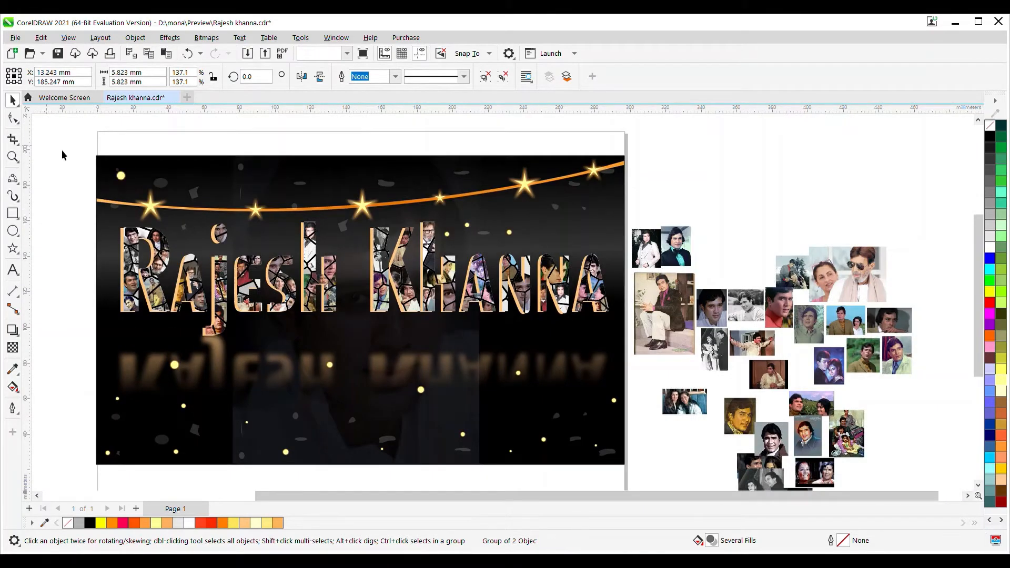
pyautogui.moveTo(129, 181); pyautogui.dragTo(342, 246)
pyautogui.moveTo(348, 252); pyautogui.dragTo(109, 258)
pyautogui.moveTo(110, 257); pyautogui.dragTo(363, 293)
pyautogui.moveTo(363, 294); pyautogui.dragTo(610, 272)
pyautogui.moveTo(610, 272); pyautogui.dragTo(609, 189)
pyautogui.moveTo(421, 389); pyautogui.dragTo(177, 169)
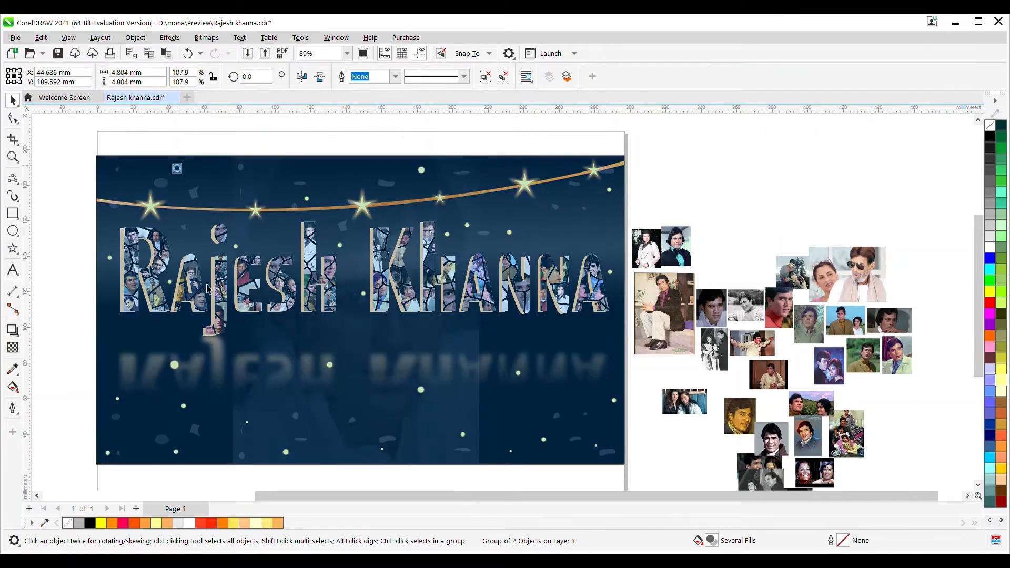
pyautogui.moveTo(610, 272); pyautogui.dragTo(614, 225)
# Delete the leftover portrait photos and the spare star lying outside the page
pyautogui.scroll(-1, 524, 212)
pyautogui.click(625, 195)
pyautogui.click(347, 278)
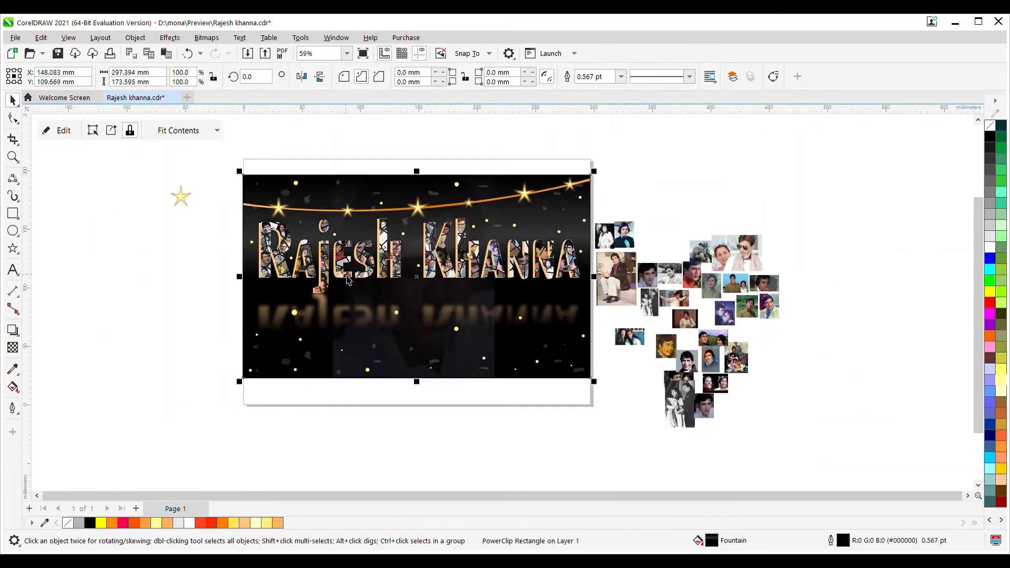
pyautogui.scroll(1, 520, 281)
pyautogui.scroll(-1, 649, 167)
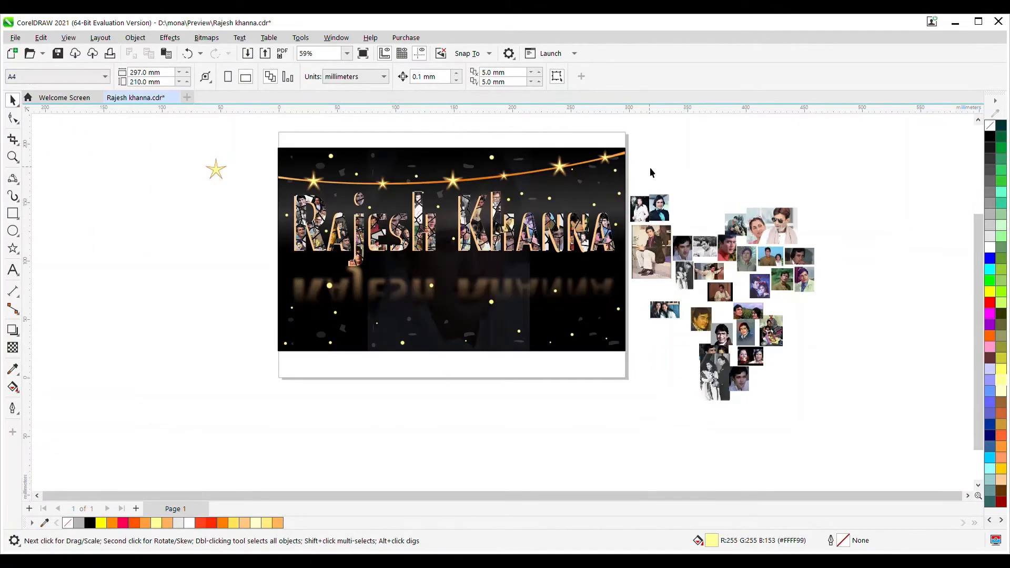
pyautogui.hscroll(-2, 681, 175)
pyautogui.moveTo(673, 179); pyautogui.dragTo(873, 421)
pyautogui.press('Delete')
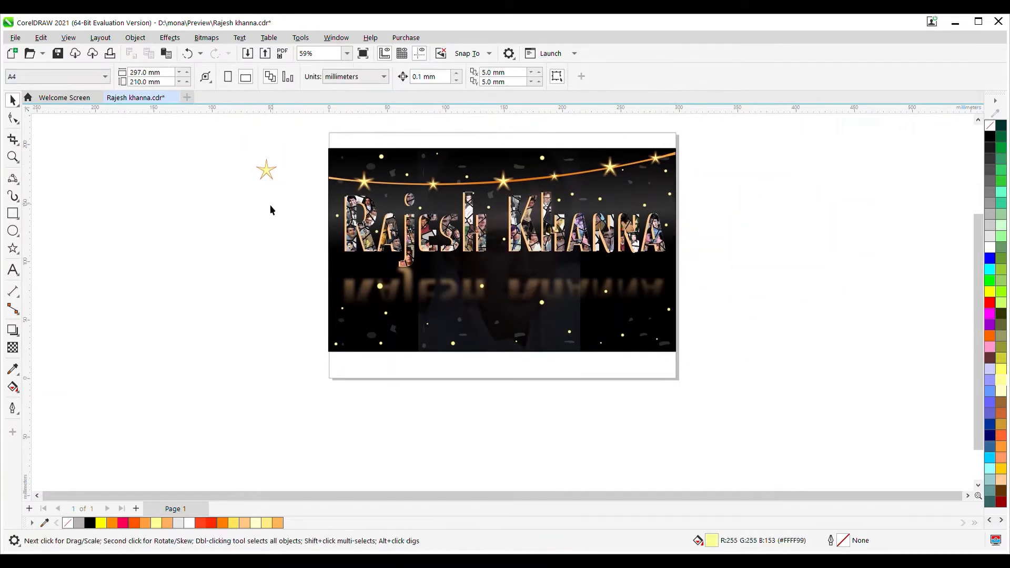
pyautogui.scroll(1, 650, 301)
# Draw a rectangle about 297 by 14 mm across the banner just below the lettering and fill it black
pyautogui.press('F6')
pyautogui.moveTo(225, 244); pyautogui.dragTo(685, 266)
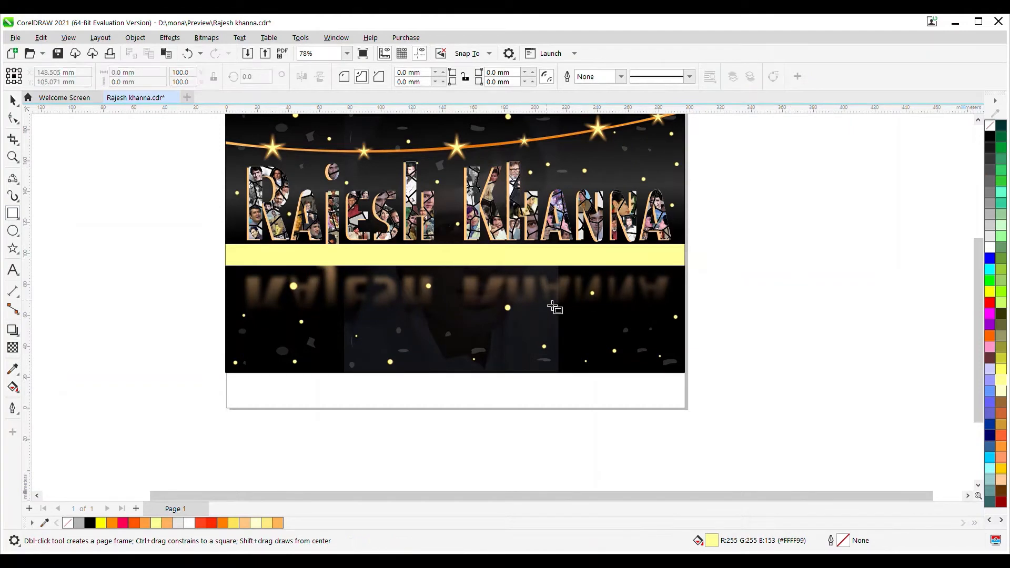
pyautogui.press('space')
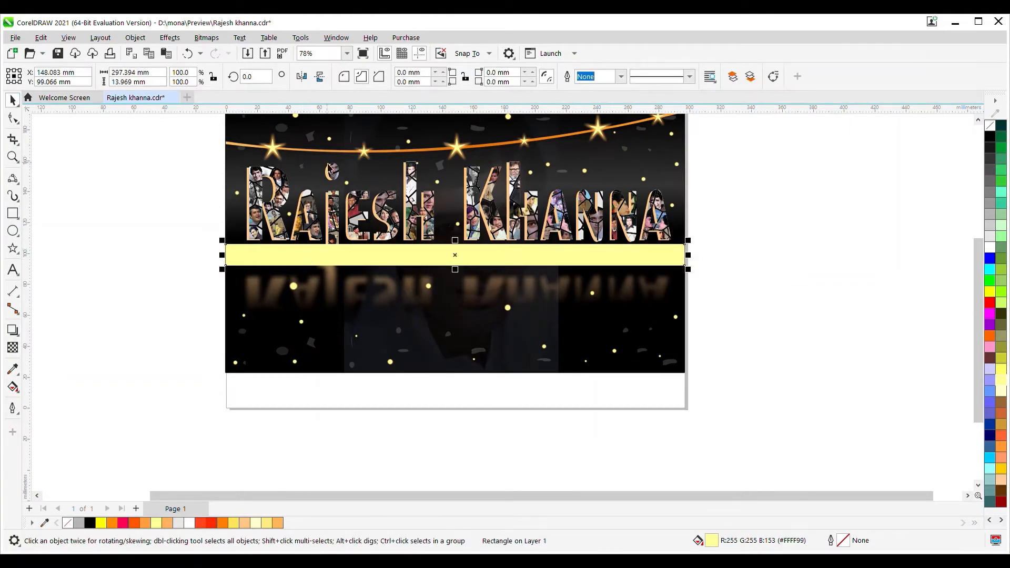
pyautogui.click(337, 219)
pyautogui.hotkey('shift', 'pageup')
pyautogui.click(236, 262)
pyautogui.click(90, 522)
# Apply a blur effect to the black rectangle to soften its edges
pyautogui.press('alt')
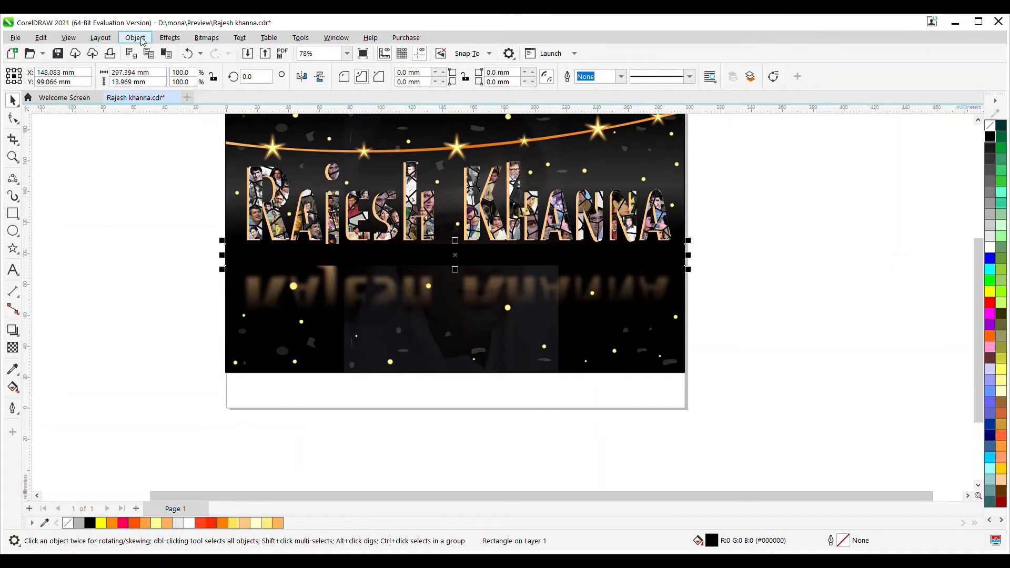
pyautogui.press('Right')
pyautogui.scroll(4, 363, 266)
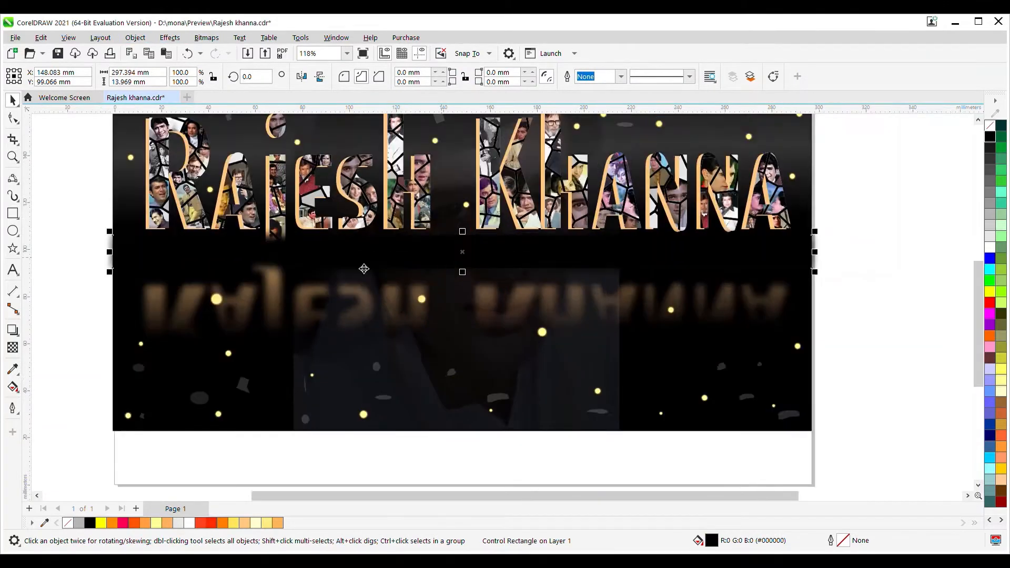
# Place the blurred black strip behind the lettering and align it across the banner between the name and its reflection
pyautogui.scroll(-1, 467, 288)
pyautogui.moveTo(467, 288); pyautogui.dragTo(468, 302)
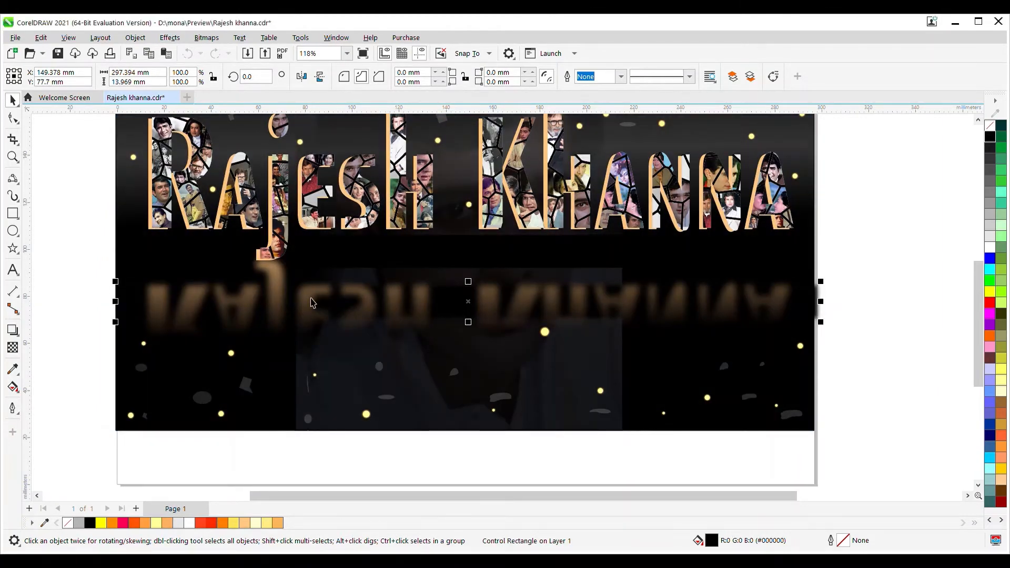
pyautogui.moveTo(796, 287); pyautogui.dragTo(802, 233)
pyautogui.moveTo(370, 255); pyautogui.dragTo(360, 256)
pyautogui.hotkey('ctrl', 'z')
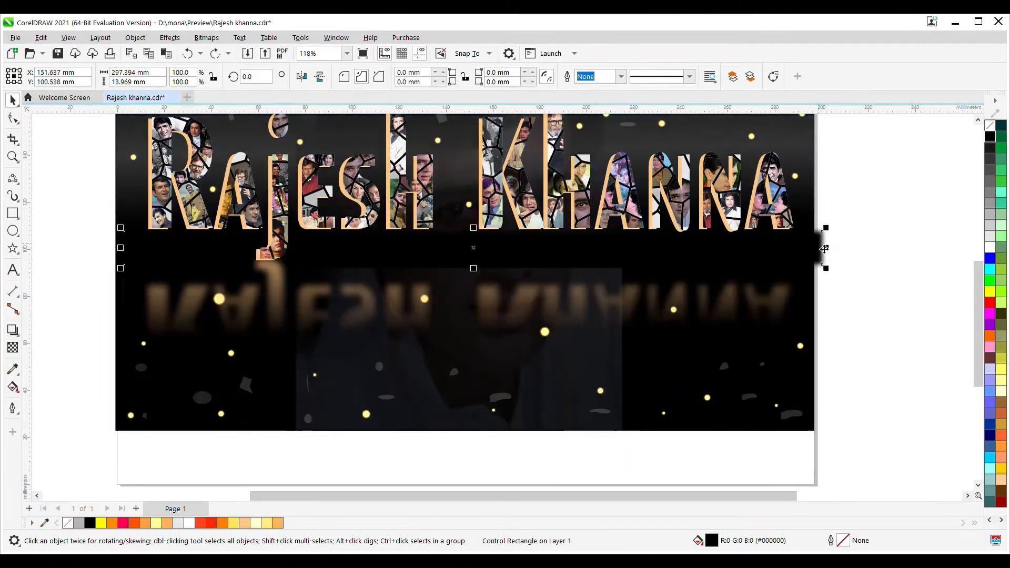
pyautogui.moveTo(812, 255); pyautogui.dragTo(803, 257)
pyautogui.scroll(-1, 247, 222)
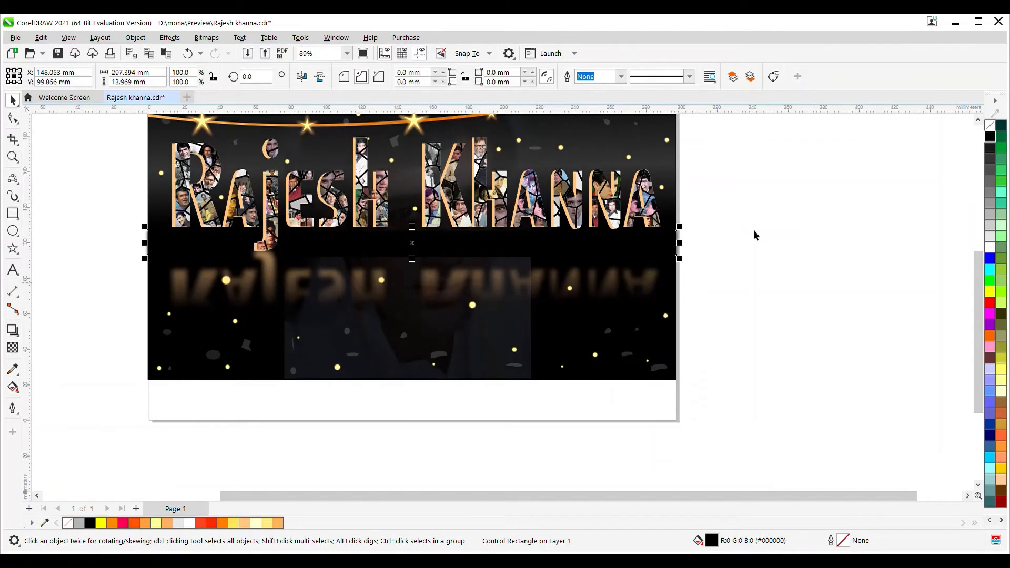
# Nudge the blurred black strip slightly upward and save the document
pyautogui.click(645, 244)
pyautogui.click(499, 265)
pyautogui.press('Escape')
pyautogui.click(633, 263)
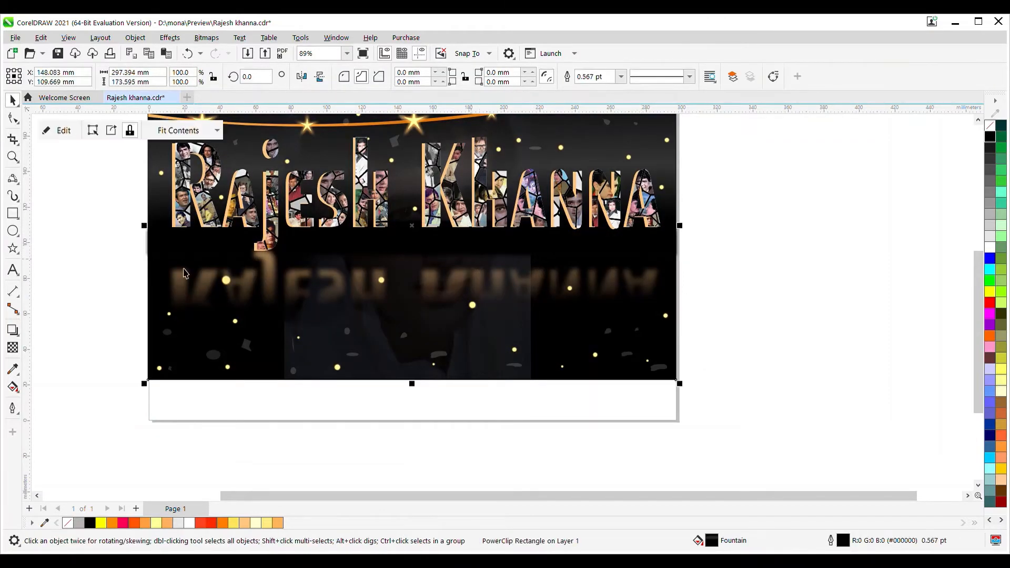
pyautogui.scroll(1, 729, 266)
pyautogui.moveTo(453, 259); pyautogui.dragTo(491, 270)
pyautogui.hotkey('ctrl', 'z')
pyautogui.scroll(-2, 310, 268)
pyautogui.hotkey('ctrl', 's')
pyautogui.click(810, 346)
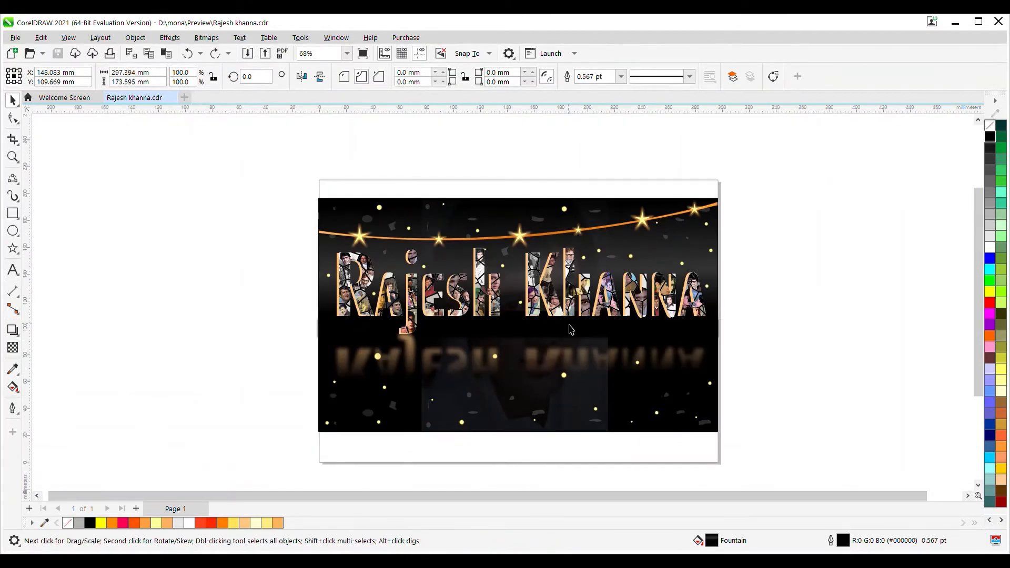
# Shorten the blurred black strip from both ends so it stays within the banner's side edges
pyautogui.click(570, 329)
pyautogui.scroll(2, 570, 329)
pyautogui.scroll(-1, 581, 418)
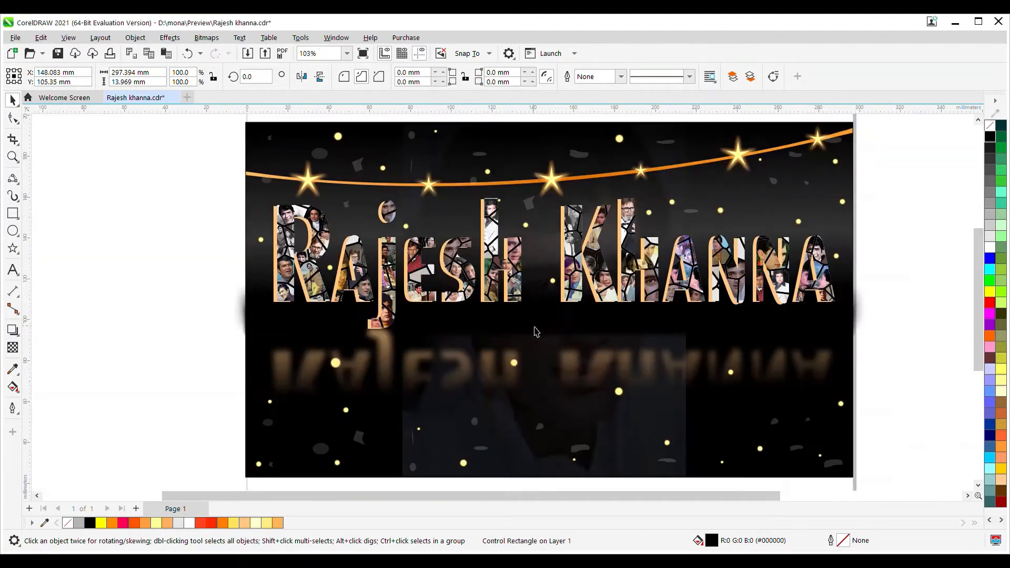
pyautogui.click(535, 337)
pyautogui.scroll(-2, 268, 320)
pyautogui.moveTo(236, 310); pyautogui.dragTo(248, 310)
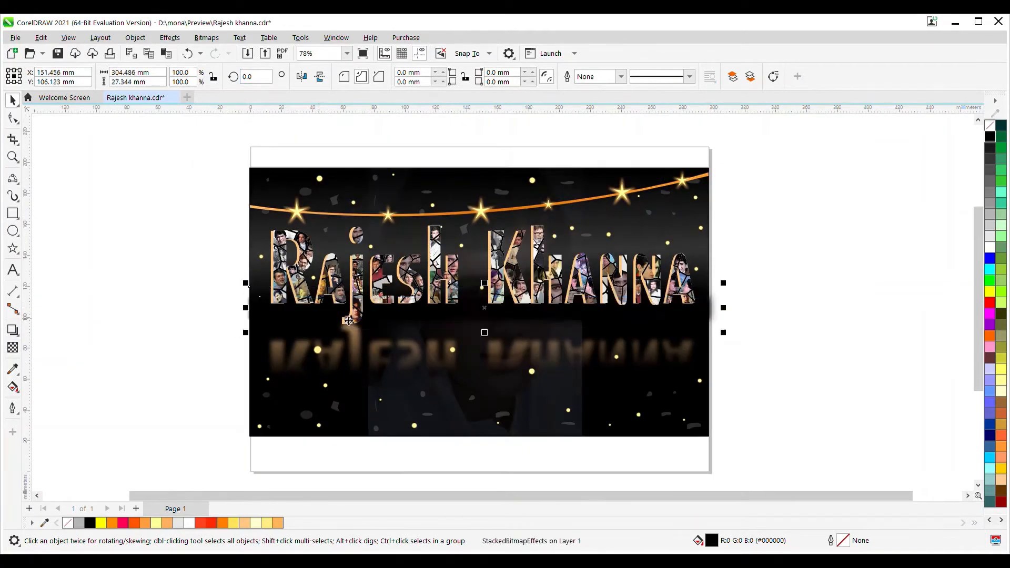
pyautogui.scroll(6, 710, 314)
pyautogui.moveTo(723, 309); pyautogui.dragTo(705, 306)
pyautogui.scroll(-6, 707, 310)
pyautogui.scroll(3, 295, 310)
pyautogui.moveTo(209, 306); pyautogui.dragTo(218, 310)
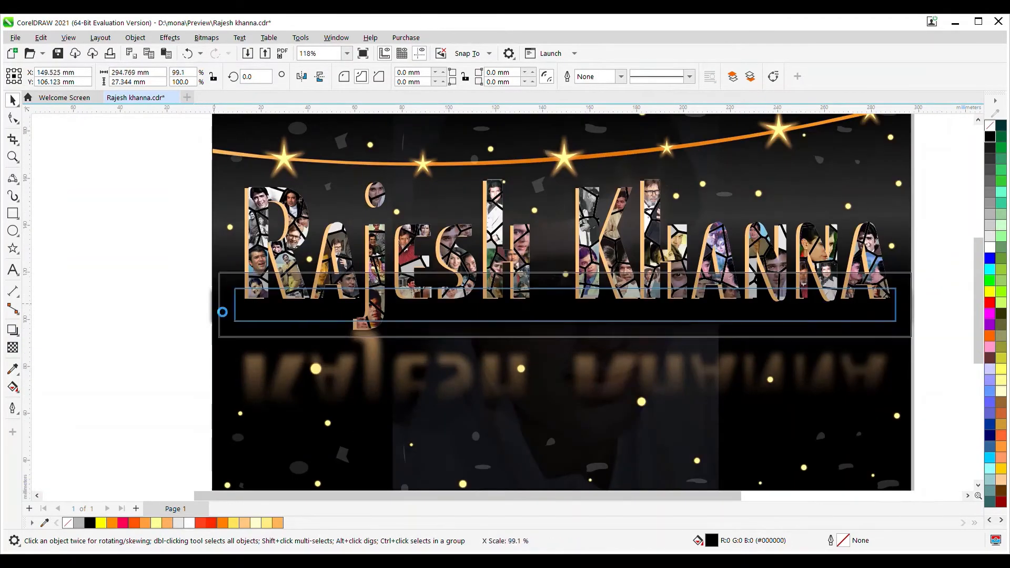
pyautogui.scroll(4, 217, 310)
pyautogui.scroll(-6, 221, 252)
pyautogui.moveTo(834, 258); pyautogui.dragTo(832, 258)
pyautogui.press('Escape')
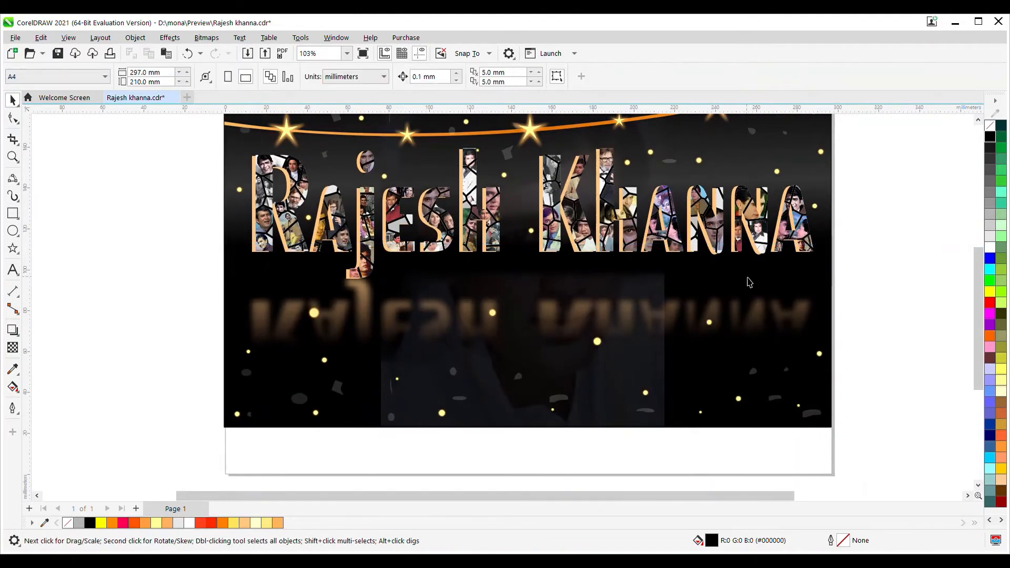
# Try a light grey (#CCCCCC) fill on the base lettering behind the photo-filled name
pyautogui.scroll(1, 750, 177)
pyautogui.scroll(-1, 473, 252)
pyautogui.scroll(1, 494, 263)
pyautogui.click(289, 170)
pyautogui.scroll(2, 284, 169)
pyautogui.scroll(-4, 147, 193)
pyautogui.scroll(2, 145, 198)
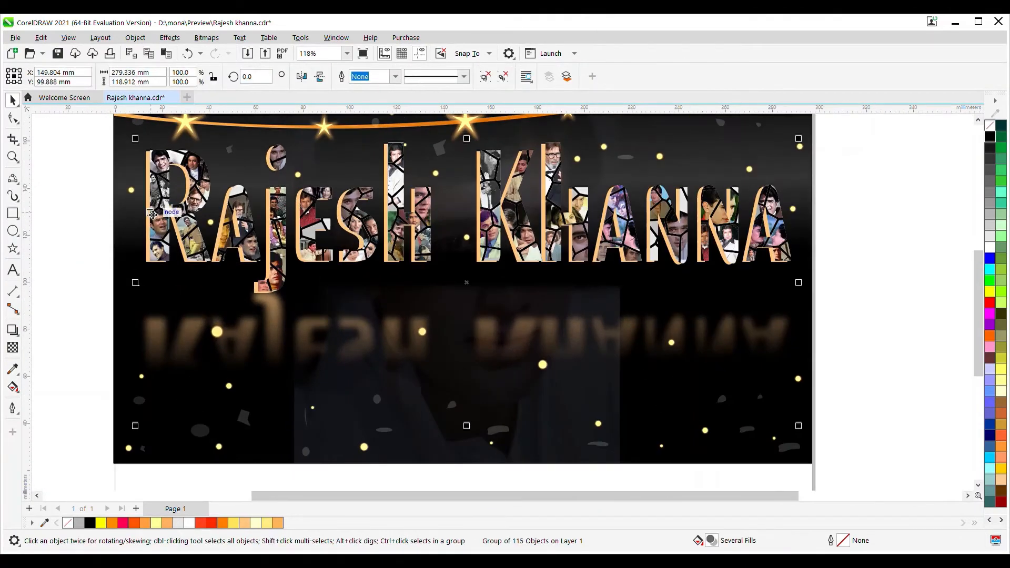
pyautogui.keyDown('ctrl'); pyautogui.click(145, 202); pyautogui.keyUp('ctrl')
pyautogui.scroll(-4, 427, 270)
pyautogui.click(989, 214)
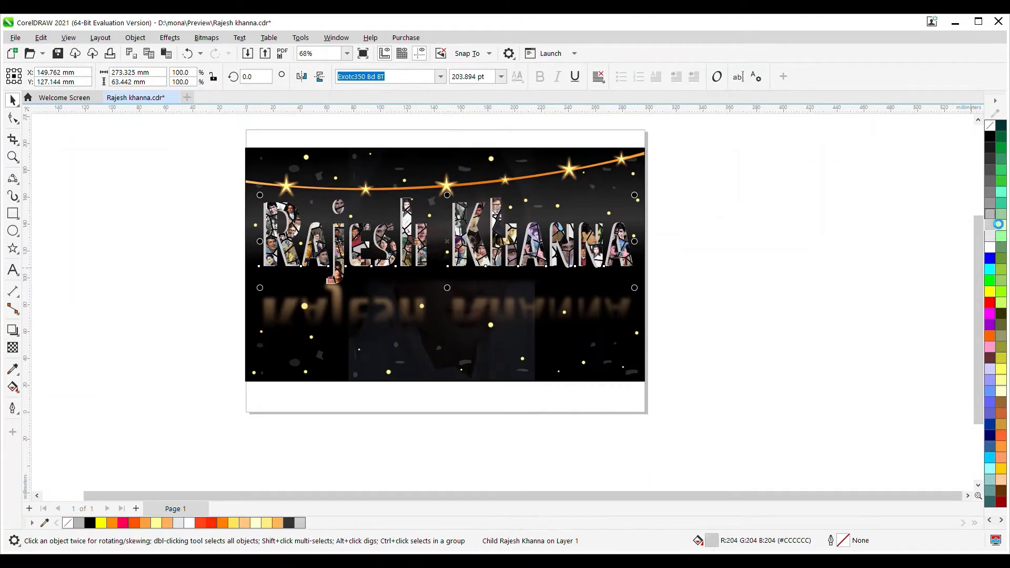
pyautogui.scroll(5, 384, 274)
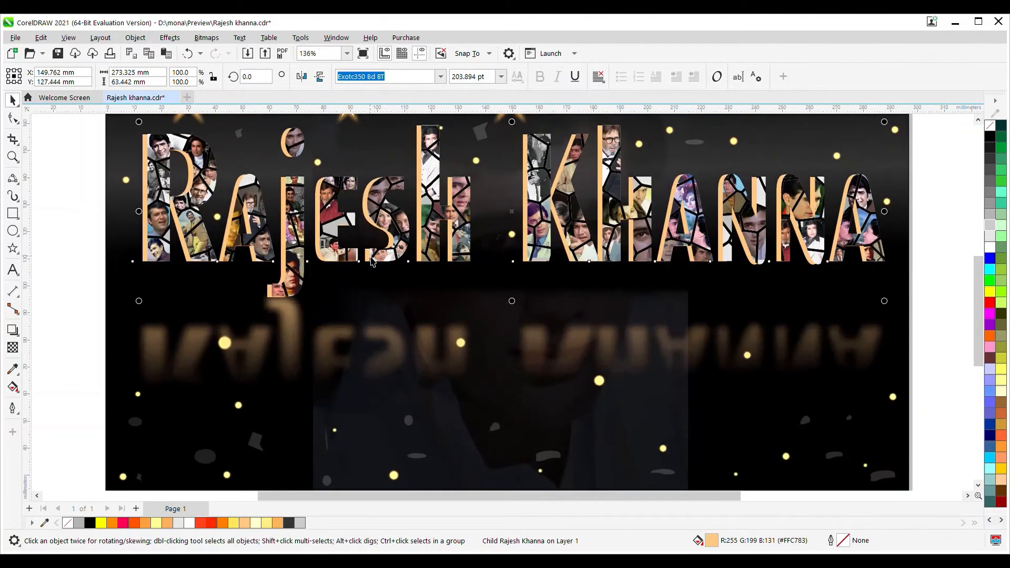
pyautogui.scroll(-5, 337, 242)
pyautogui.press('Delete')
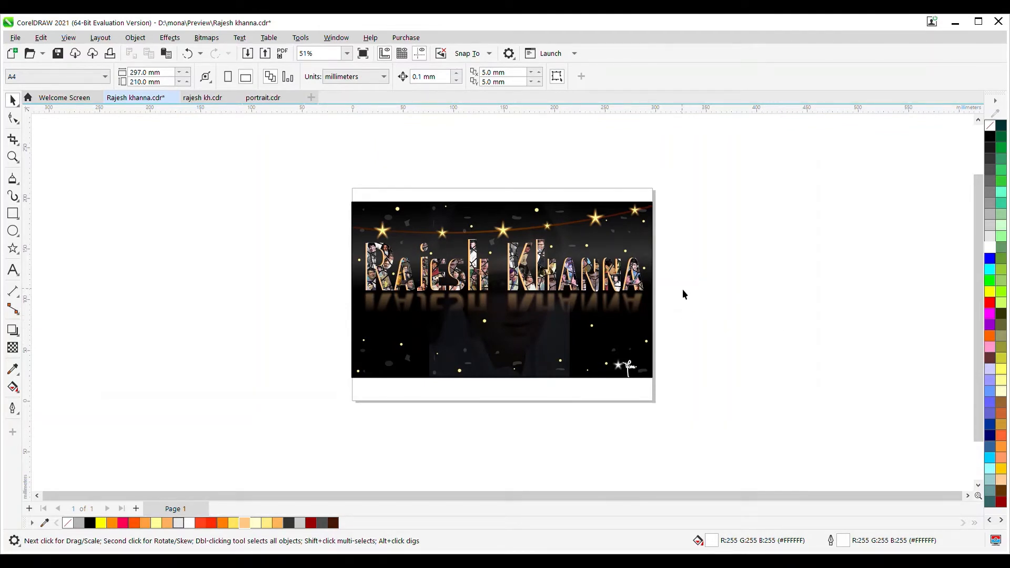
# Examine the finished banner and the cracked, photo-filled letters of Rajesh up close
pyautogui.scroll(3, 683, 294)
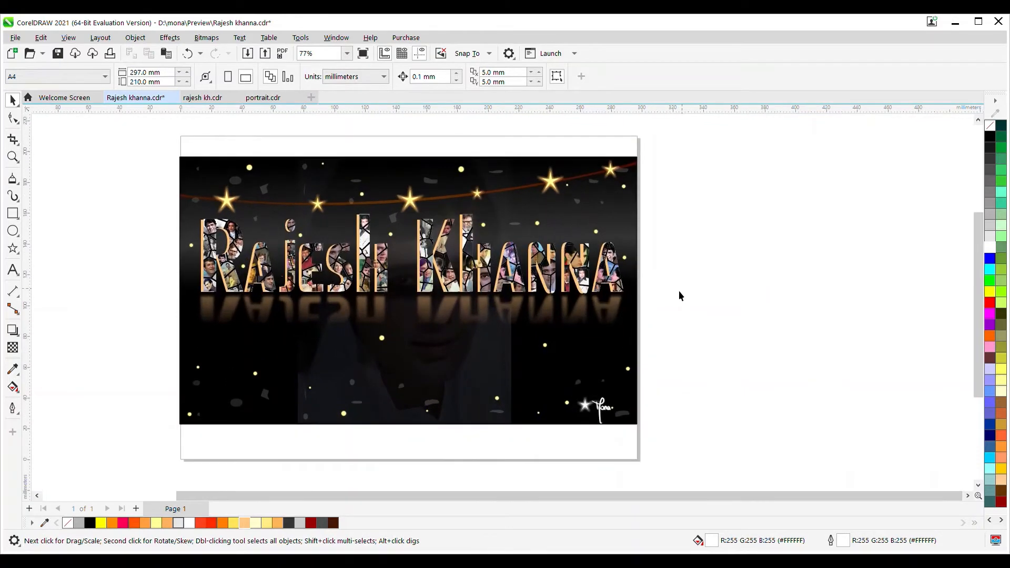
pyautogui.hscroll(-2, 674, 293)
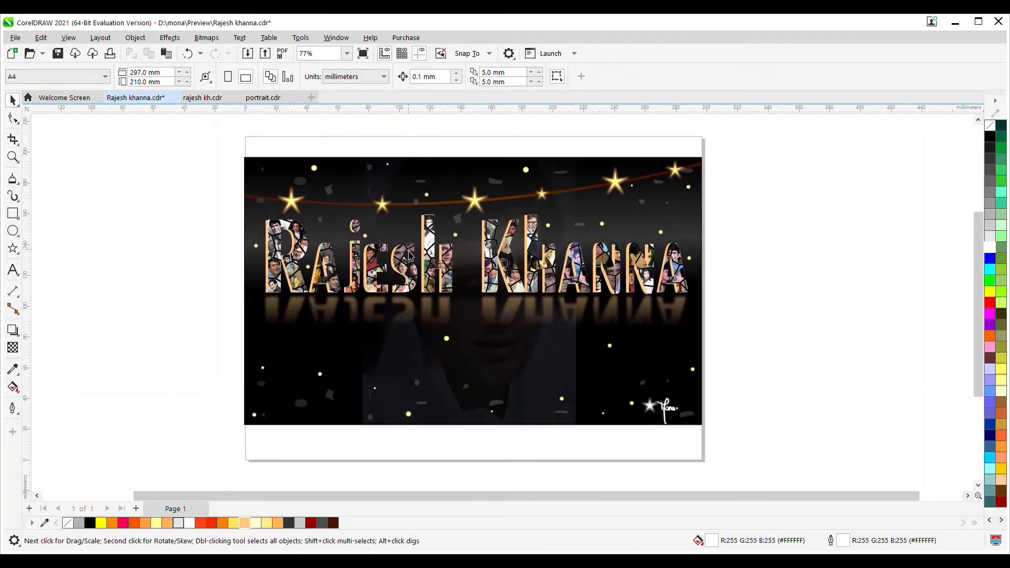
pyautogui.scroll(1, 410, 259)
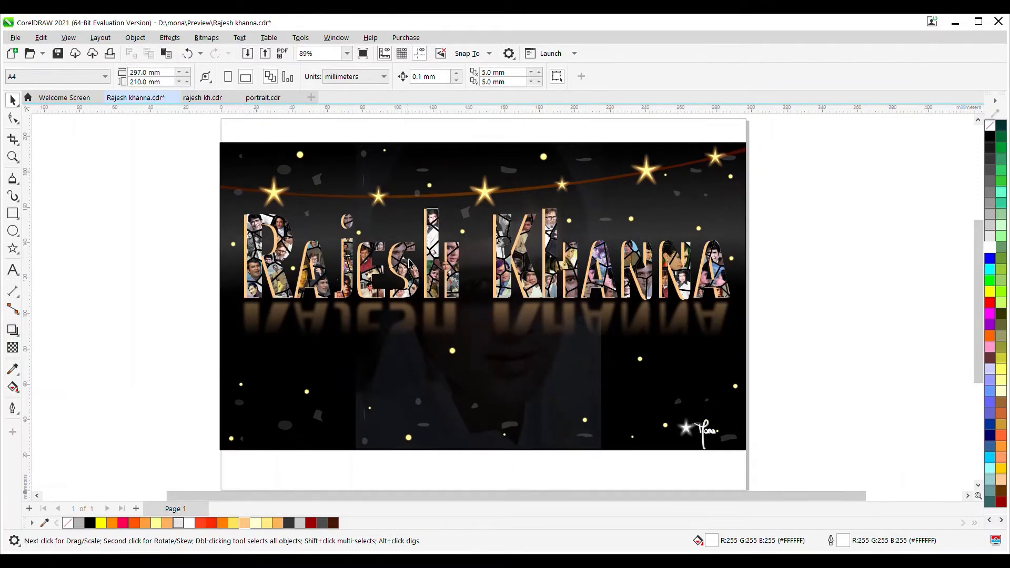
pyautogui.scroll(5, 317, 228)
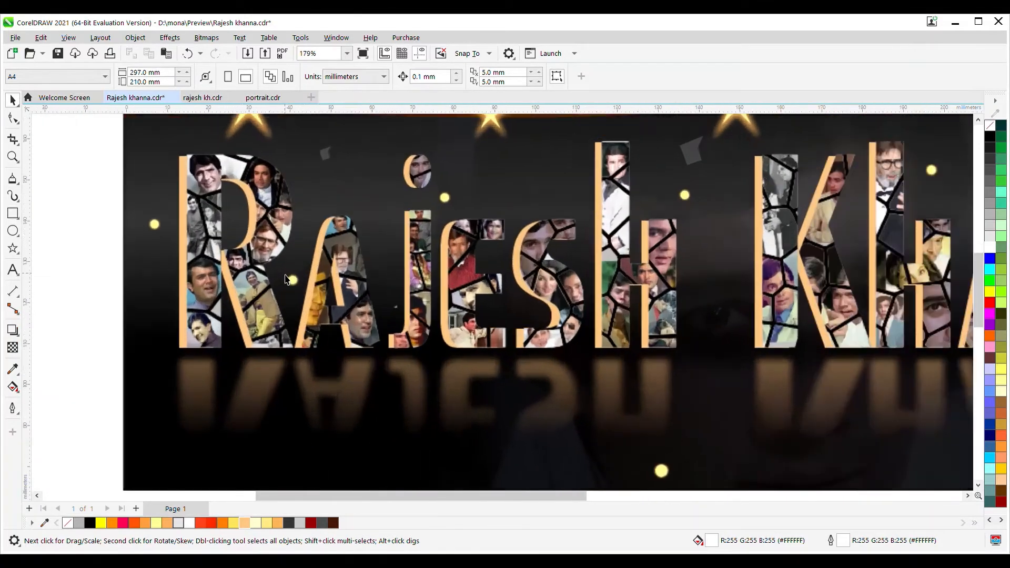
pyautogui.scroll(1, 262, 249)
pyautogui.scroll(1, 270, 237)
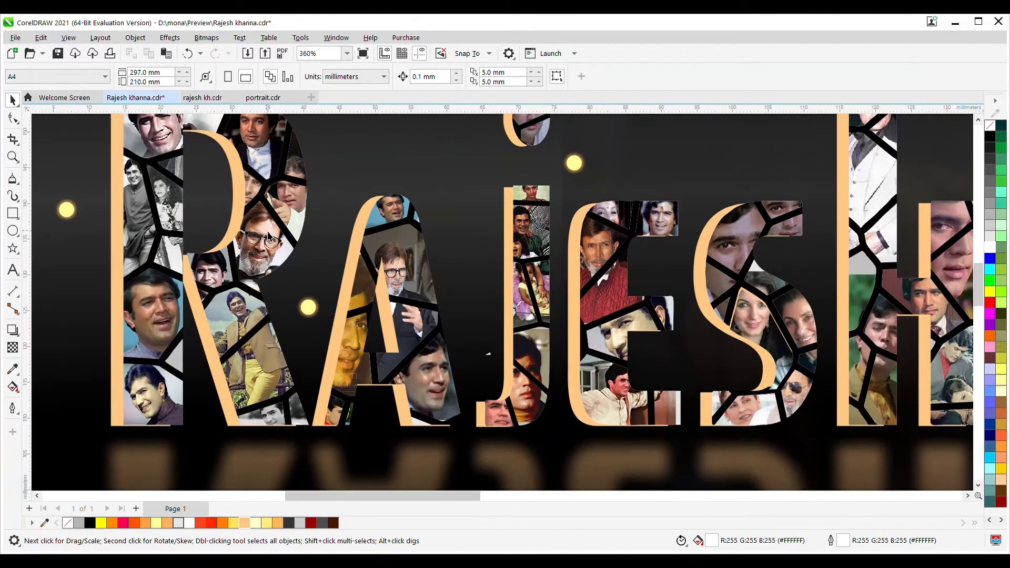
pyautogui.scroll(1, 271, 239)
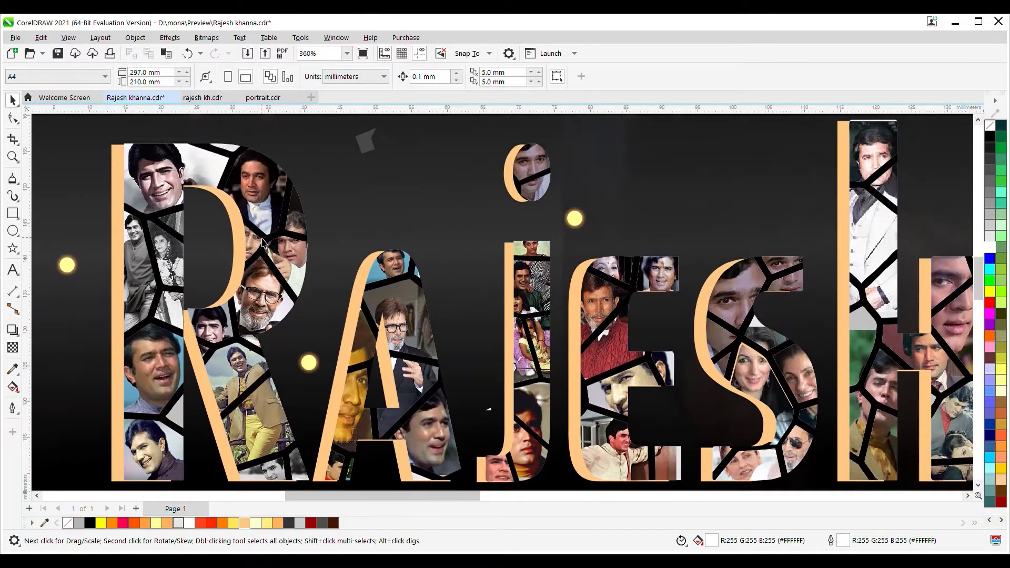
# Shift the photo-filled R off its peach base letter to expose the base, and undo the move
pyautogui.moveTo(266, 243); pyautogui.dragTo(487, 243)
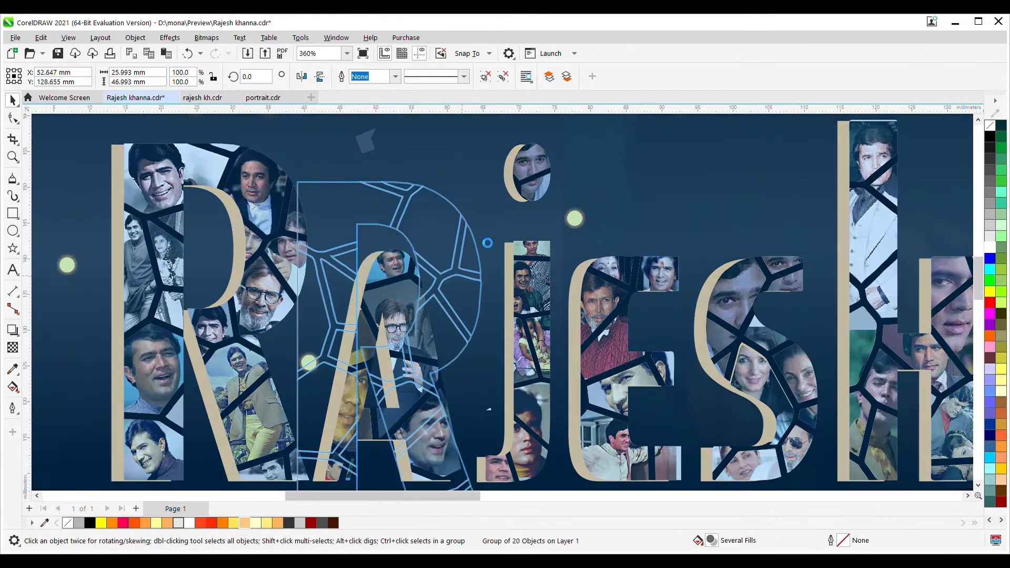
pyautogui.moveTo(439, 177); pyautogui.dragTo(440, 175)
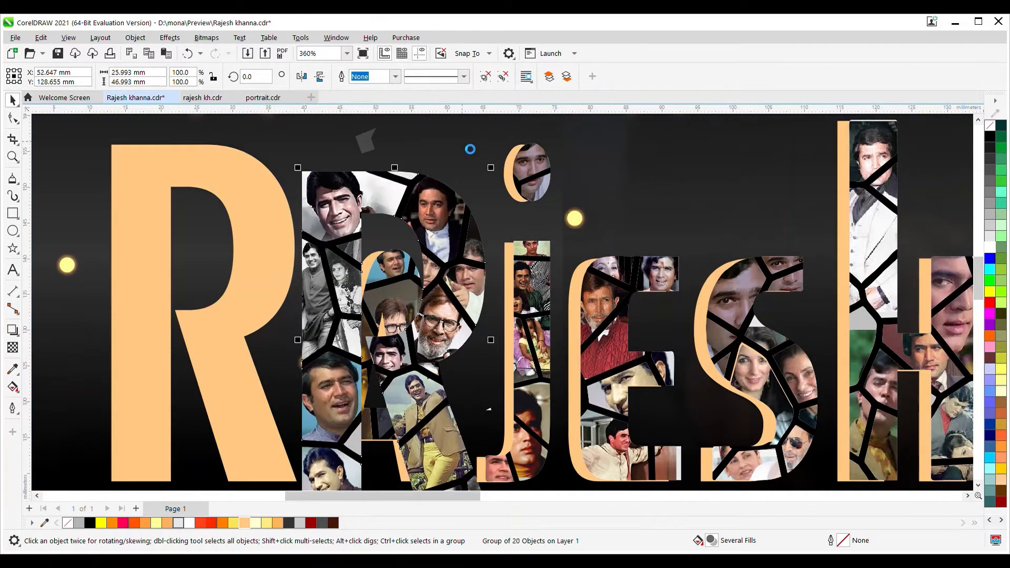
pyautogui.hotkey('ctrl', 'z')
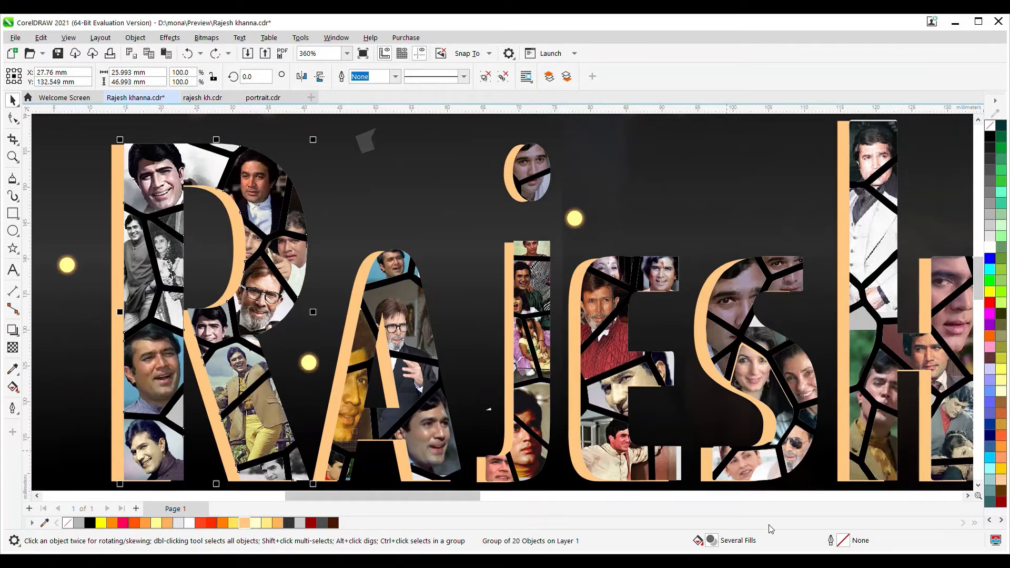
# Examine the cracked, photo-filled letters up close, going from Rajesh across to the end of Khanna
pyautogui.hscroll(5, 755, 482)
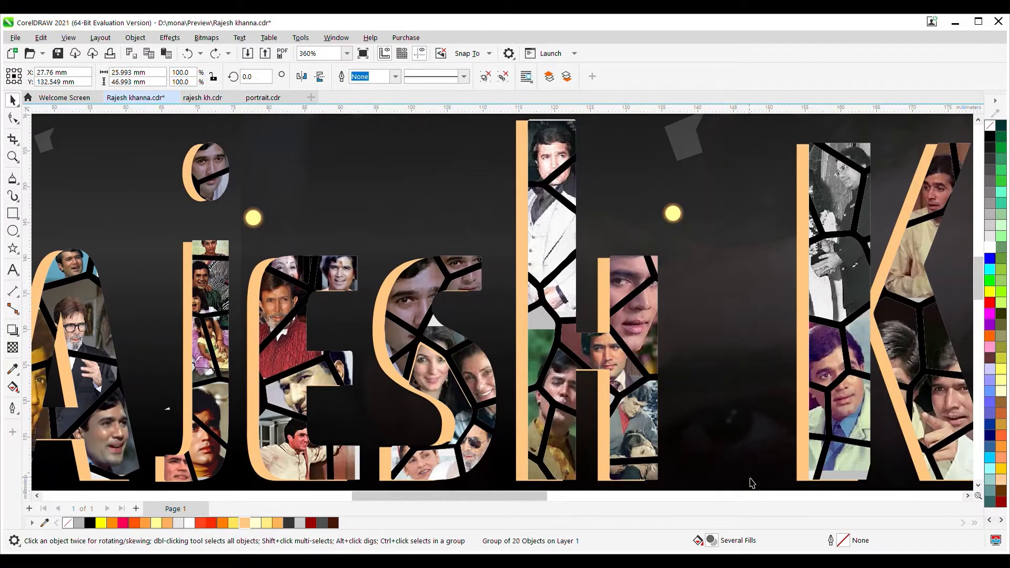
pyautogui.hscroll(3, 751, 482)
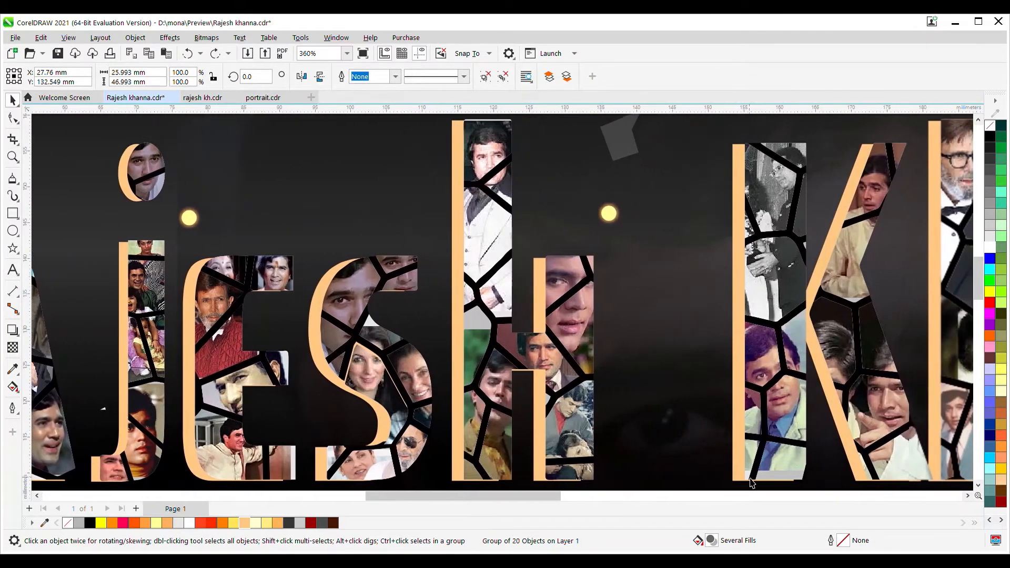
pyautogui.hscroll(2, 751, 483)
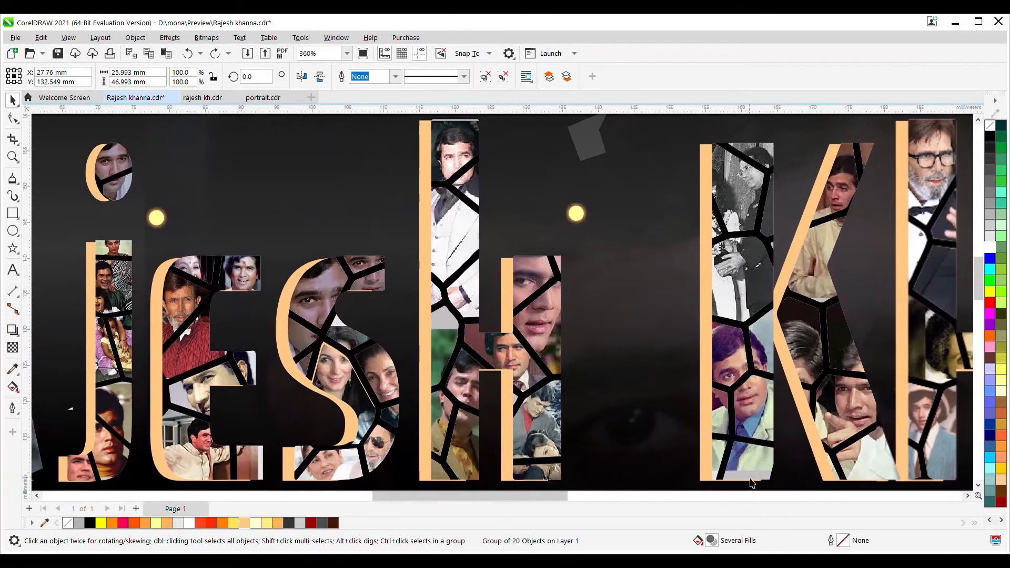
pyautogui.hscroll(3, 752, 482)
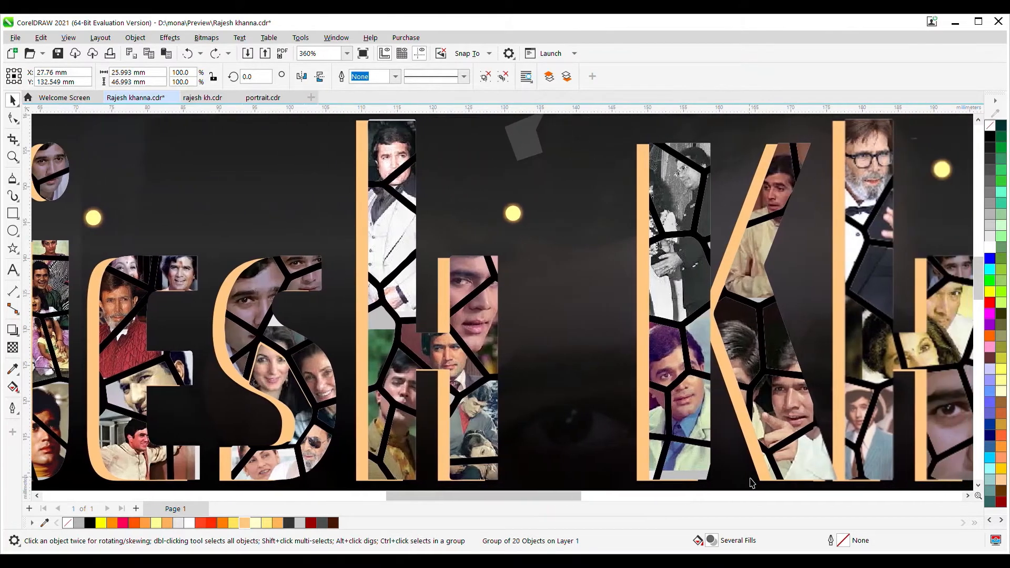
pyautogui.hscroll(2, 751, 482)
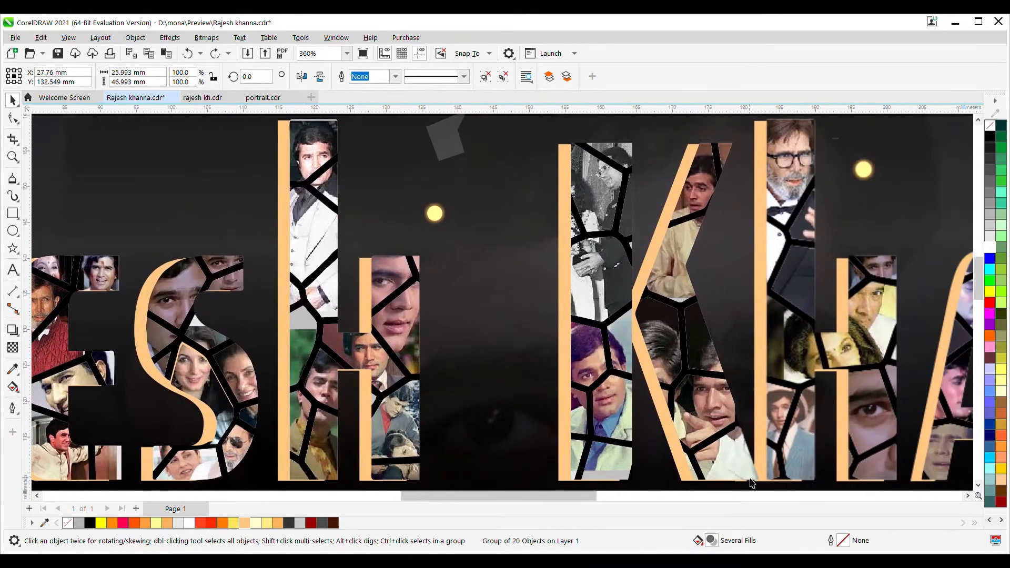
pyautogui.hscroll(1, 751, 483)
pyautogui.hscroll(2, 752, 482)
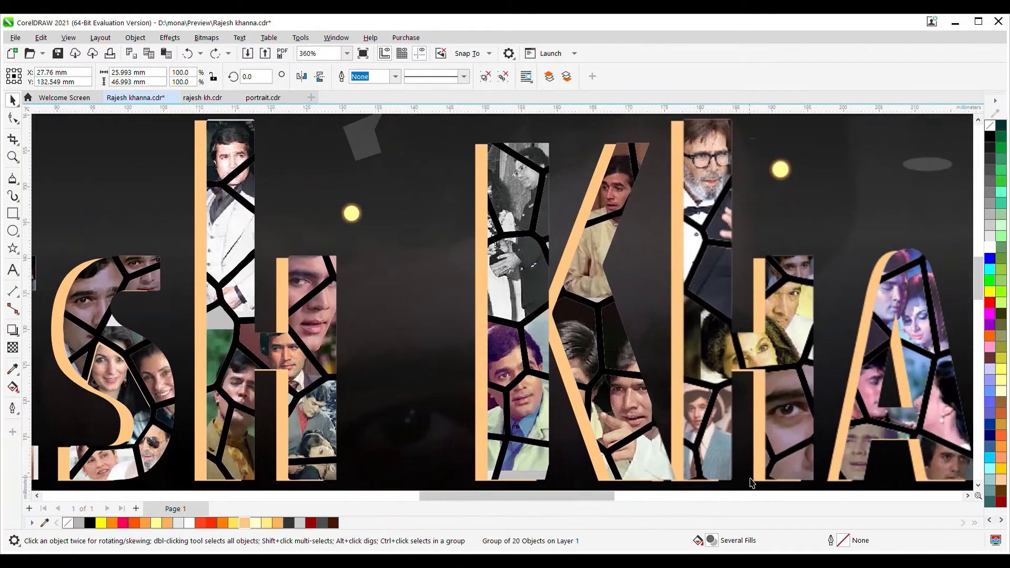
pyautogui.hscroll(2, 752, 483)
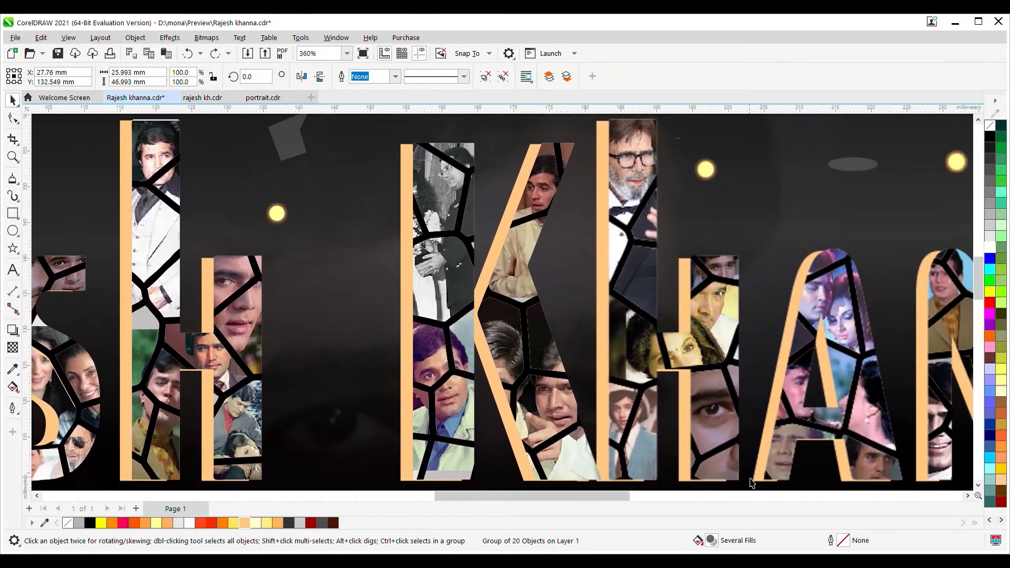
pyautogui.hscroll(1, 752, 483)
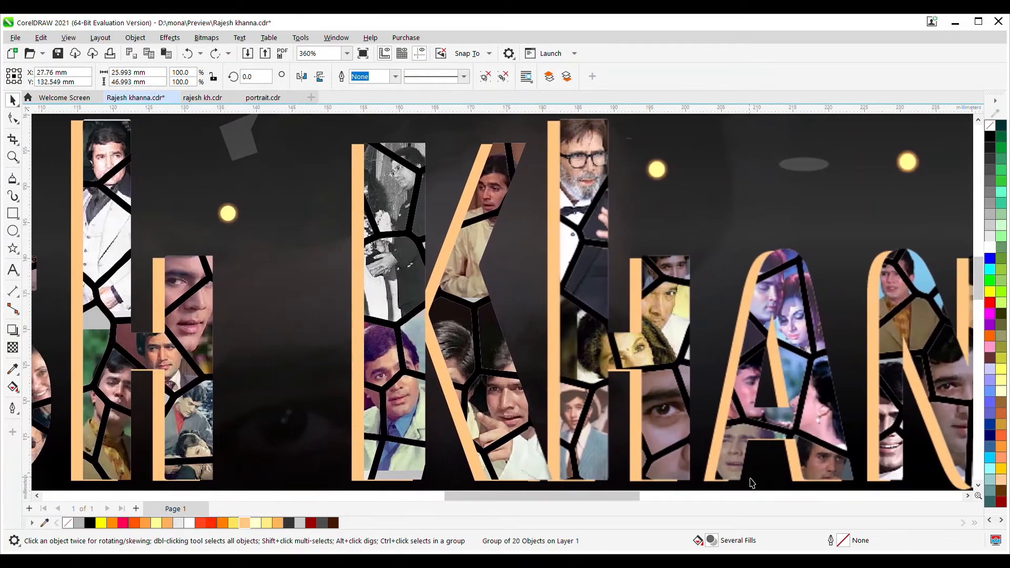
pyautogui.hscroll(2, 751, 482)
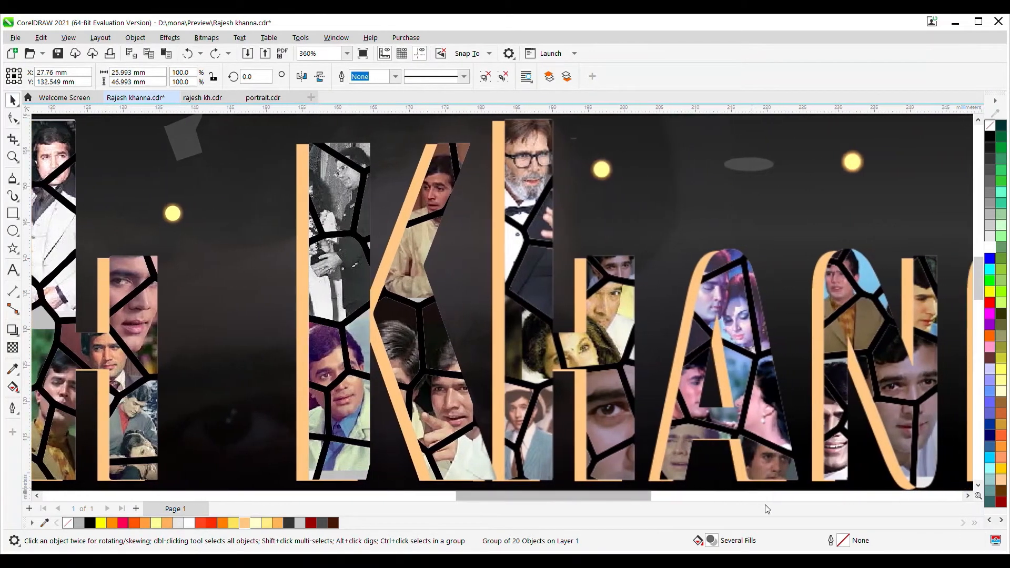
pyautogui.hscroll(2, 766, 509)
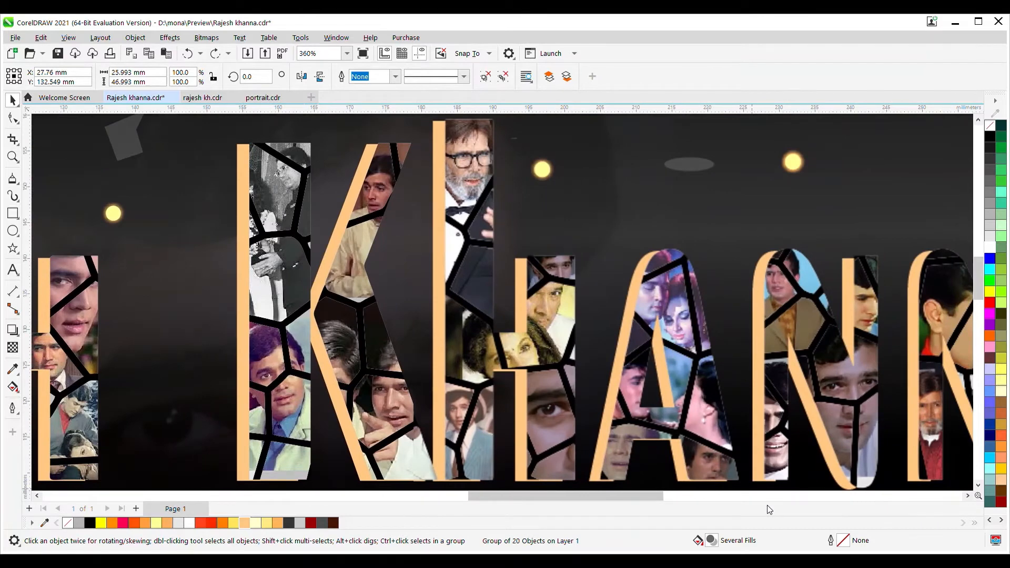
pyautogui.hscroll(2, 769, 509)
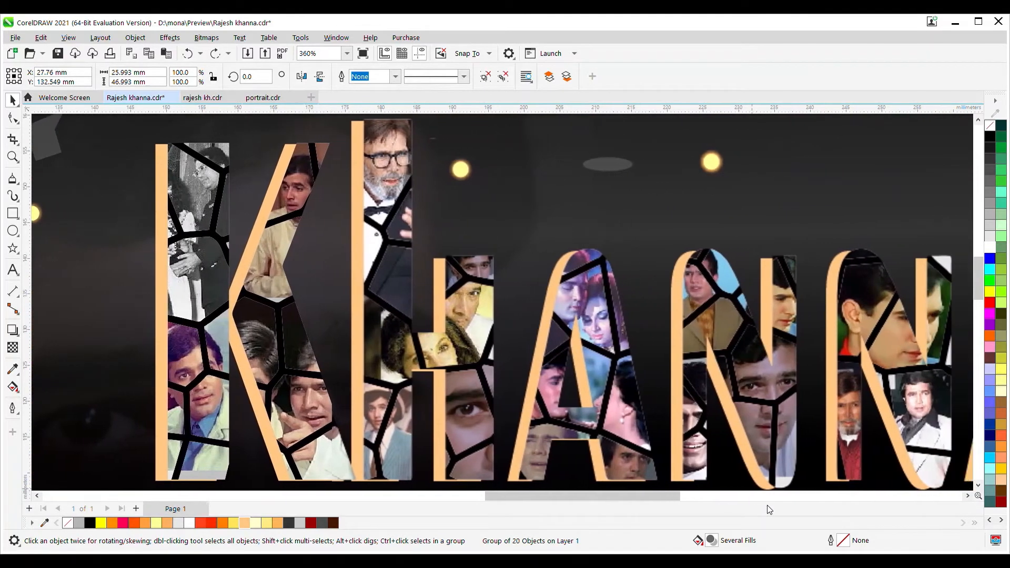
pyautogui.hscroll(3, 769, 509)
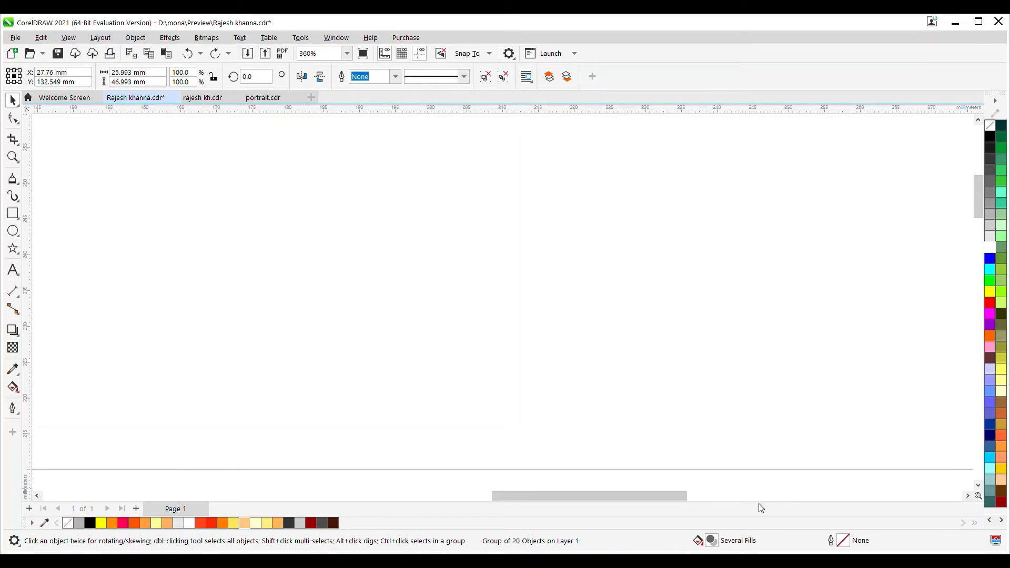
# Review the whole banner and examine the photo portraits inside the closing letters of Khanna up close
pyautogui.scroll(-4, 625, 374)
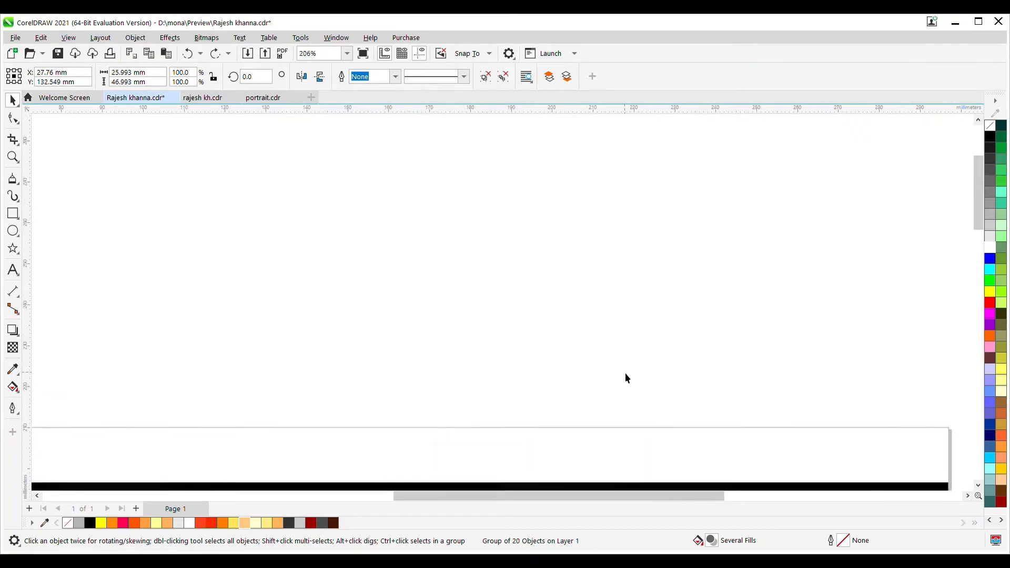
pyautogui.scroll(-4, 626, 377)
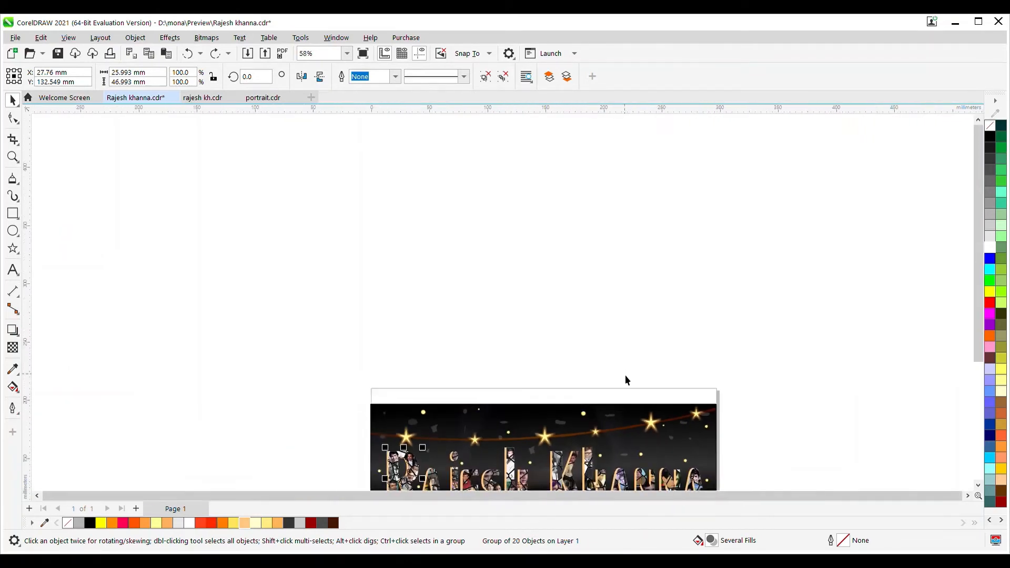
pyautogui.scroll(-4, 668, 440)
pyautogui.hscroll(1, 674, 417)
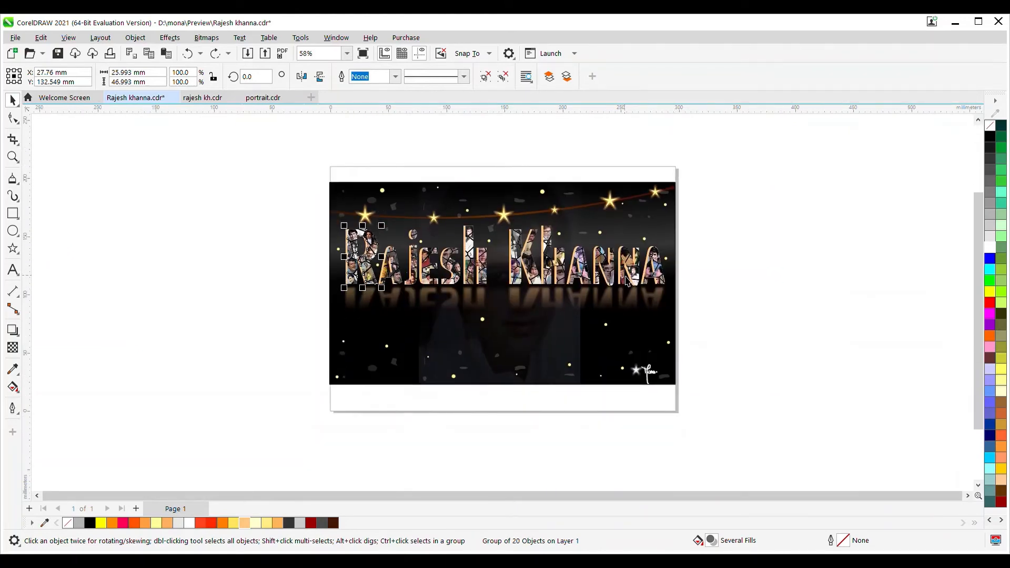
pyautogui.scroll(3, 625, 281)
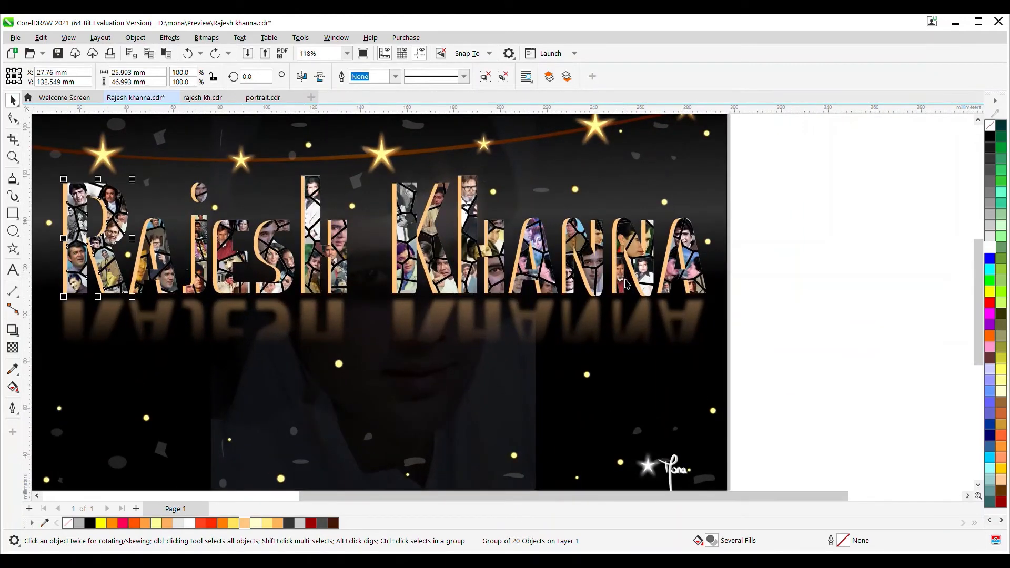
pyautogui.scroll(3, 648, 269)
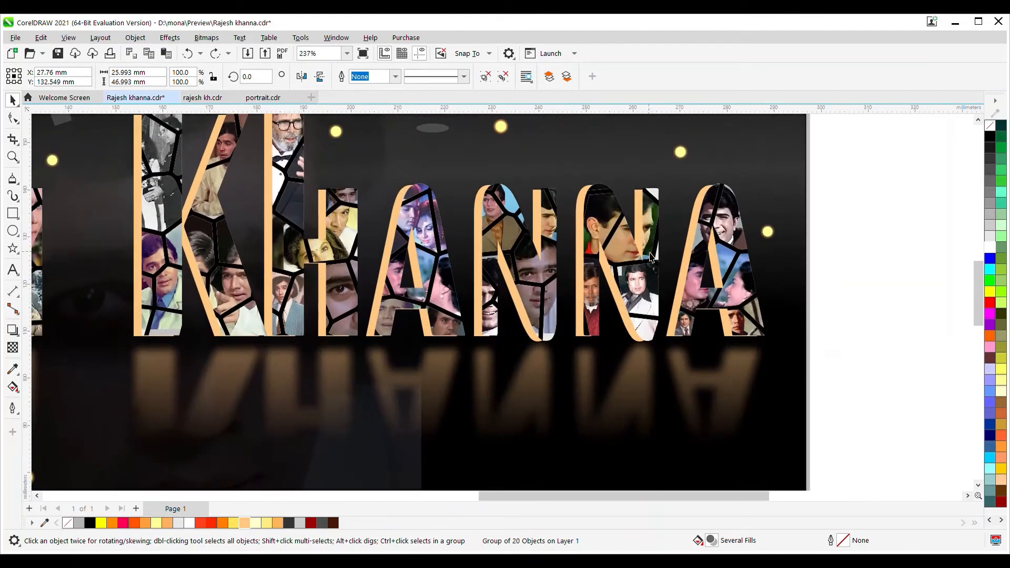
pyautogui.scroll(3, 651, 260)
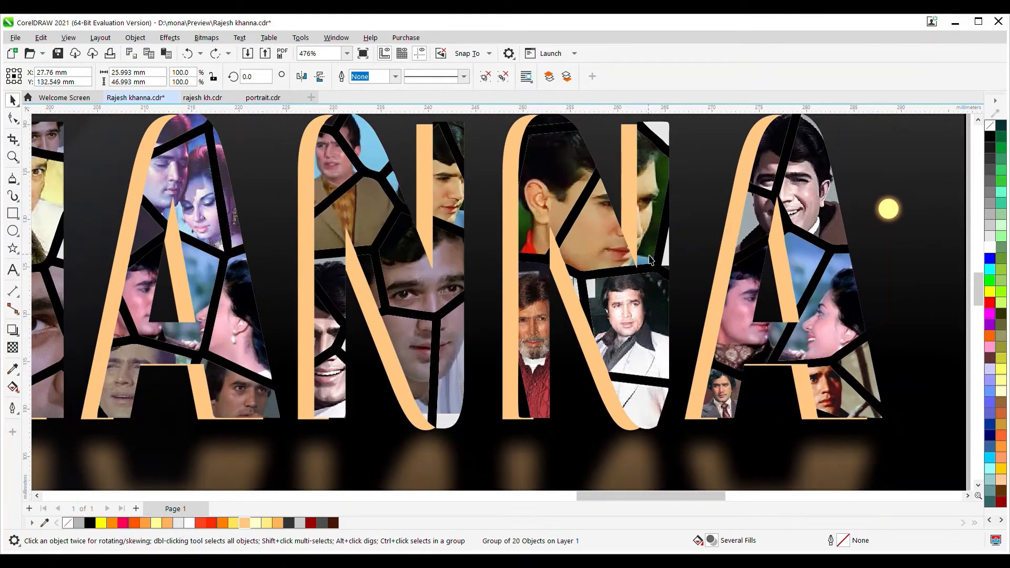
pyautogui.hscroll(-2, 634, 431)
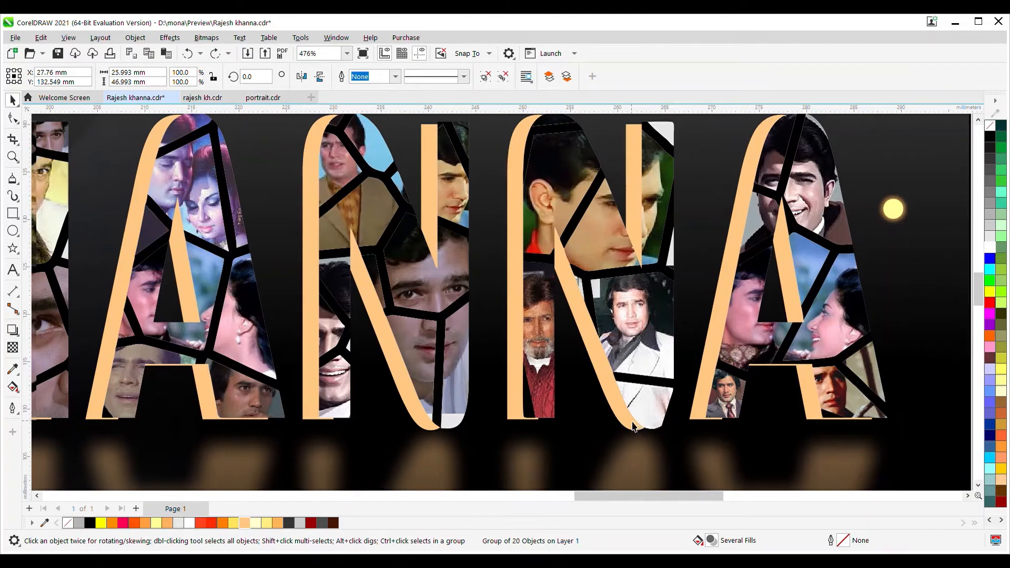
pyautogui.scroll(-3, 634, 405)
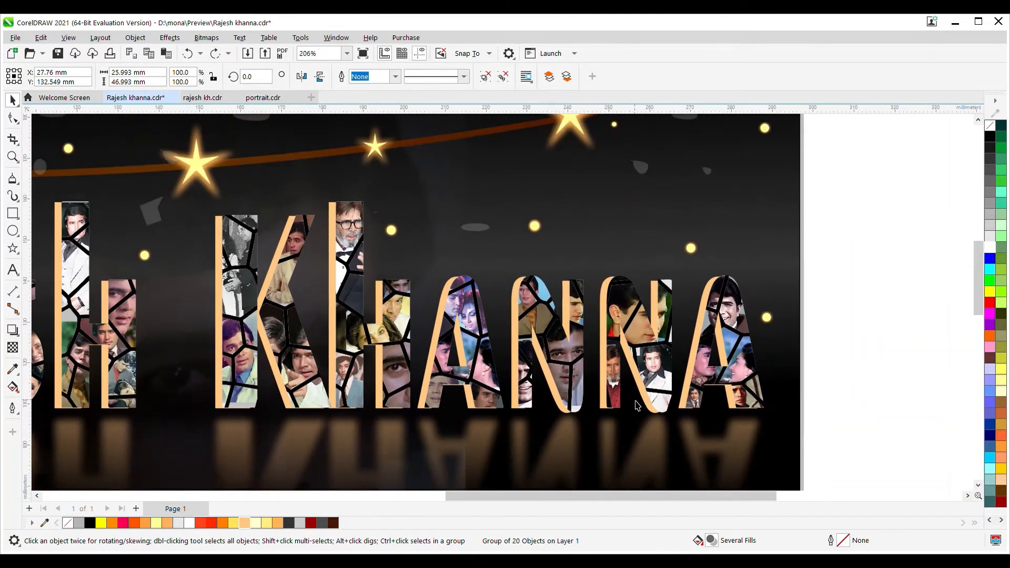
pyautogui.scroll(-3, 636, 405)
# Nudge the photo-filled letter R down by 0.1 mm, to a Y position of 132.449 mm
pyautogui.scroll(3, 164, 406)
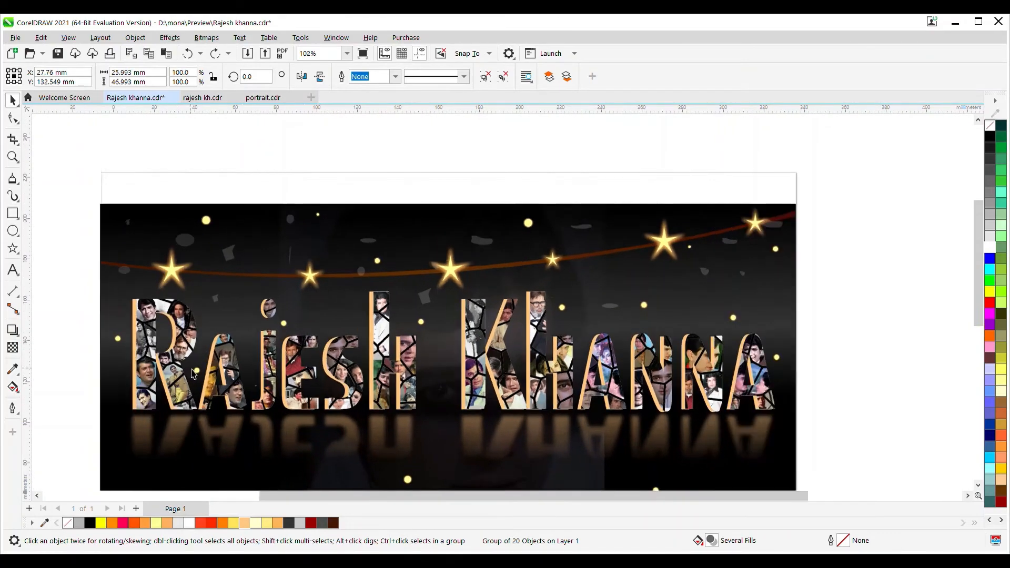
pyautogui.scroll(3, 131, 337)
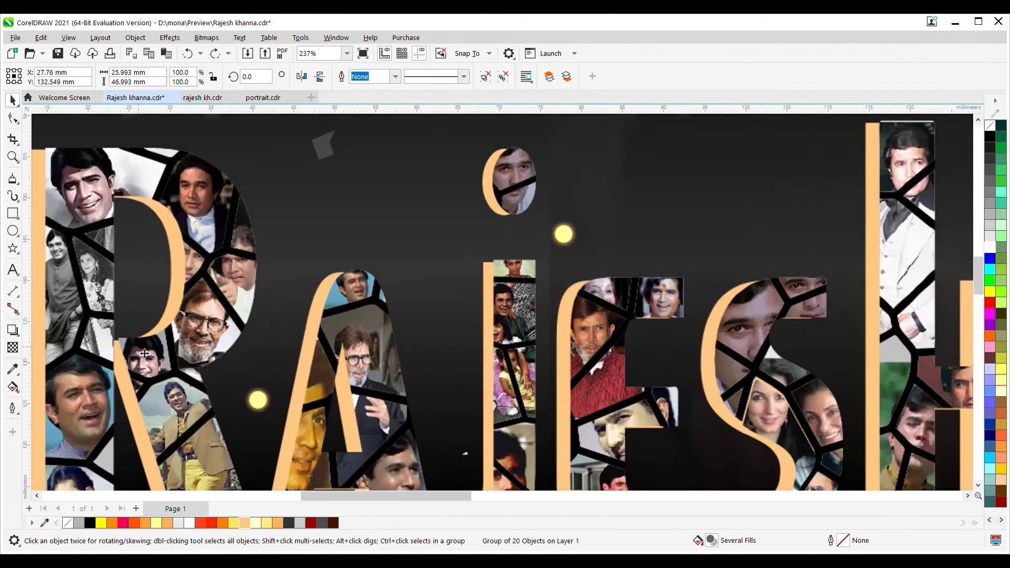
pyautogui.scroll(-3, 159, 380)
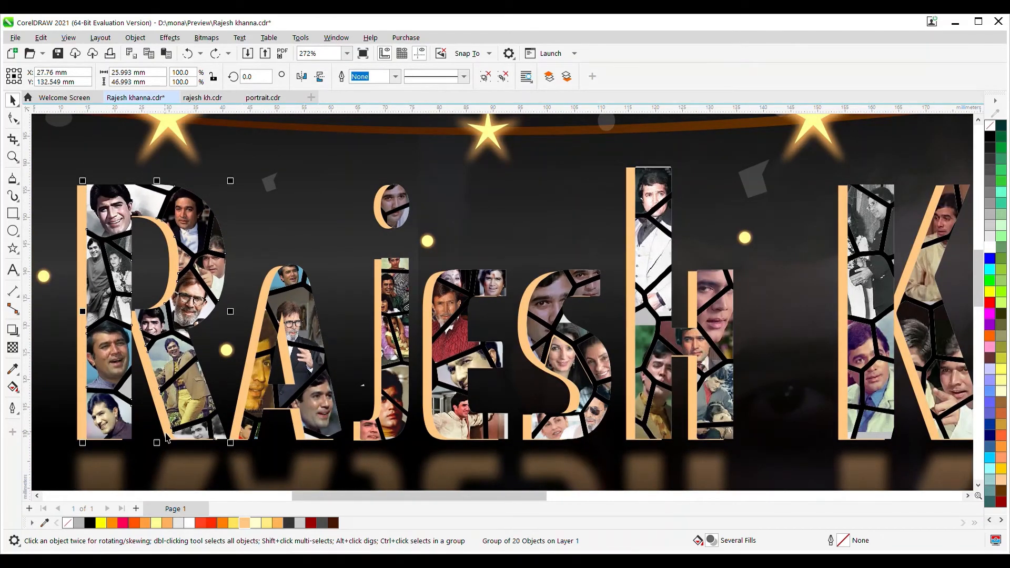
pyautogui.press('Down')
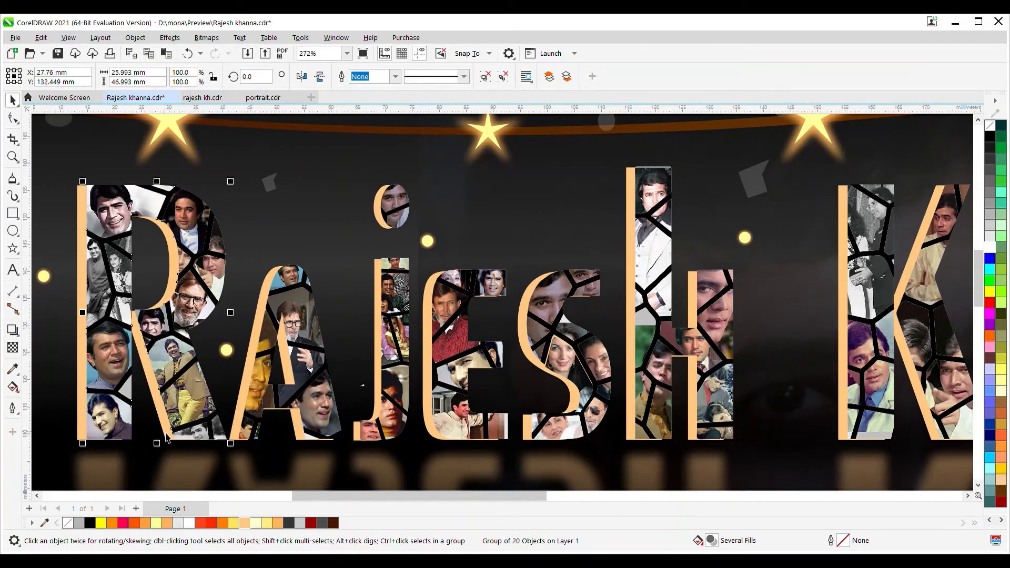
# Examine the blurred reflection under the name, the banner's dark lower half and the signature with its glowing star
pyautogui.scroll(-3, 166, 437)
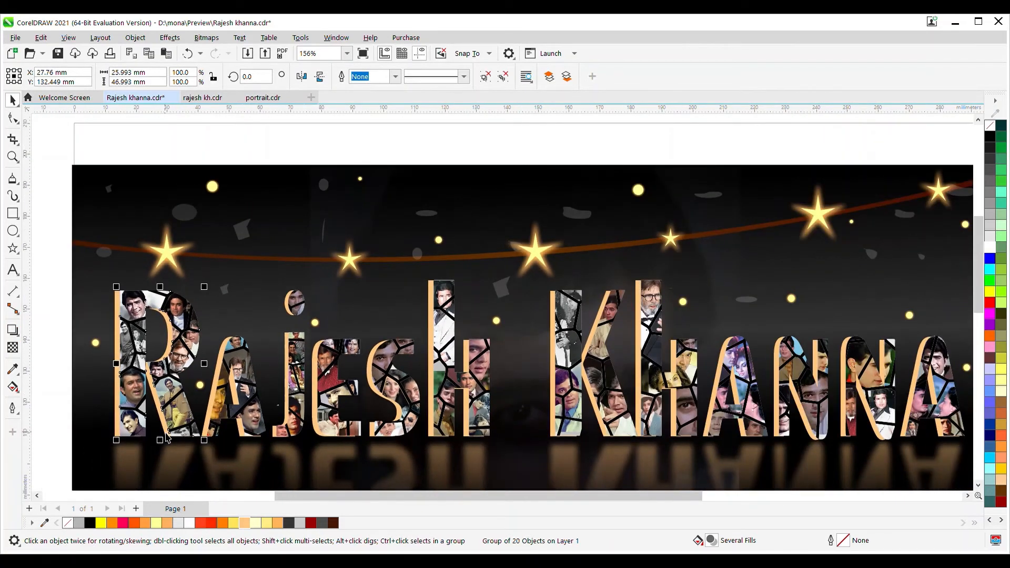
pyautogui.scroll(-2, 166, 438)
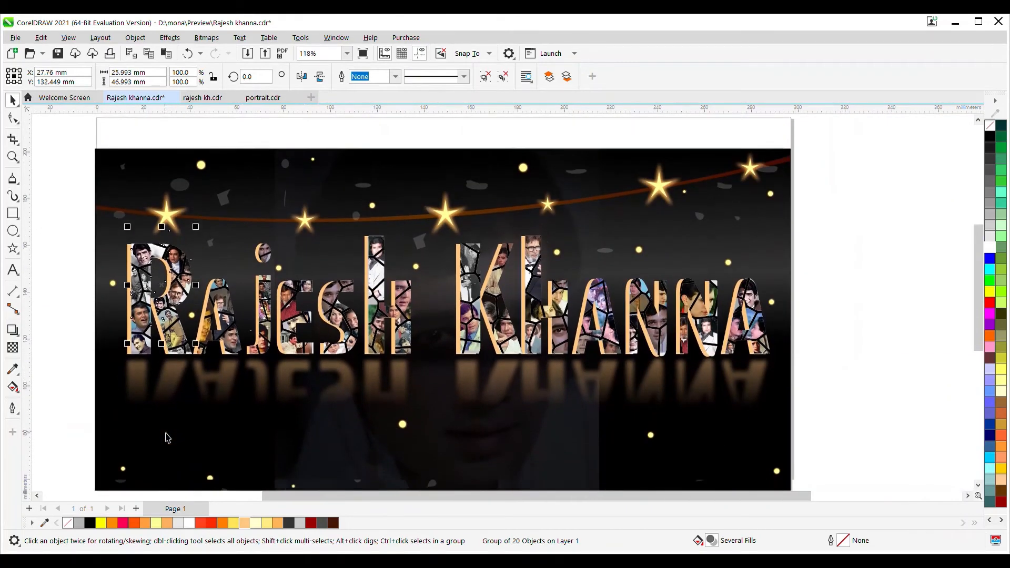
pyautogui.scroll(3, 325, 301)
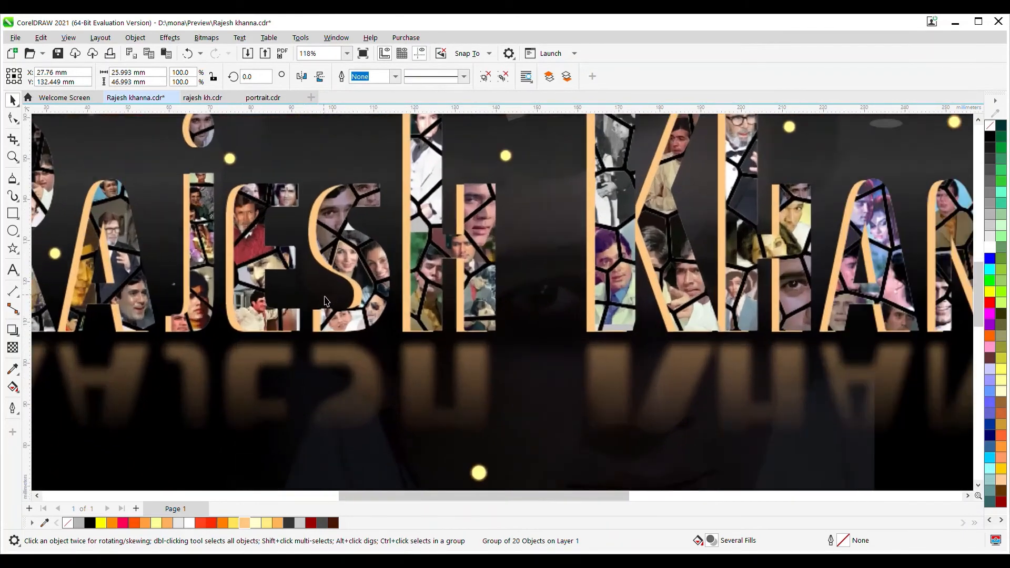
pyautogui.scroll(2, 325, 300)
pyautogui.scroll(-1, 325, 328)
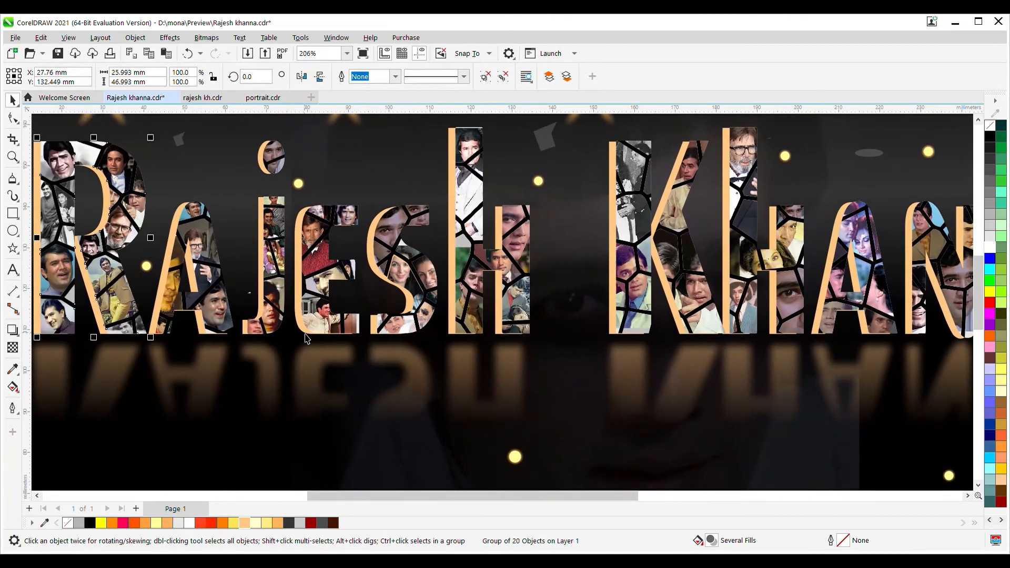
pyautogui.hscroll(-3, 310, 337)
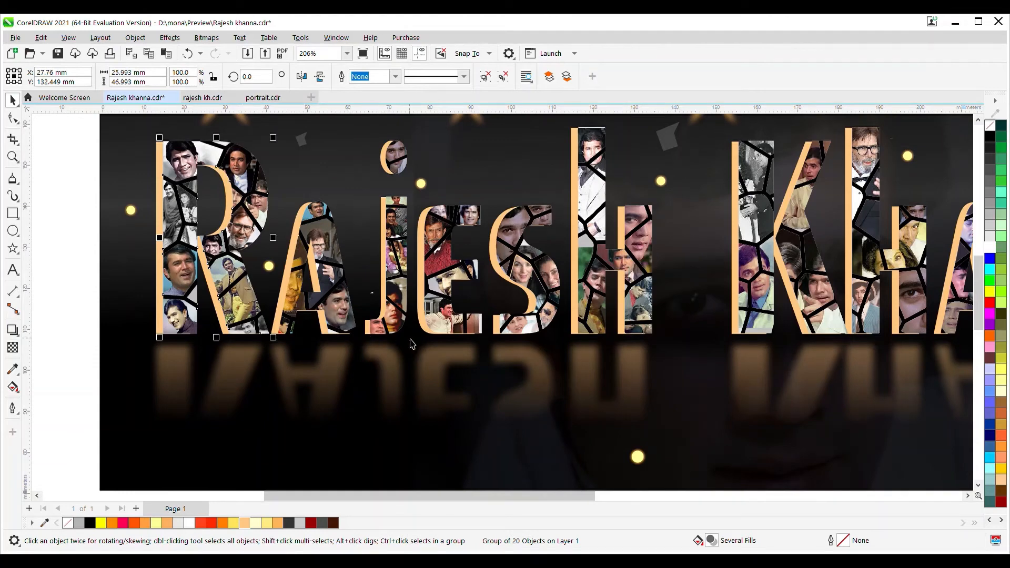
pyautogui.scroll(-2, 404, 338)
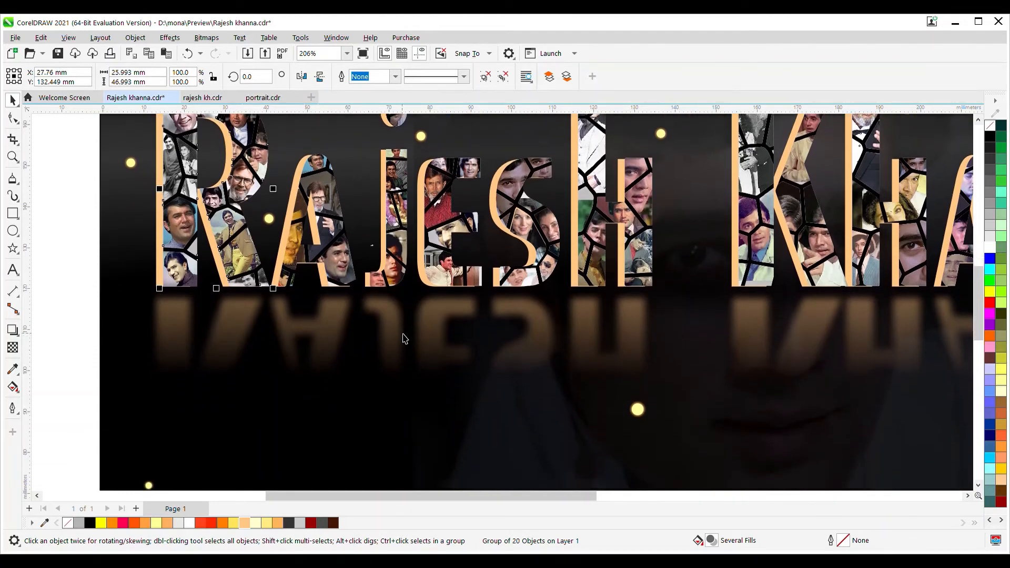
pyautogui.scroll(-1, 428, 339)
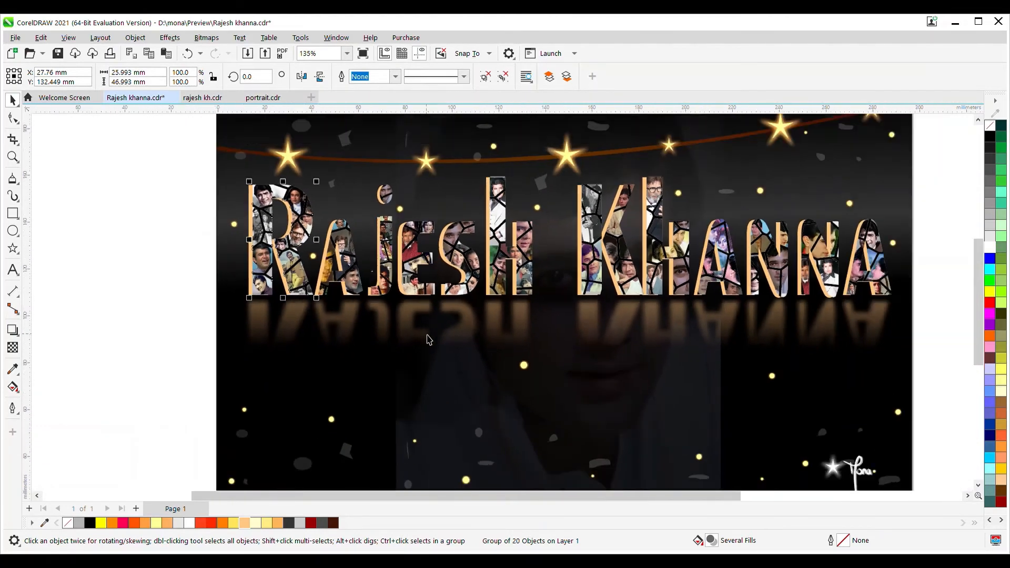
pyautogui.scroll(-1, 428, 339)
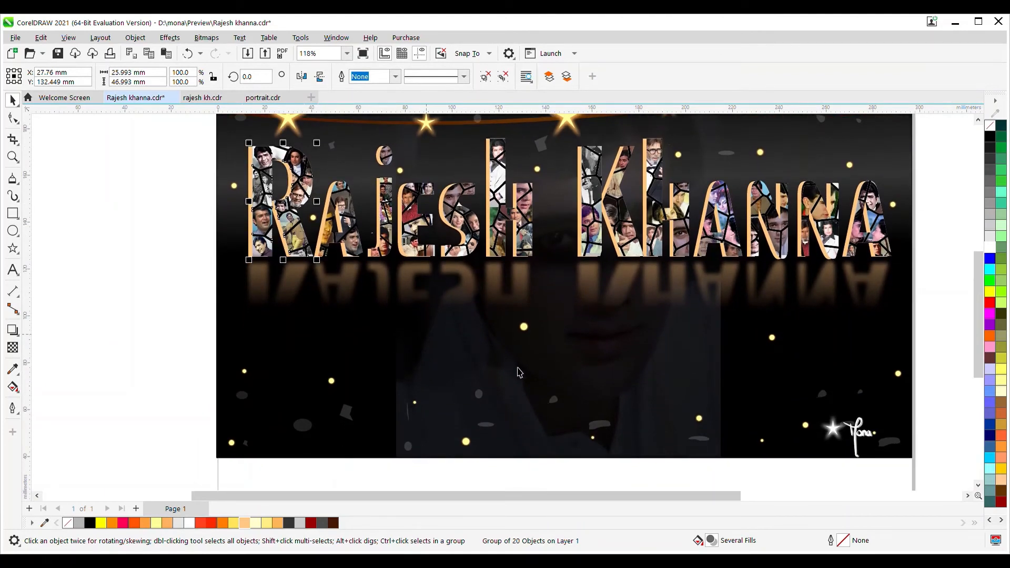
pyautogui.moveTo(721, 375); pyautogui.dragTo(656, 385)
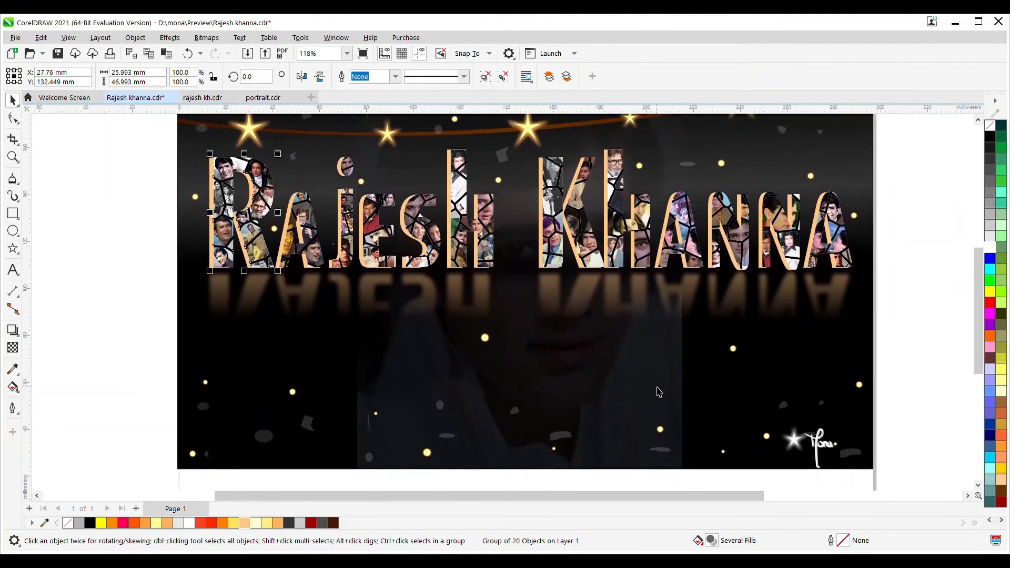
pyautogui.scroll(3, 759, 455)
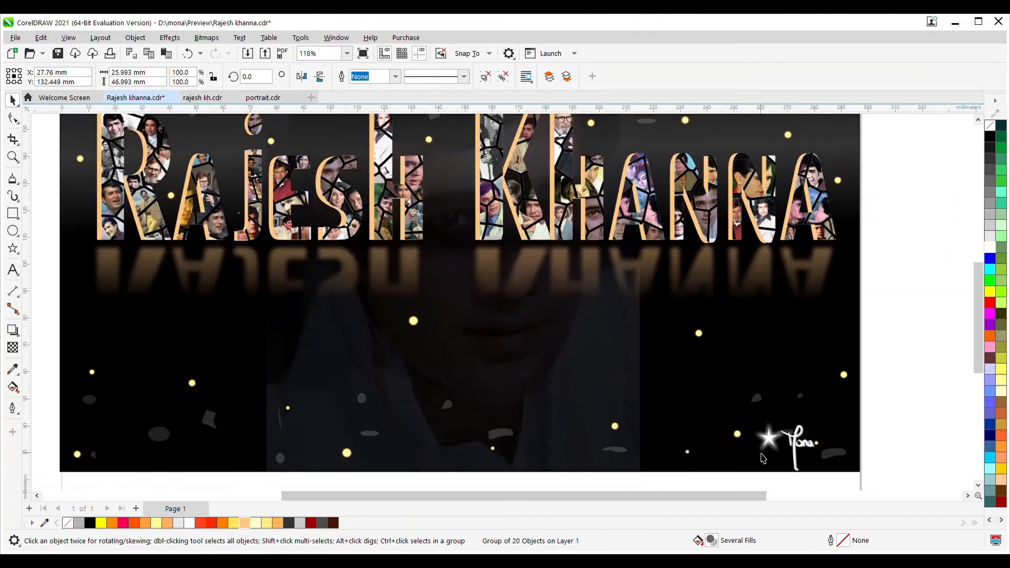
pyautogui.scroll(1, 760, 474)
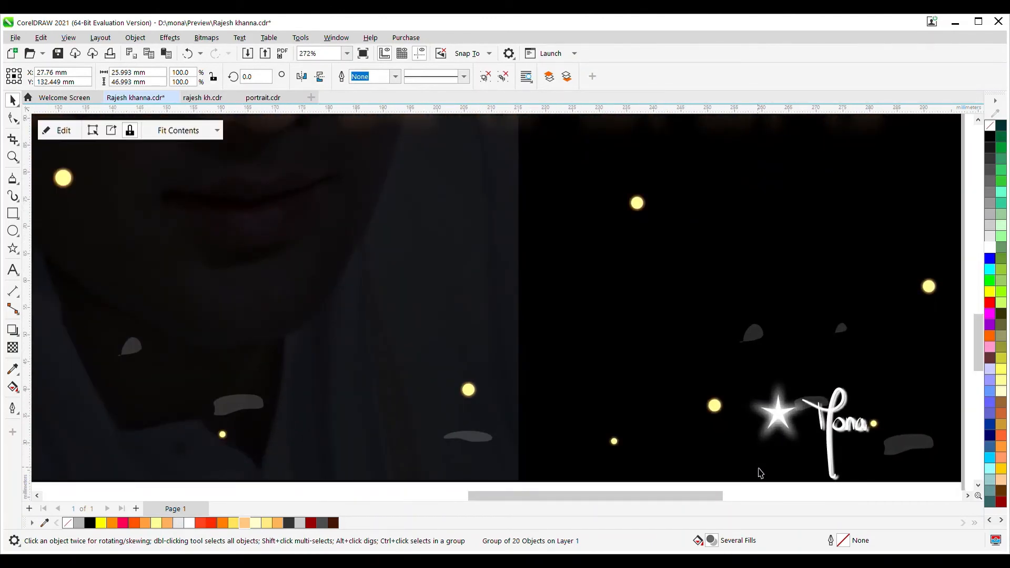
# Clear the selection and review the complete banner, from the star string and photo-filled name down to the reflection, glowing dots and signature
pyautogui.click(760, 472)
pyautogui.scroll(-1, 579, 421)
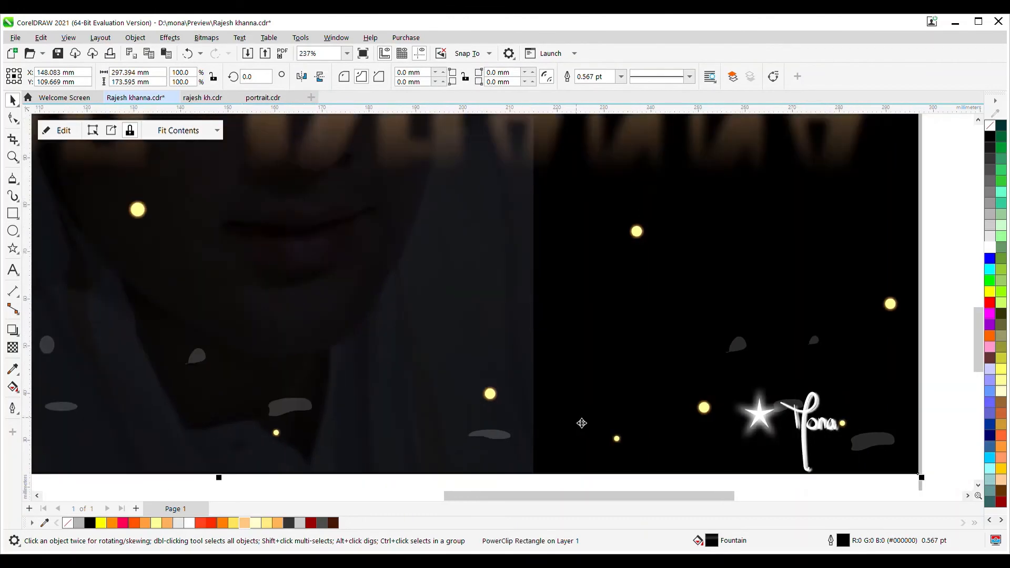
pyautogui.scroll(-2, 581, 423)
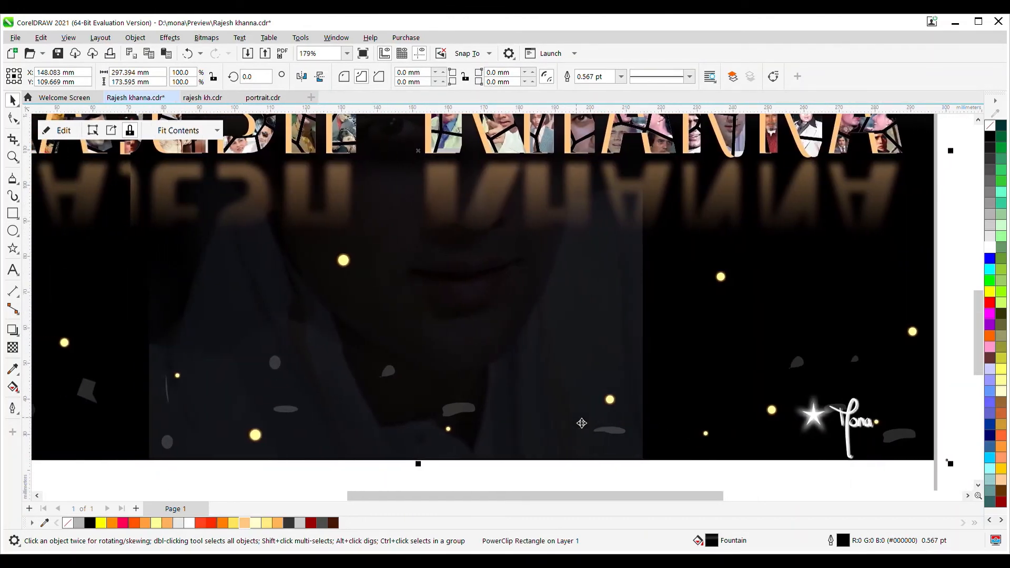
pyautogui.scroll(-1, 582, 423)
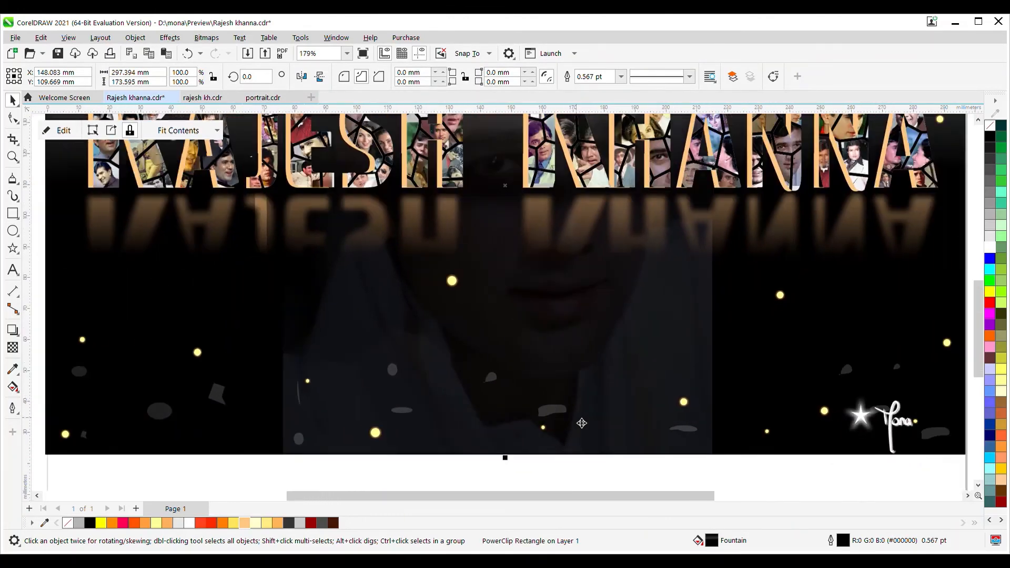
pyautogui.scroll(-4, 582, 423)
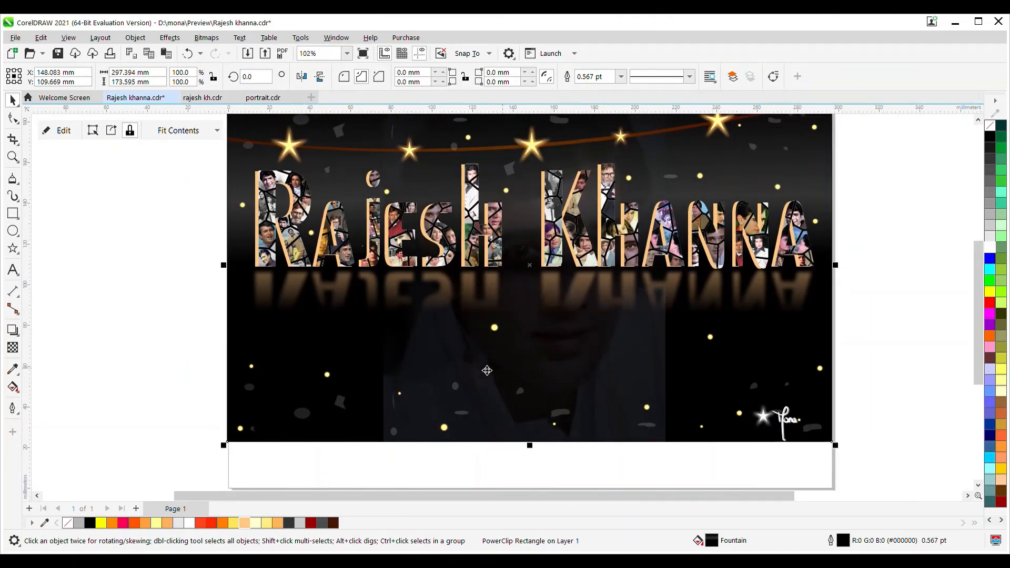
pyautogui.scroll(-2, 217, 300)
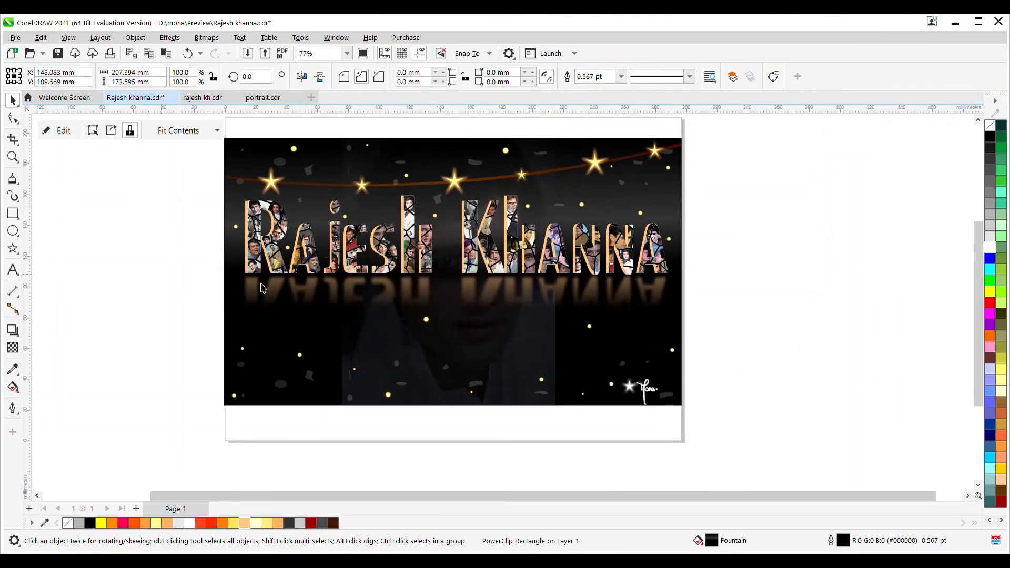
pyautogui.click(735, 230)
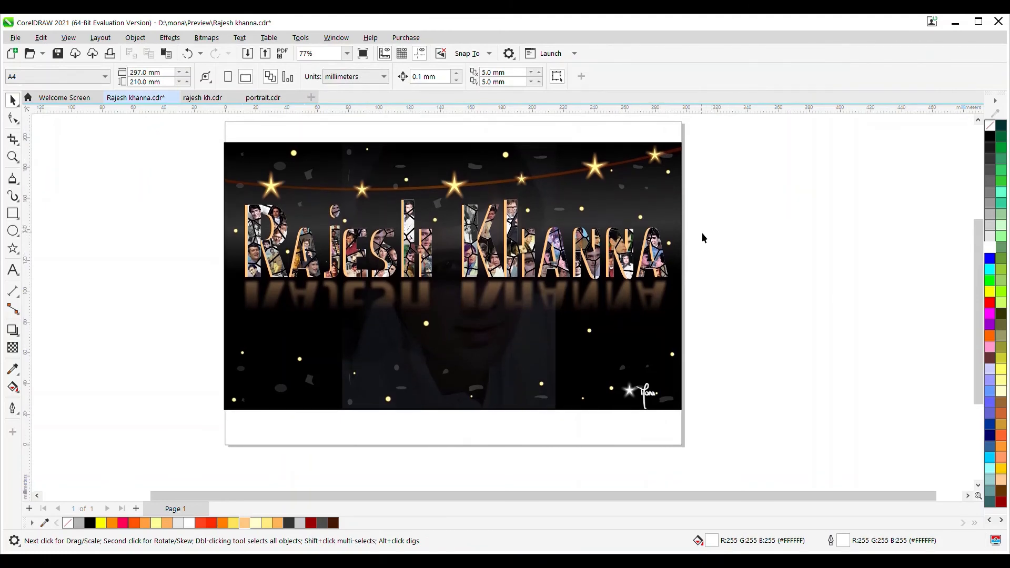
pyautogui.scroll(1, 701, 234)
pyautogui.hscroll(-2, 701, 232)
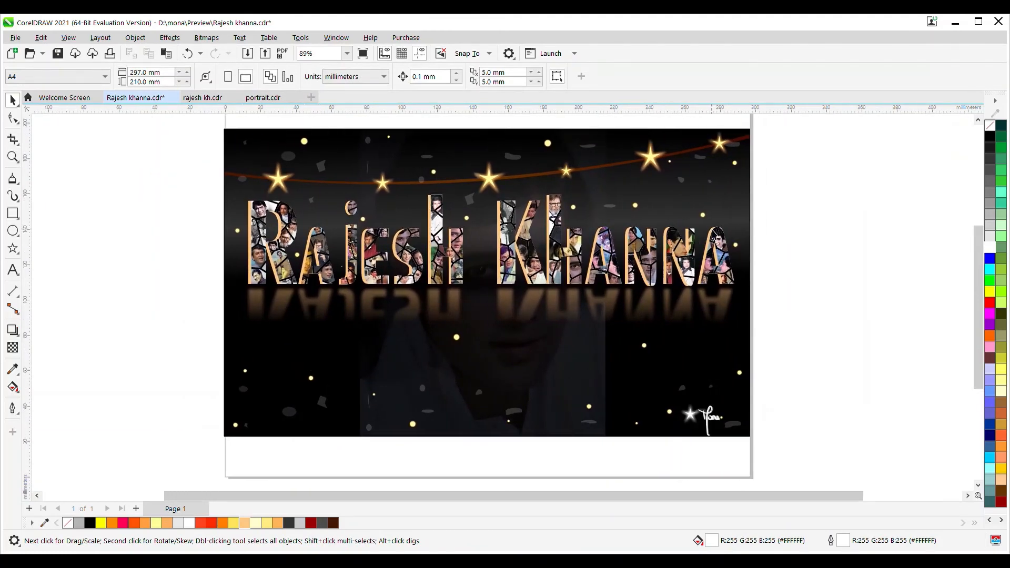
pyautogui.scroll(1, 713, 235)
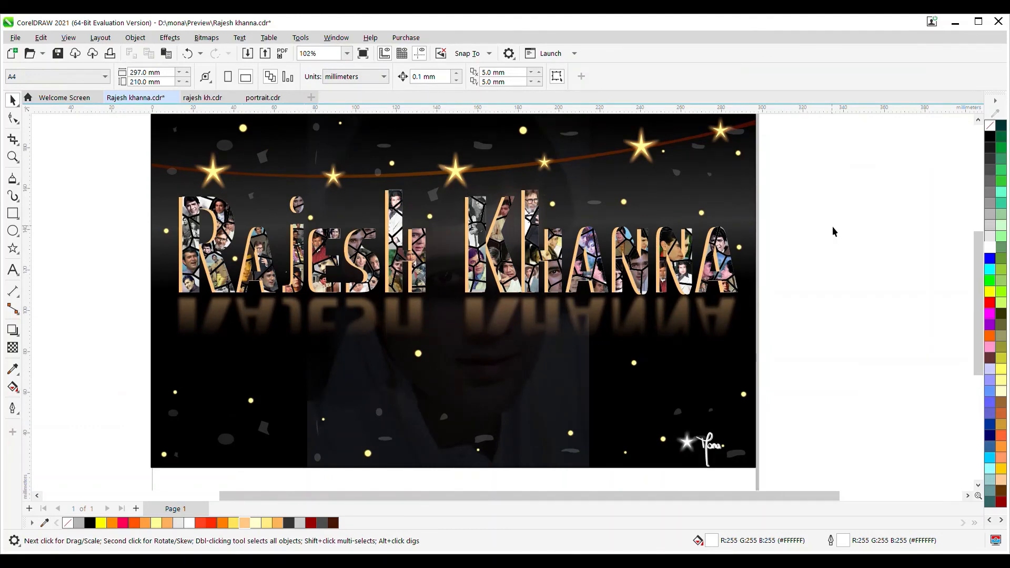
pyautogui.hscroll(-1, 833, 231)
pyautogui.scroll(1, 832, 226)
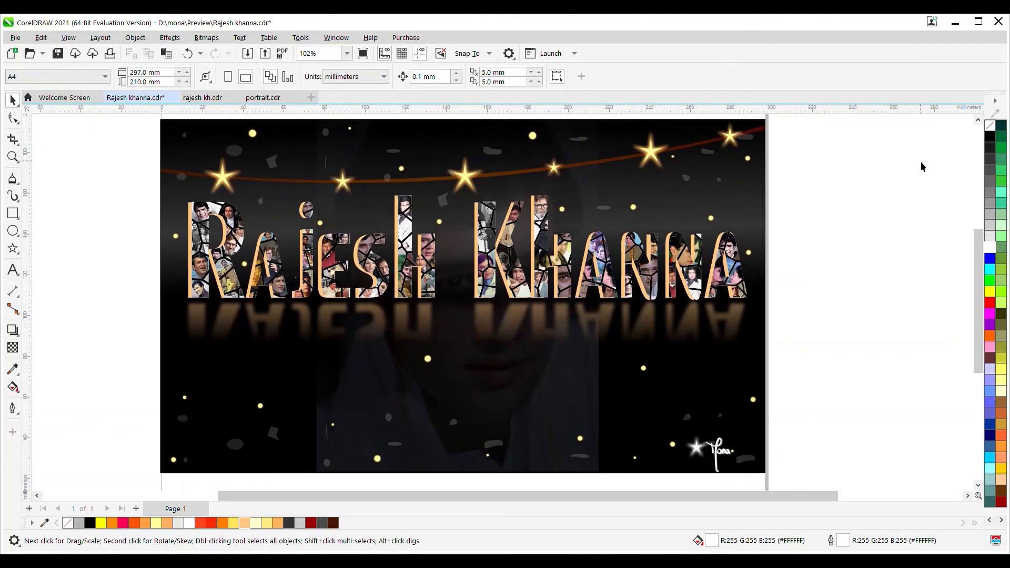
pyautogui.scroll(1, 920, 163)
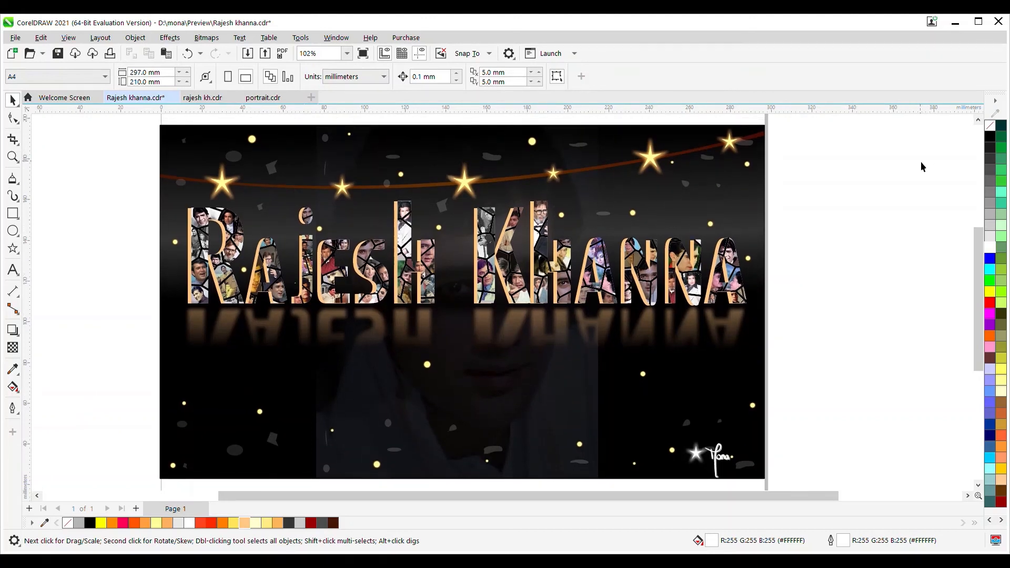